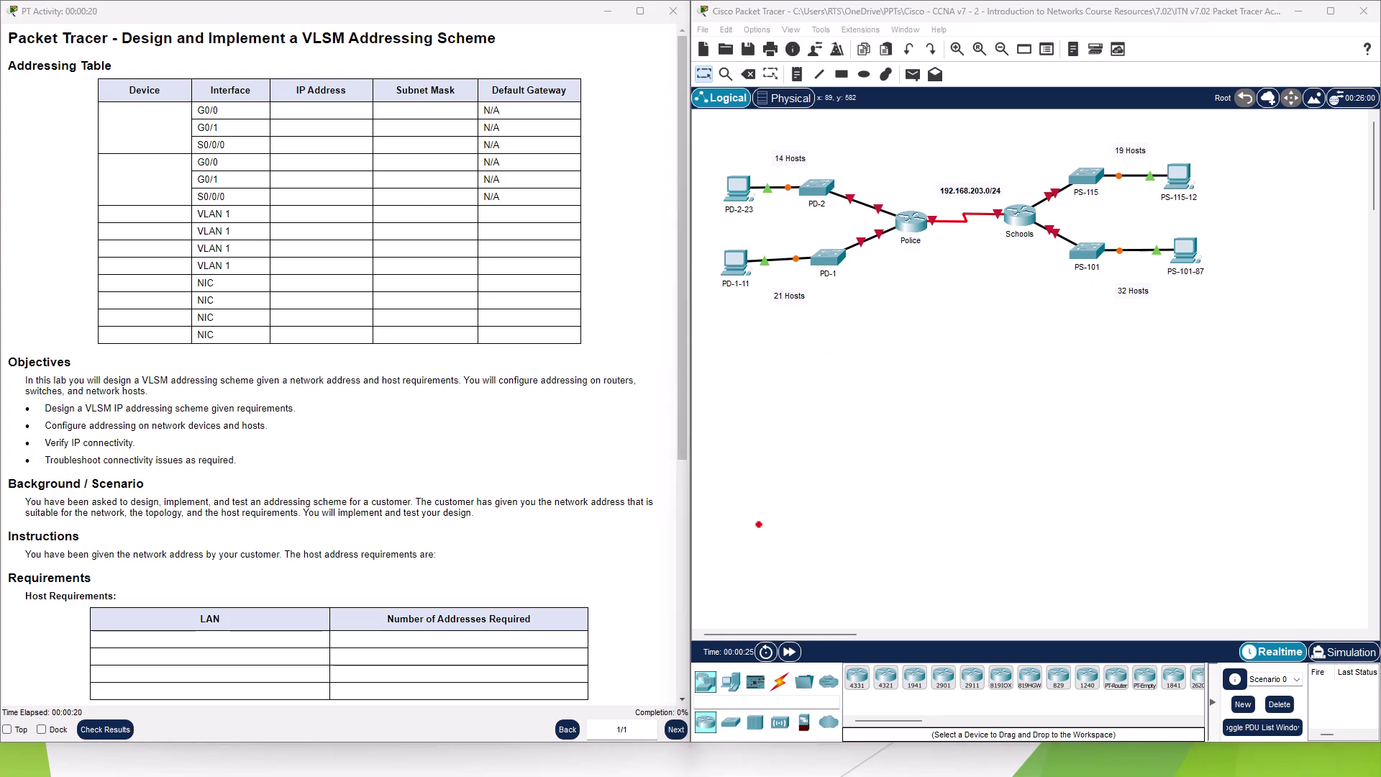
- Review the host, design and configuration requirements in the VLSM activity instructions
left_click(771, 470)
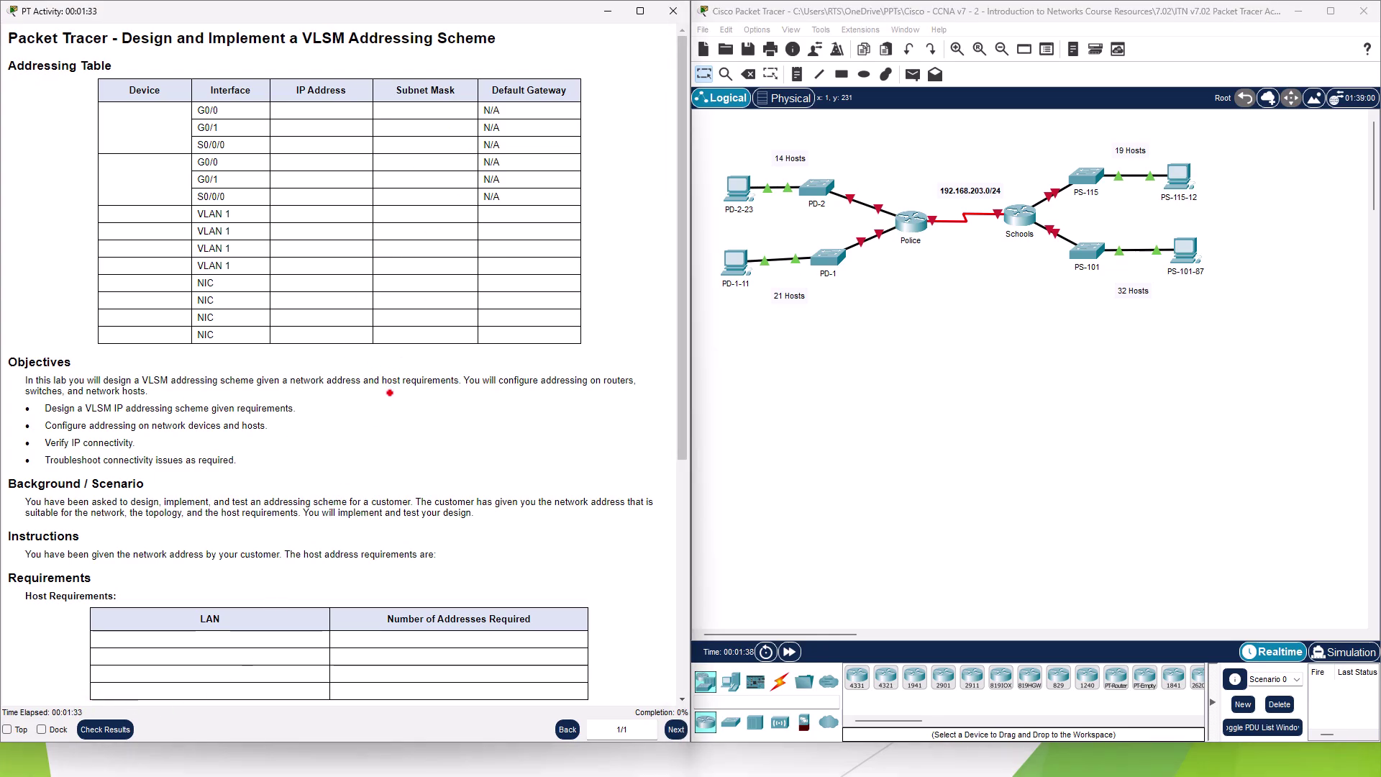
scroll(389, 392, "down", 8)
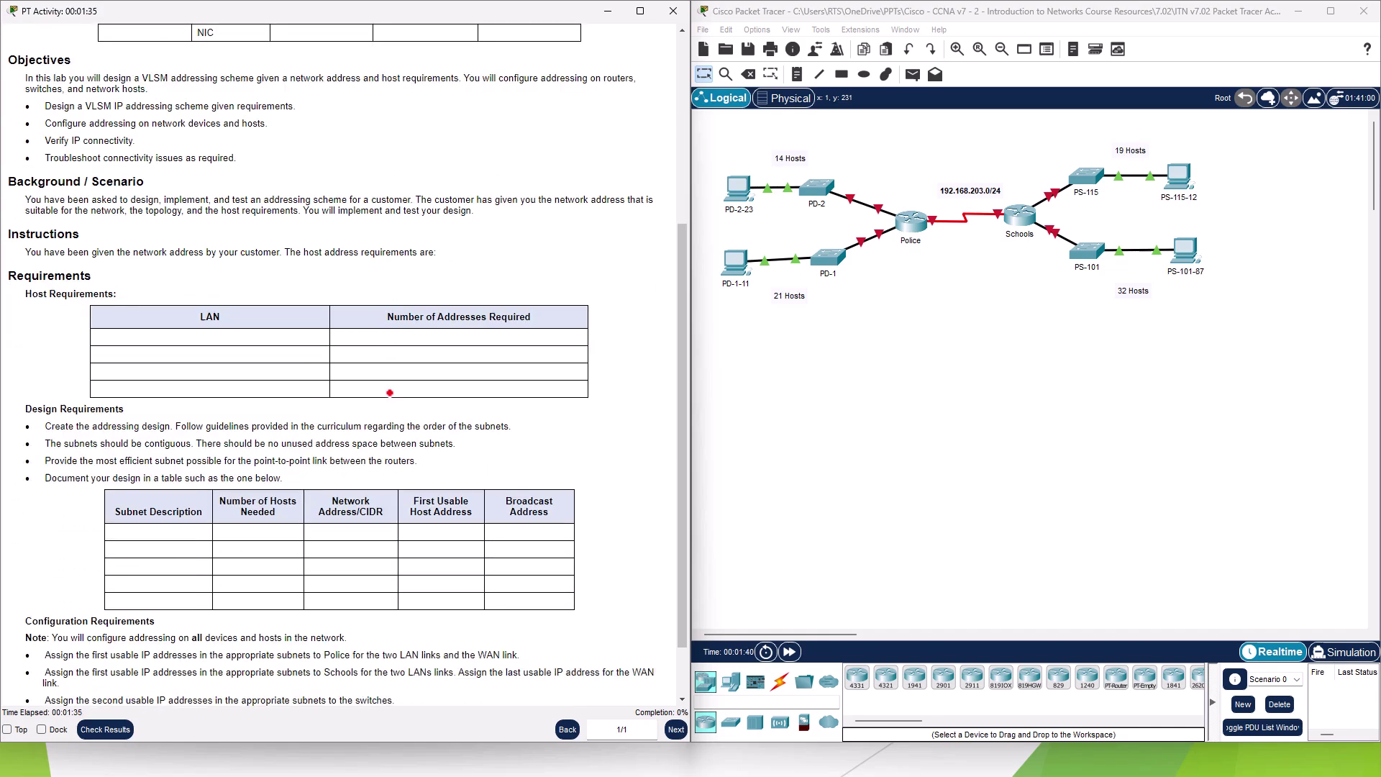
scroll(300, 404, "down", 1)
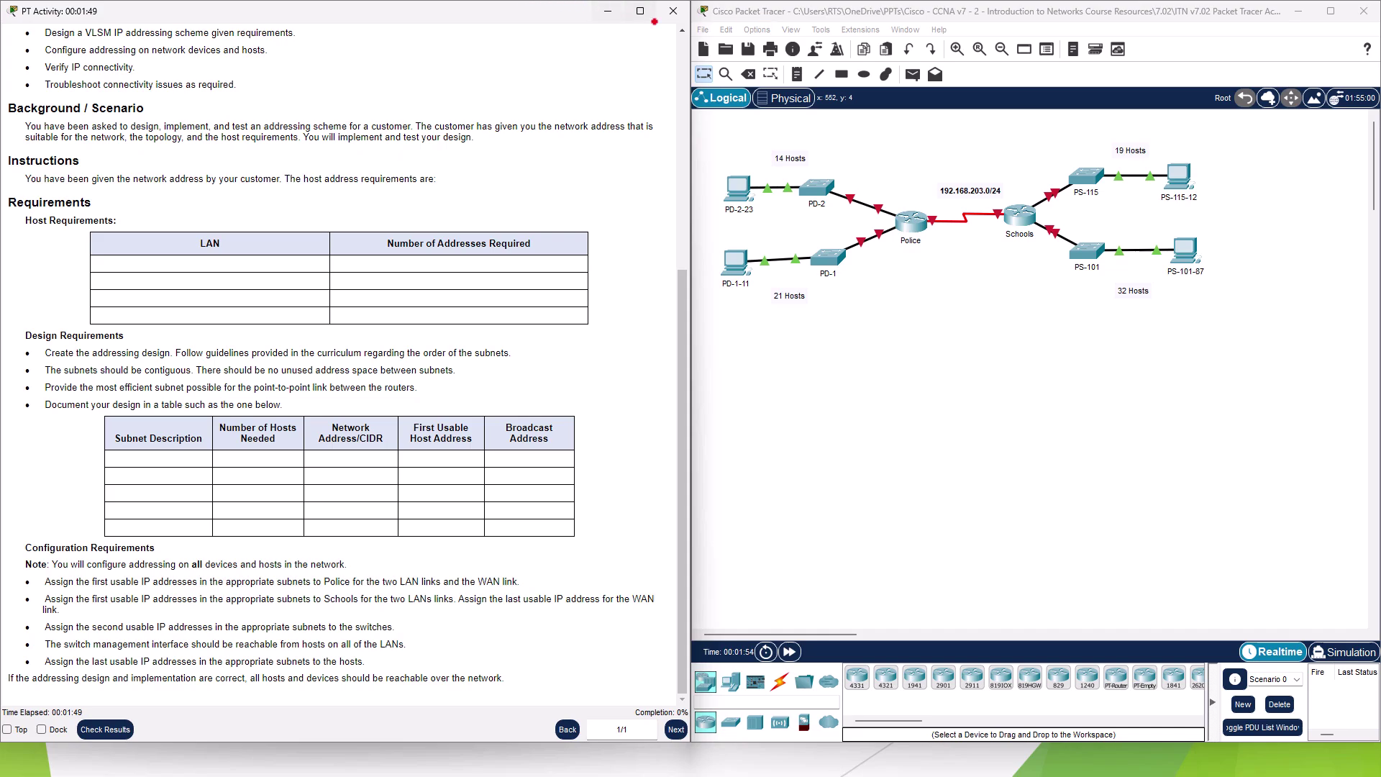
- Check the font settings for the CLI in the preferences, then close them
left_click(751, 30)
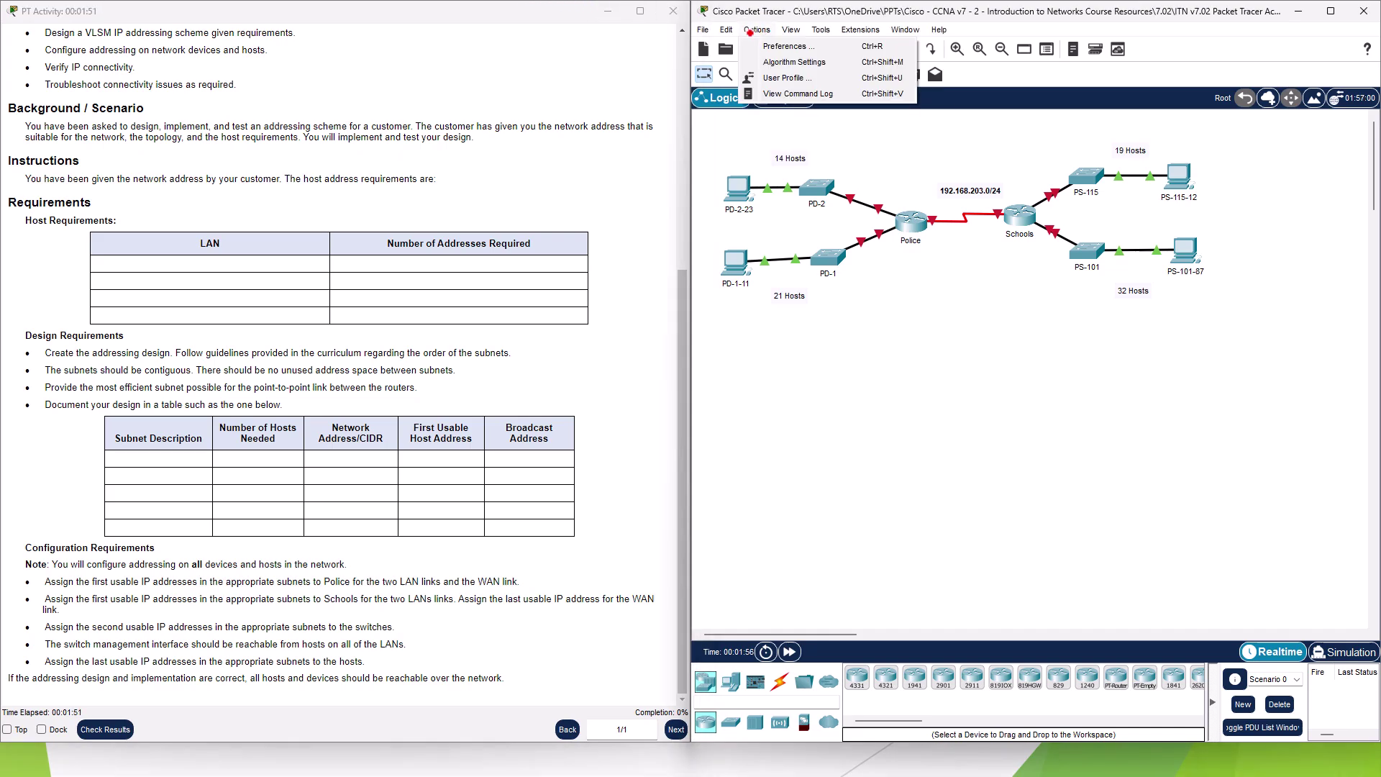
left_click(771, 45)
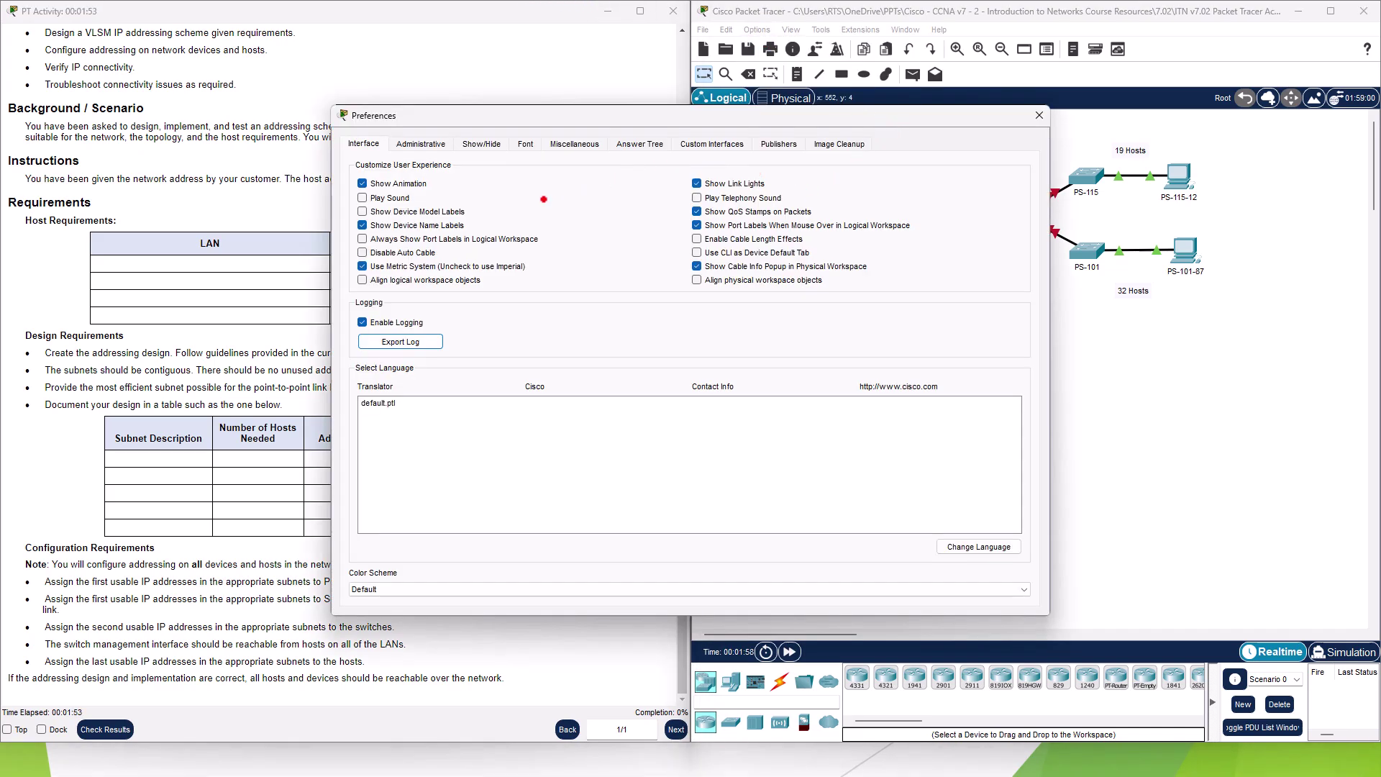
left_click(525, 146)
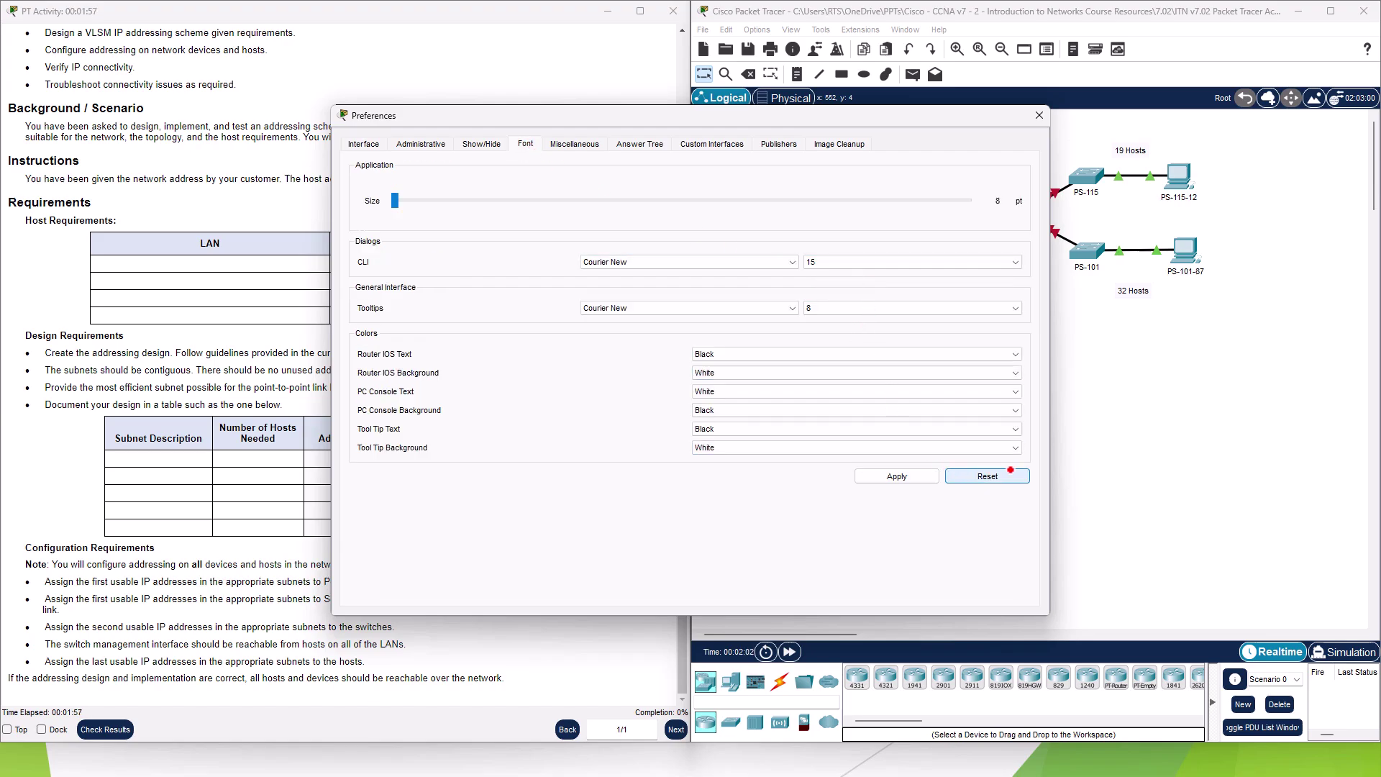
left_click(1039, 115)
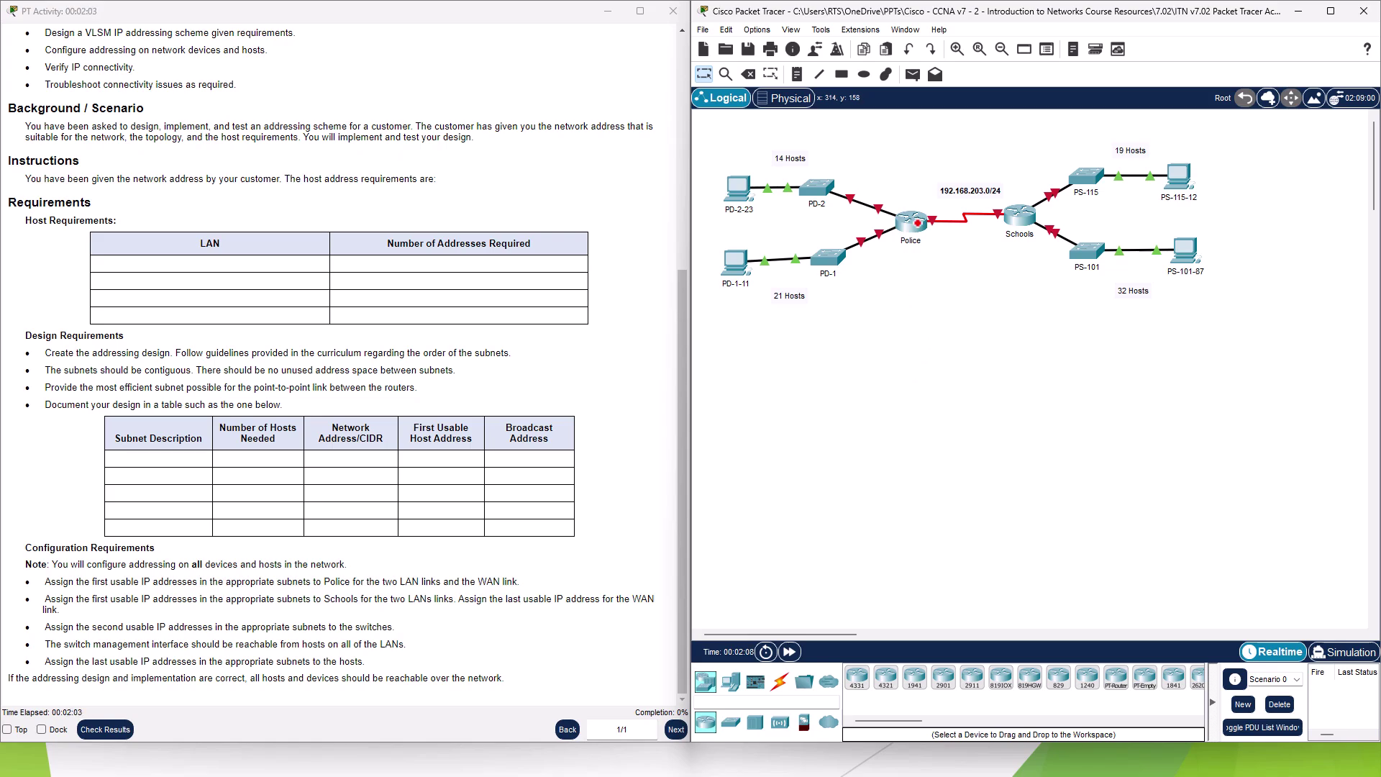
- Open the Police router's command line and enlarge its window over the topology
left_click(912, 221)
left_click_drag(819, 164, 761, 24)
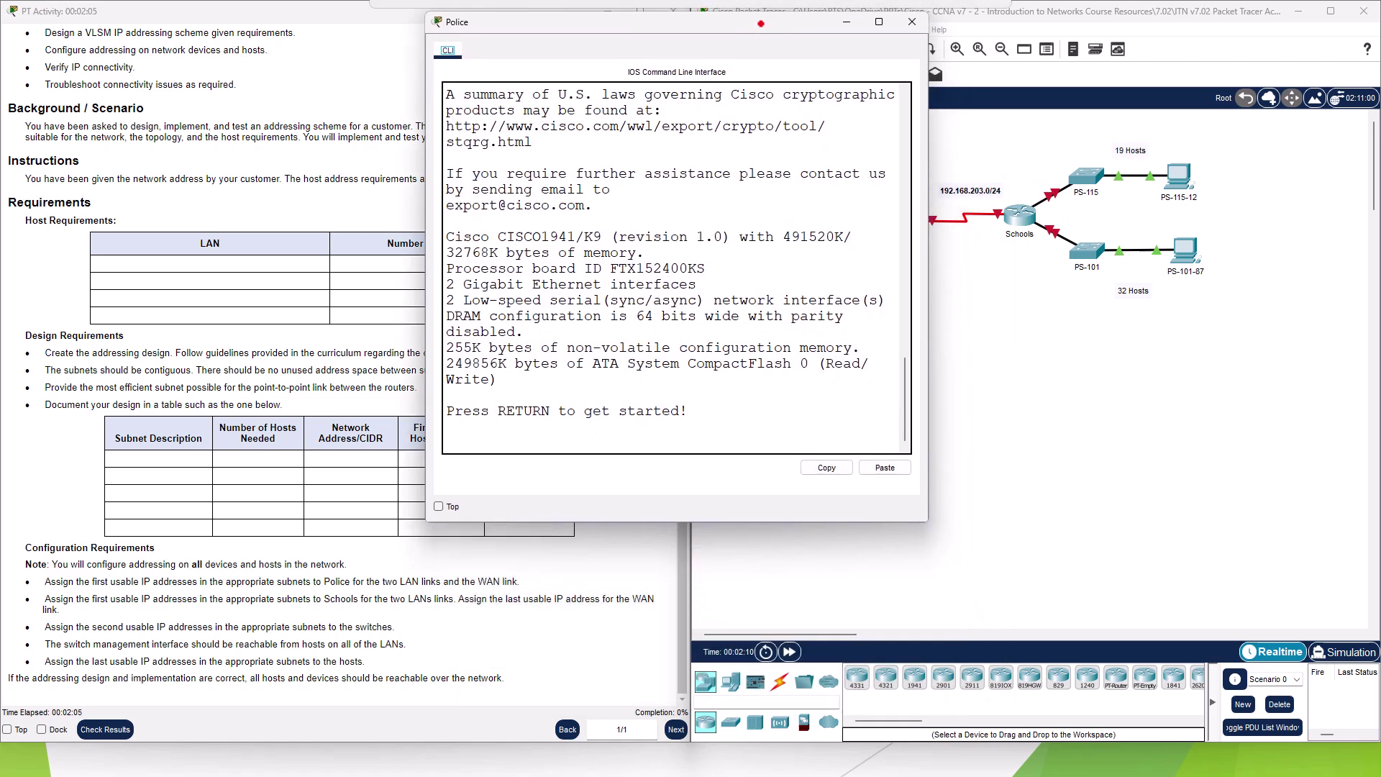
left_click_drag(928, 523, 1245, 599)
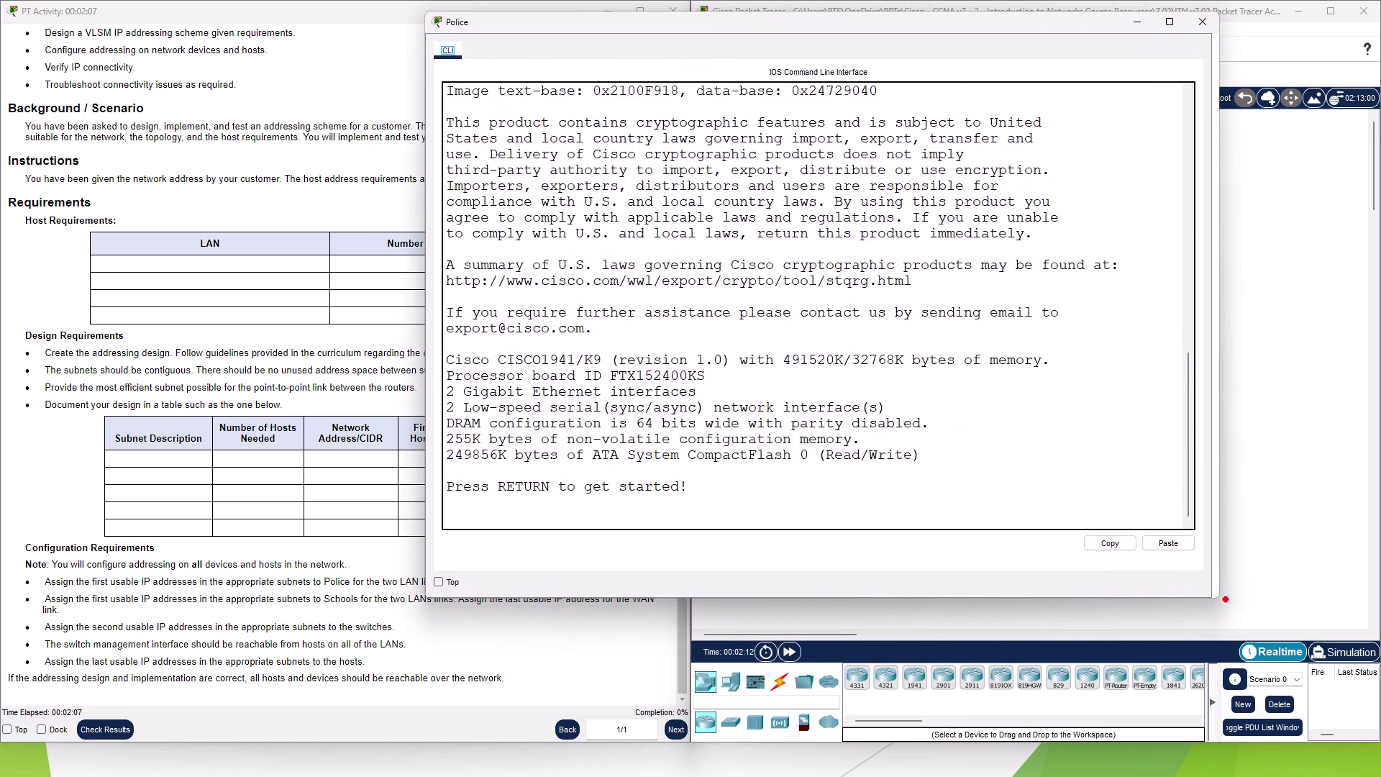
left_click_drag(879, 27, 990, 83)
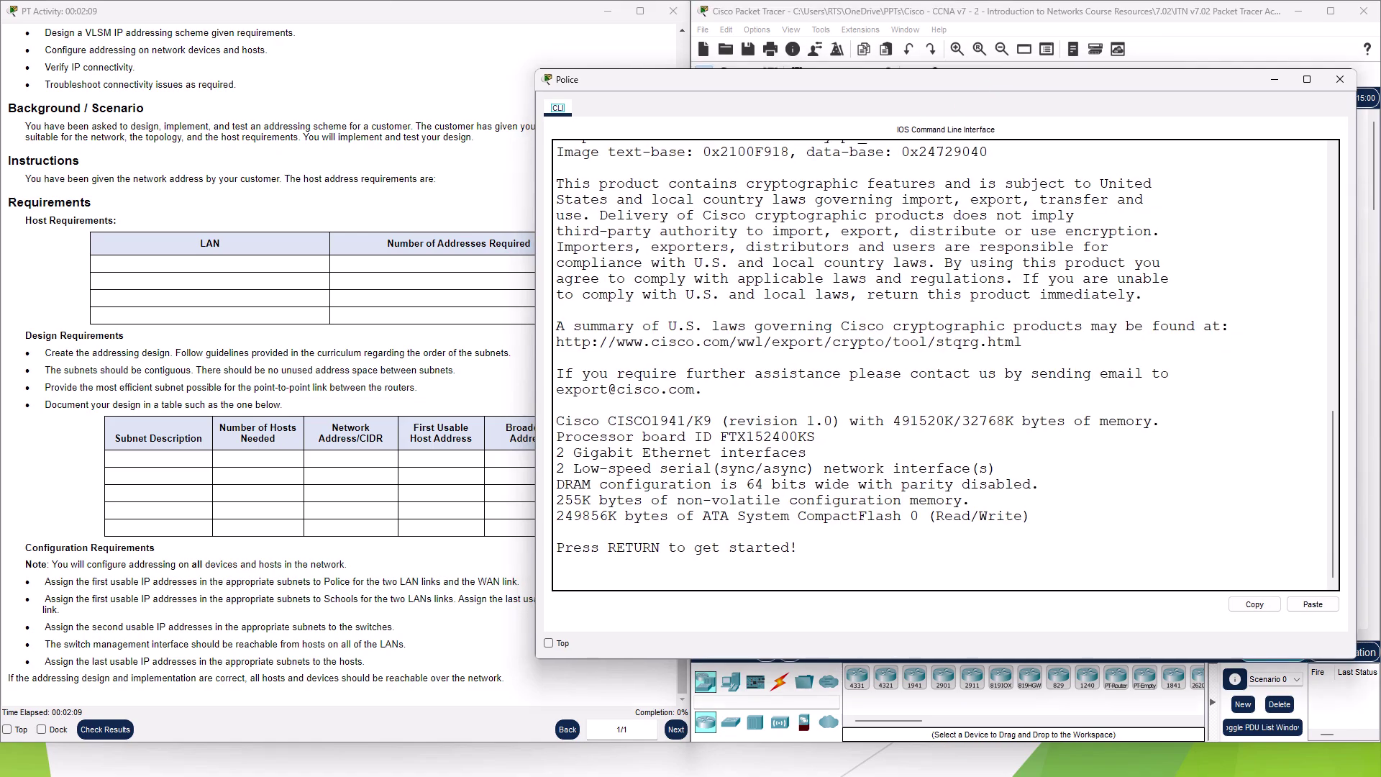
- Bring up the handwritten addressing table in Snipping Tool and move it clear of the router's command line
key("alt+Tab")
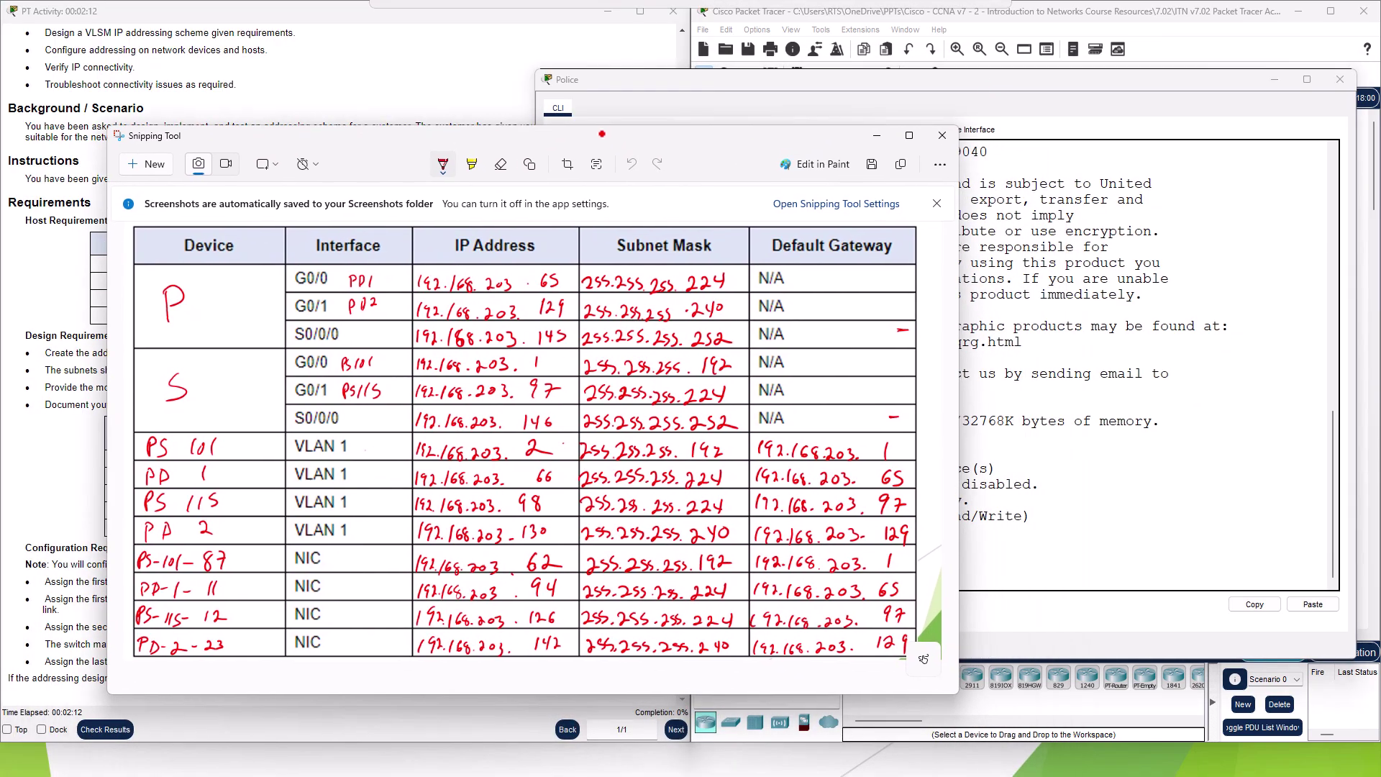
left_click_drag(924, 659, 867, 638)
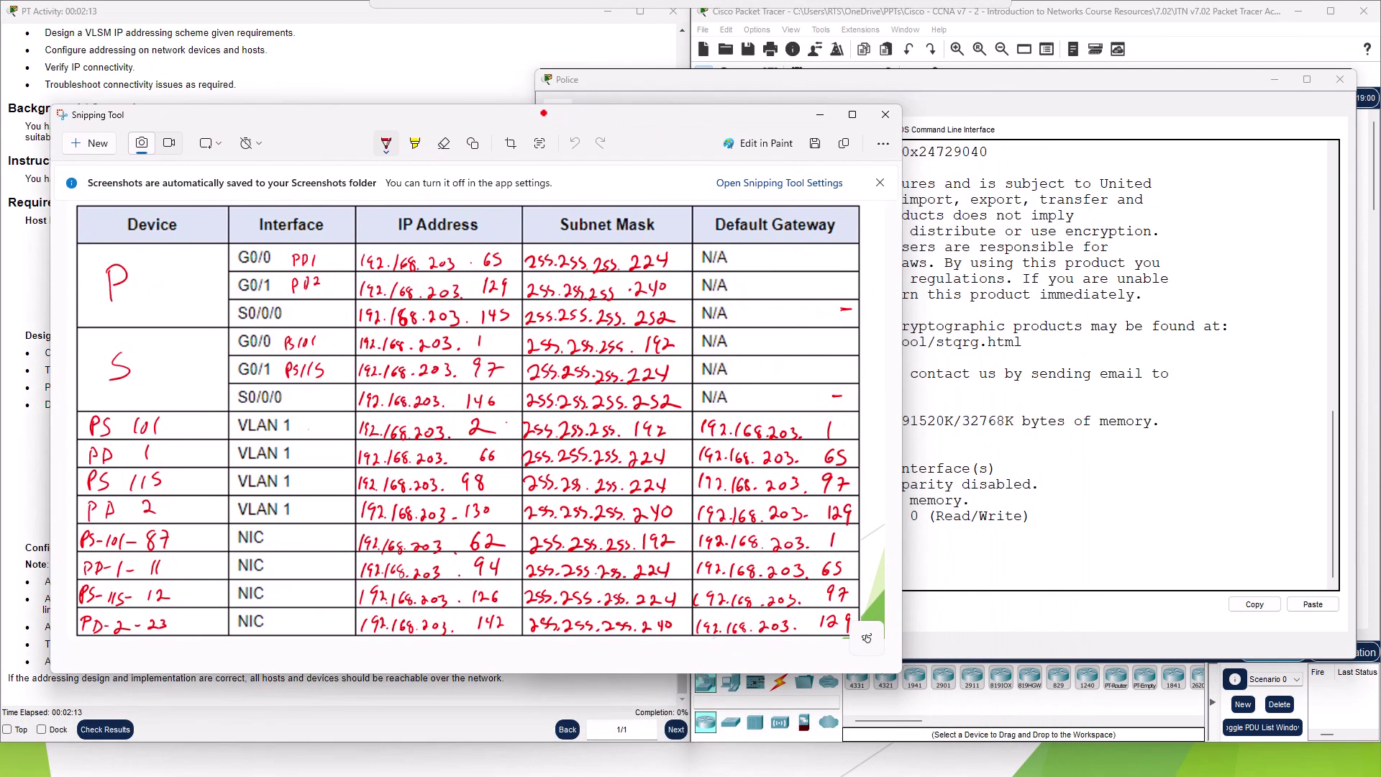
left_click_drag(544, 113, 0, 216)
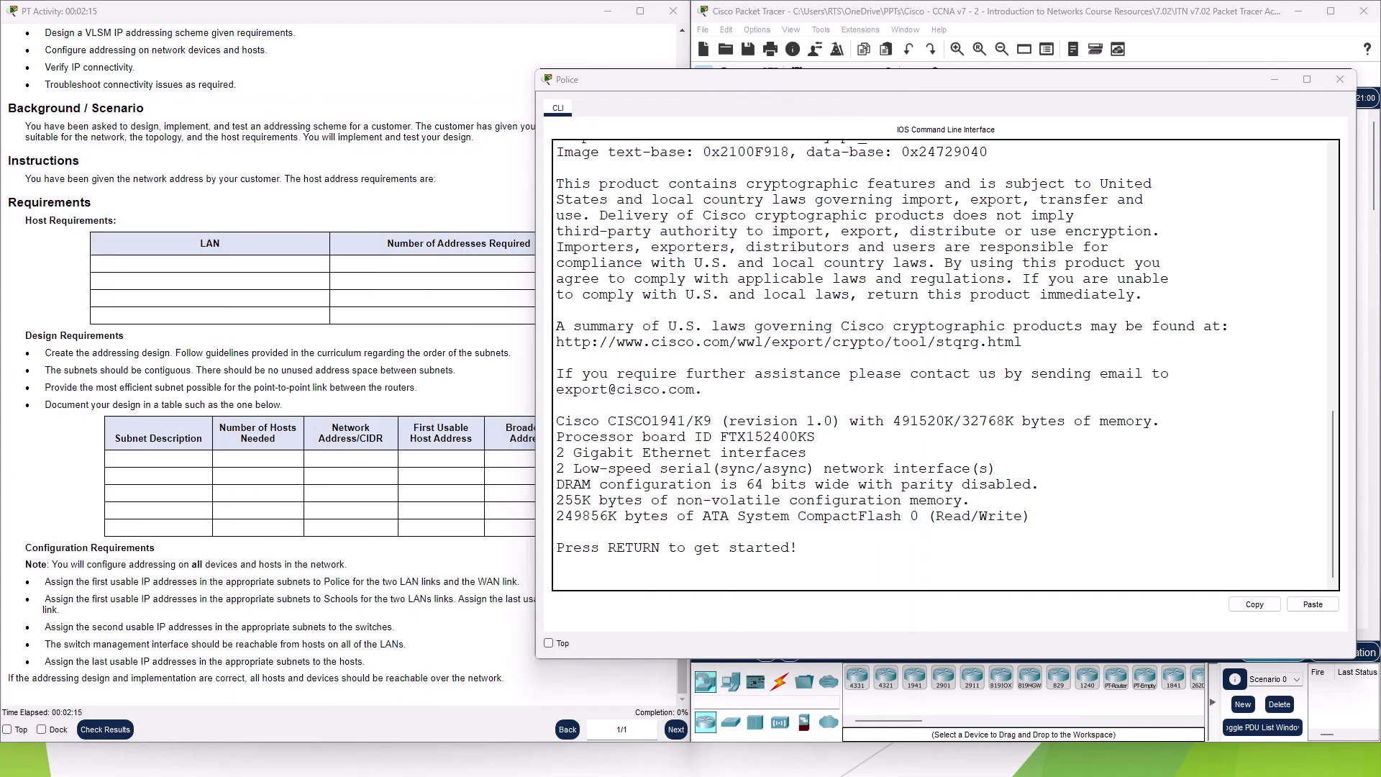
- Maximize the Police router's command line and enter global configuration mode
double_click(771, 81)
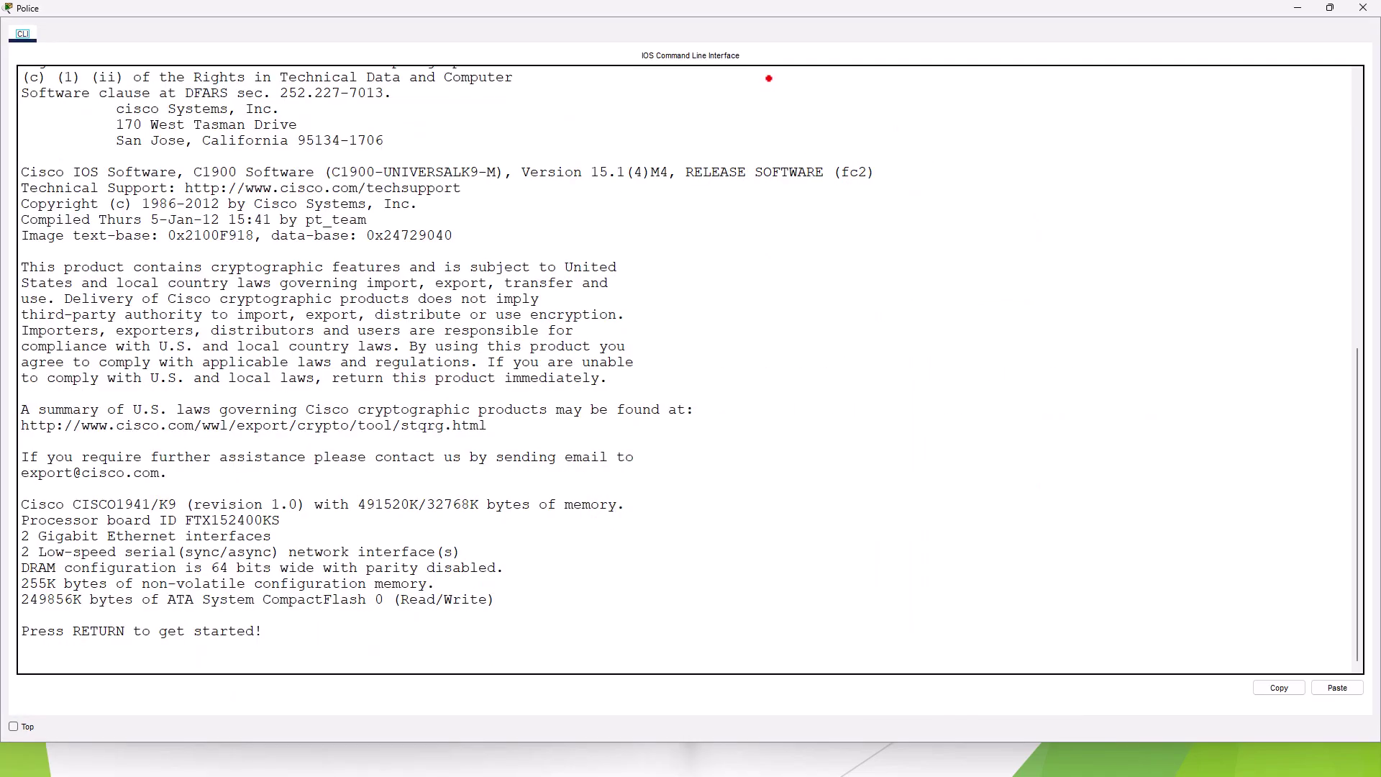
key("Return")
key("Return")
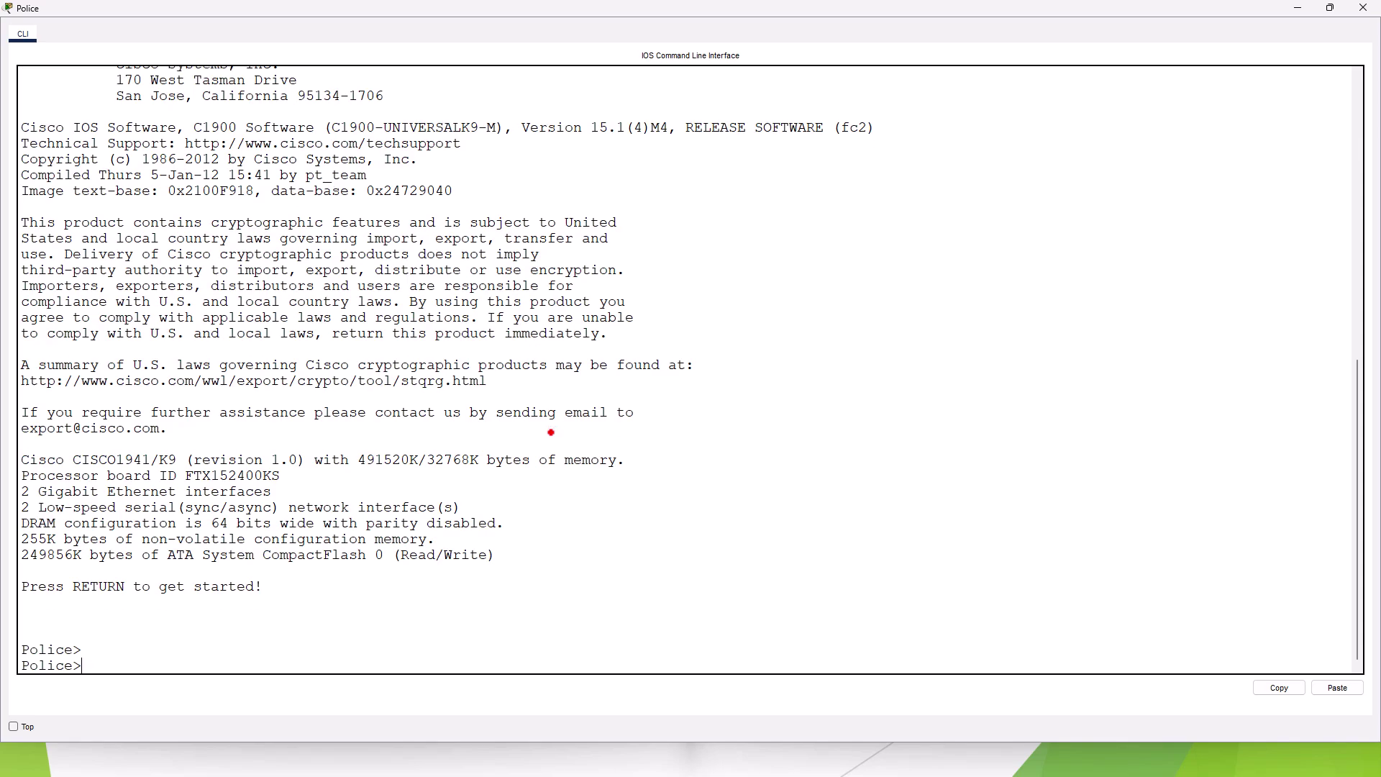
type("en")
key("Return")
type("conf ")
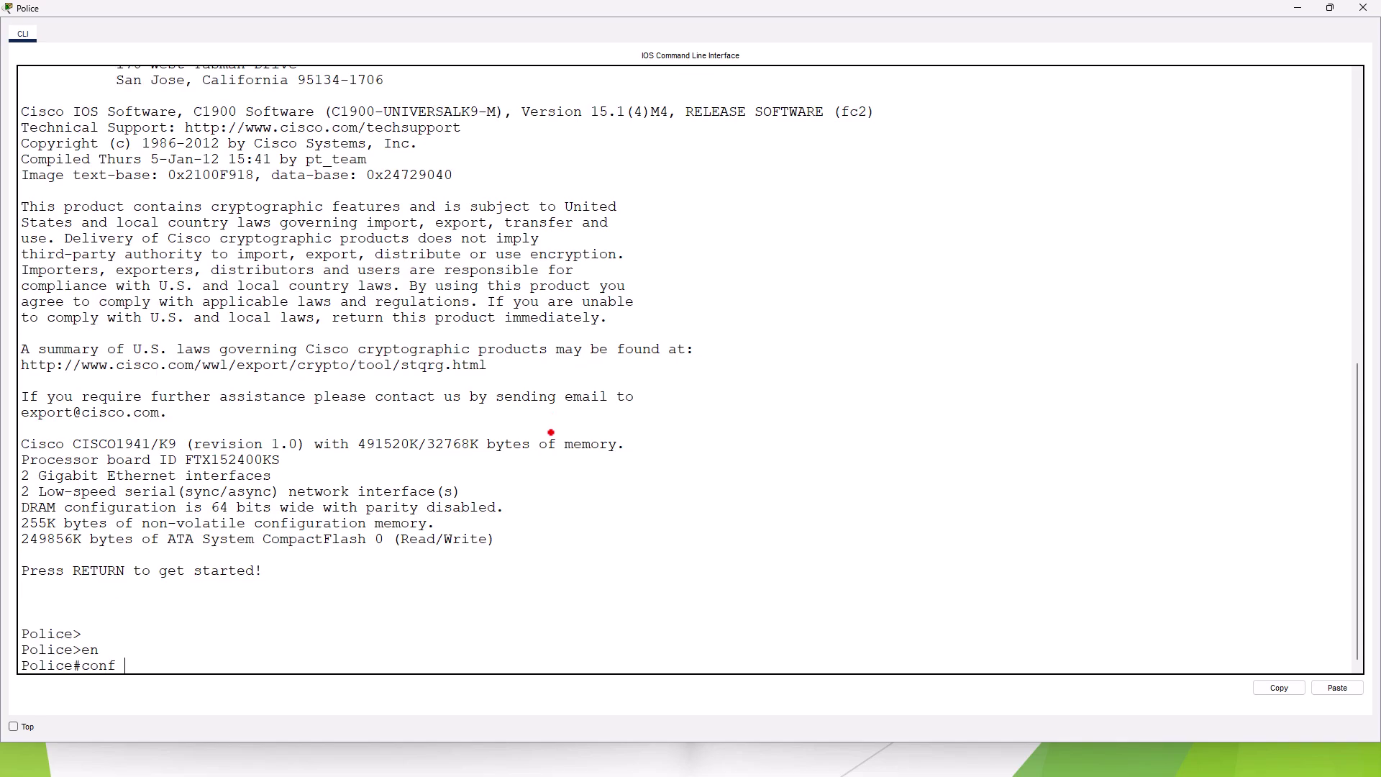
type("t")
key("Return")
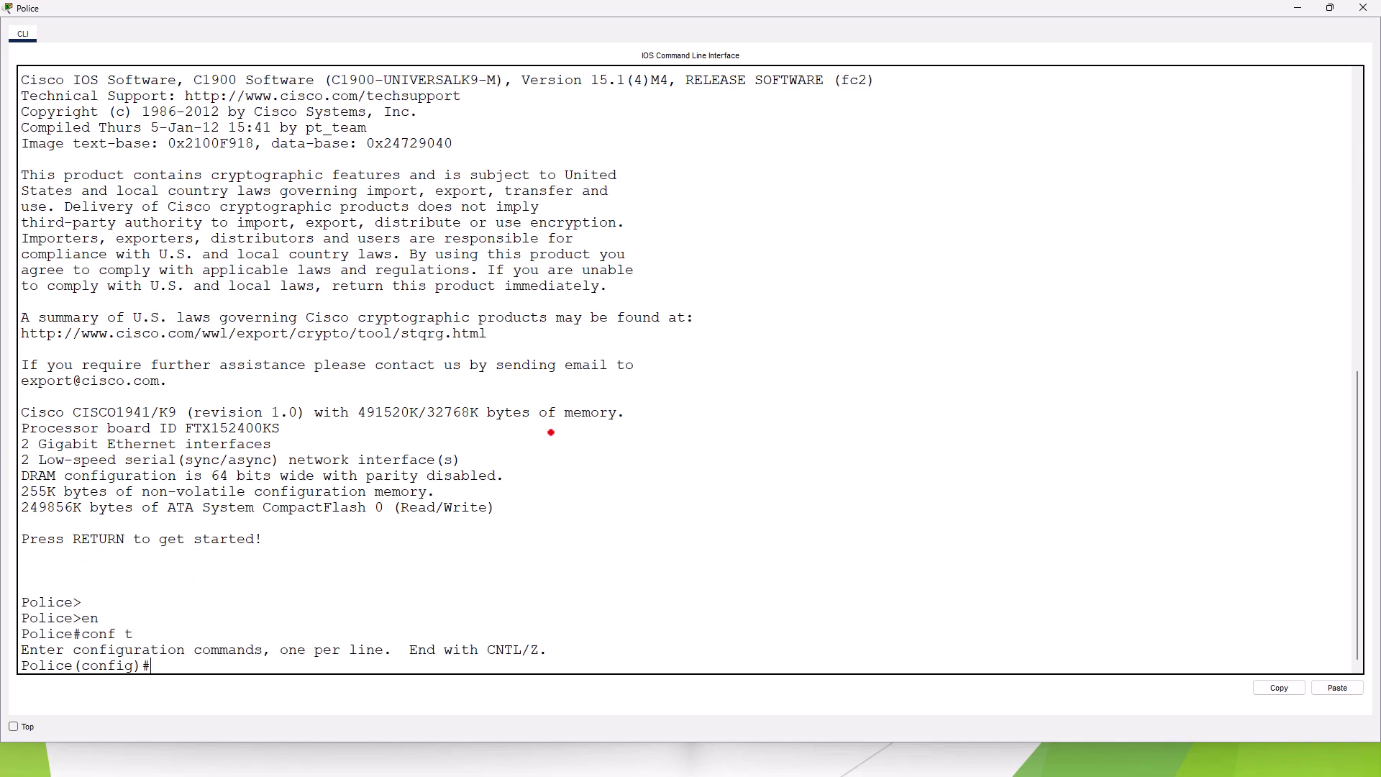
- Configure interface g0/0 on Police with IP address 192.168.203.65 and mask 255.255.255.224, and enable it
type("int g0/0")
key("Return")
type("ip a")
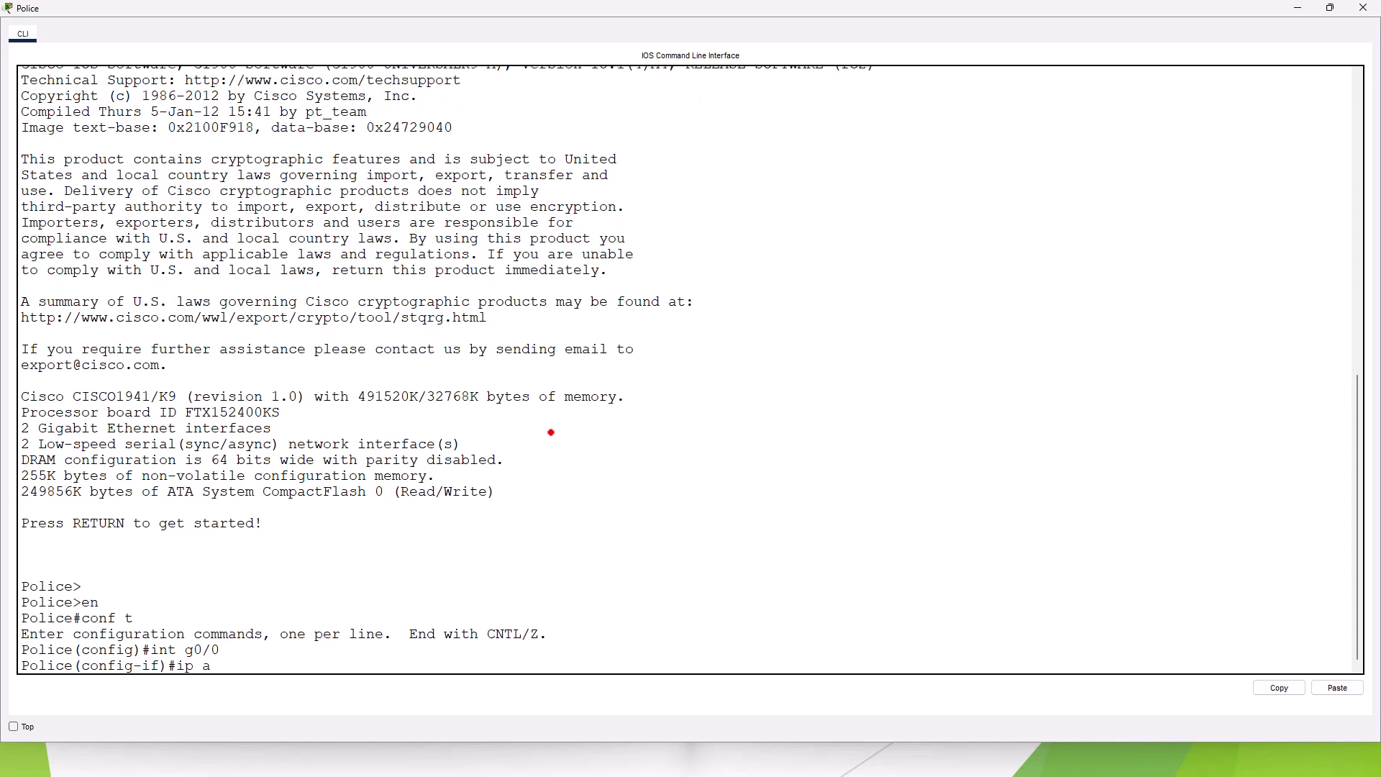
type("dd 192.168.203.65 255.255.255.")
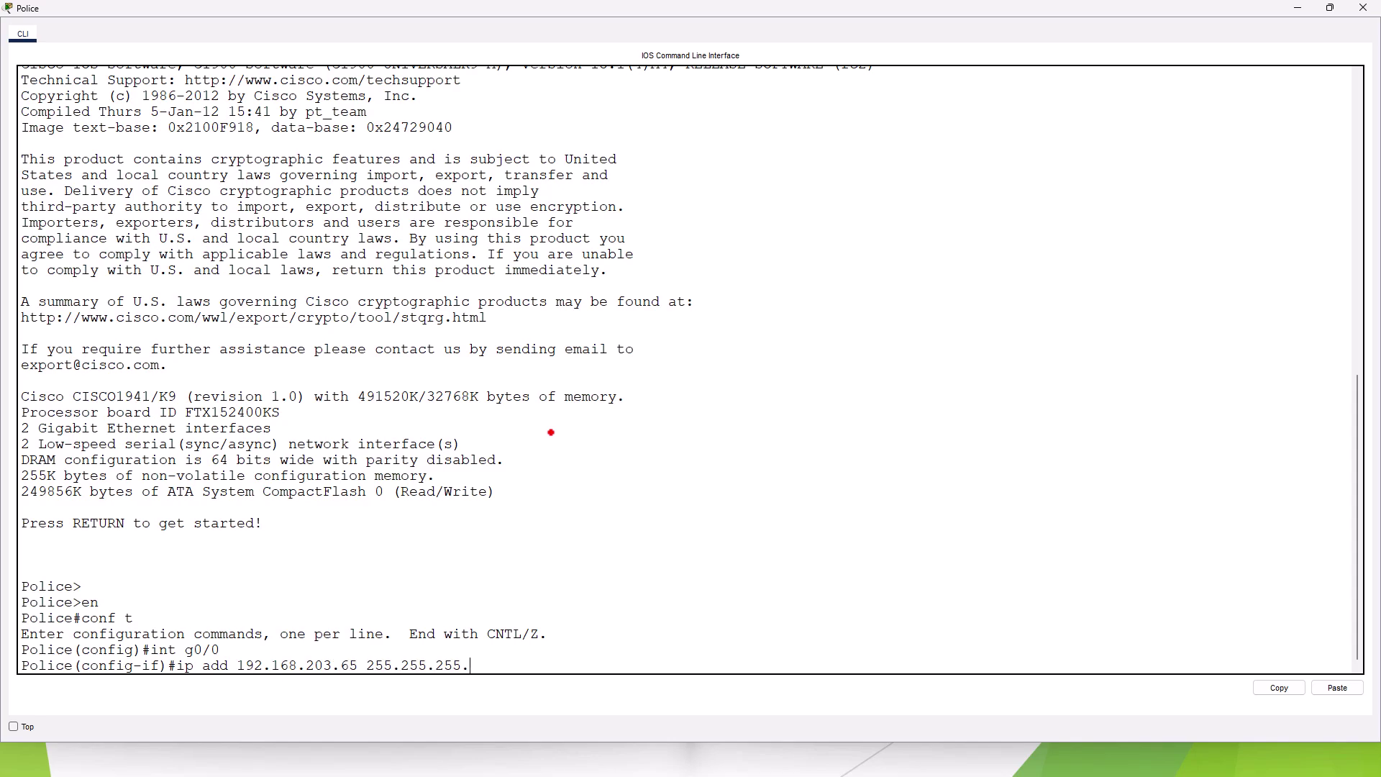
type("224")
key("Return")
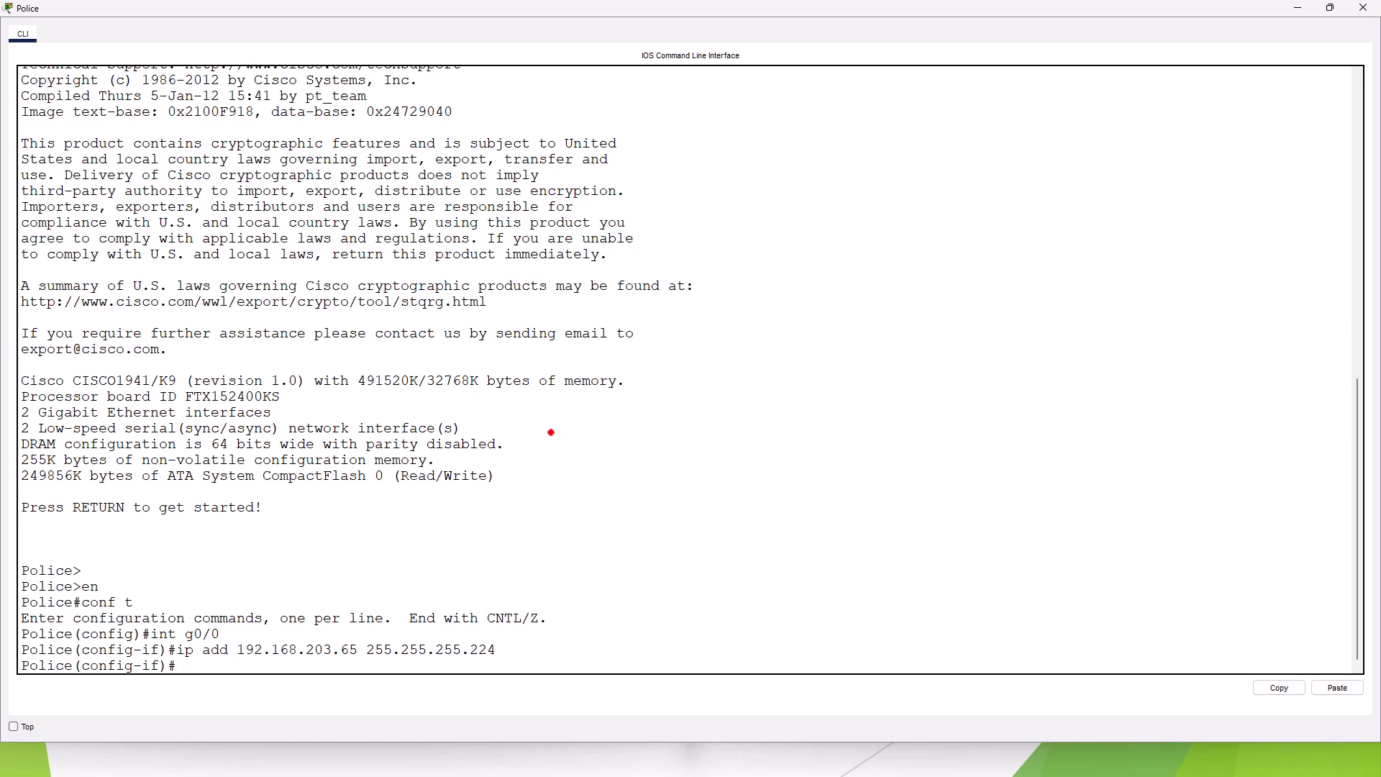
type("no sh")
key("Return")
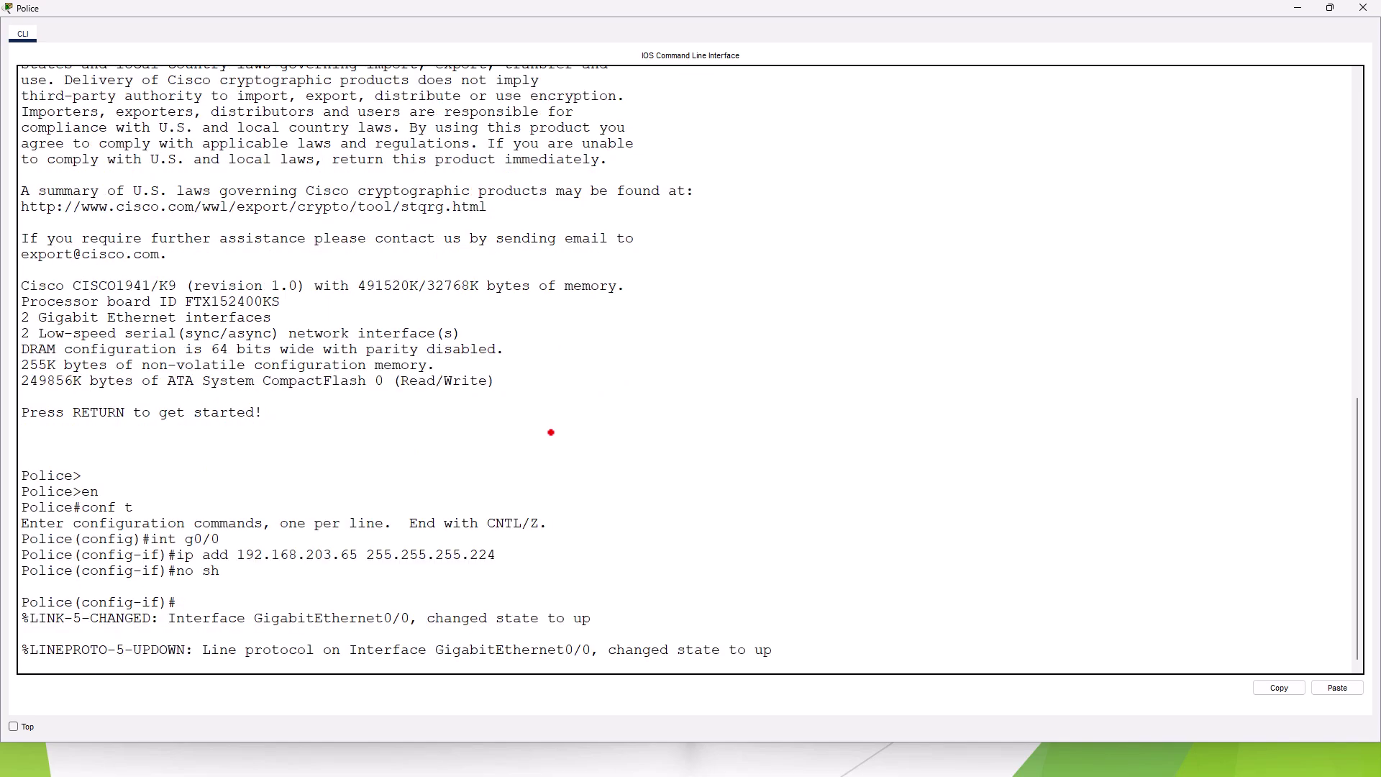
key("Return")
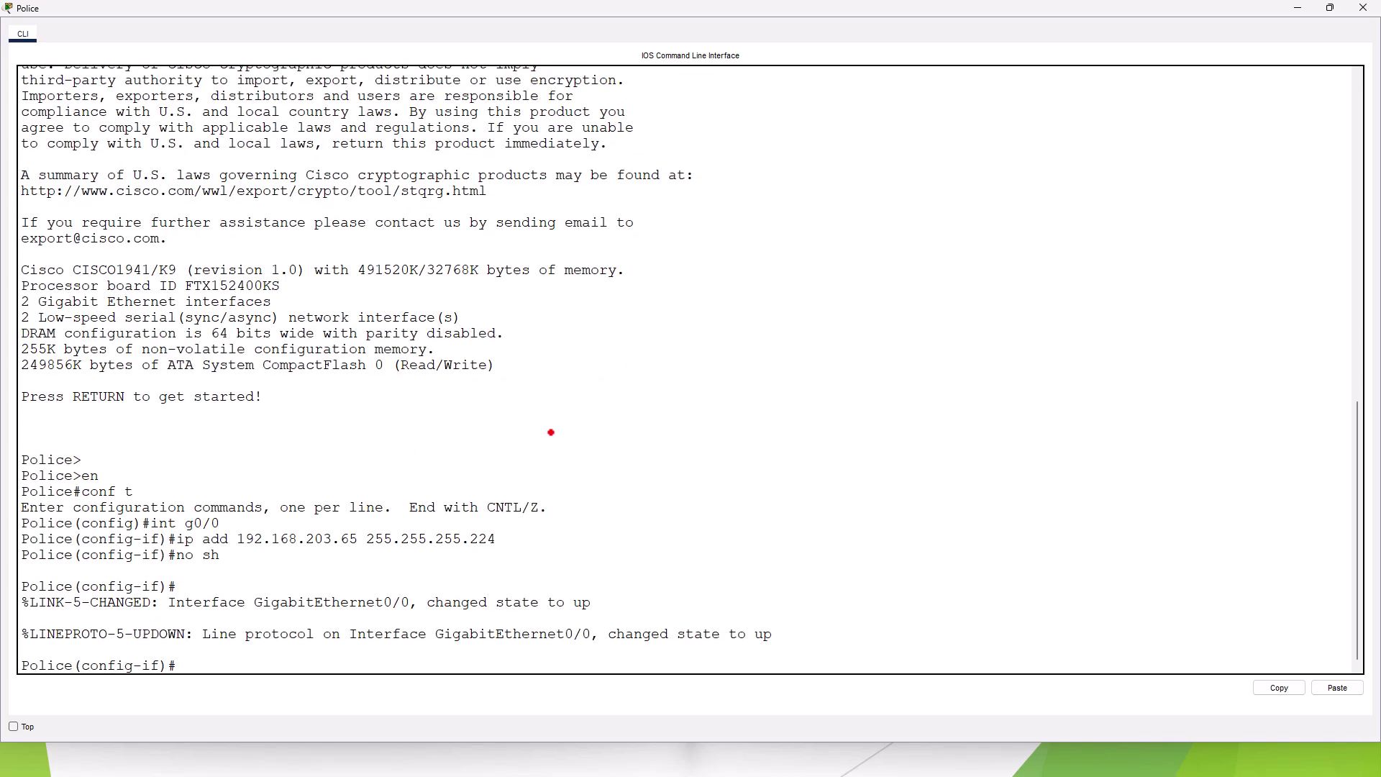
- Configure interface g0/1 on Police with IP address 192.168.203.129 and mask 255.255.255.240, and enable it
type("int g0/1")
key("Return")
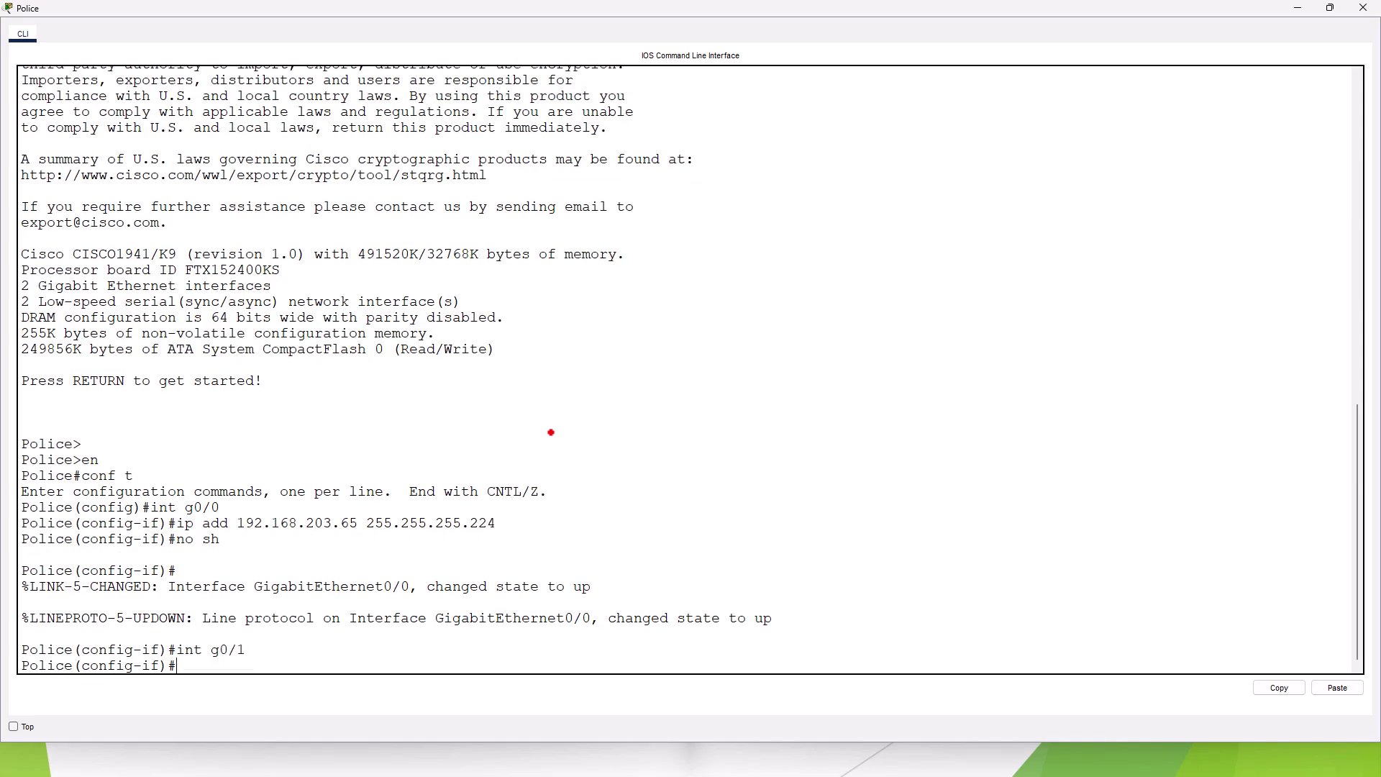
type("ip 192.168.203.129 255.255.255.")
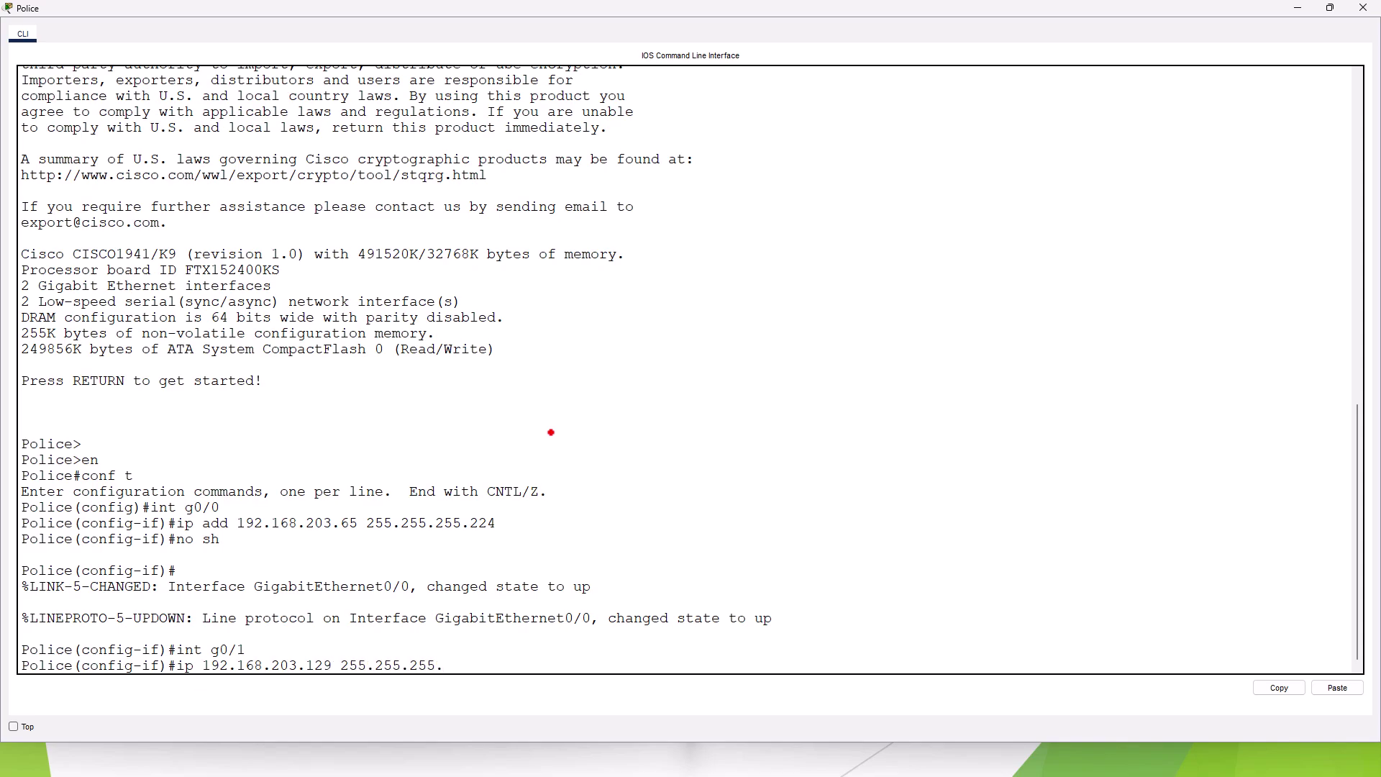
type("240")
key("Return")
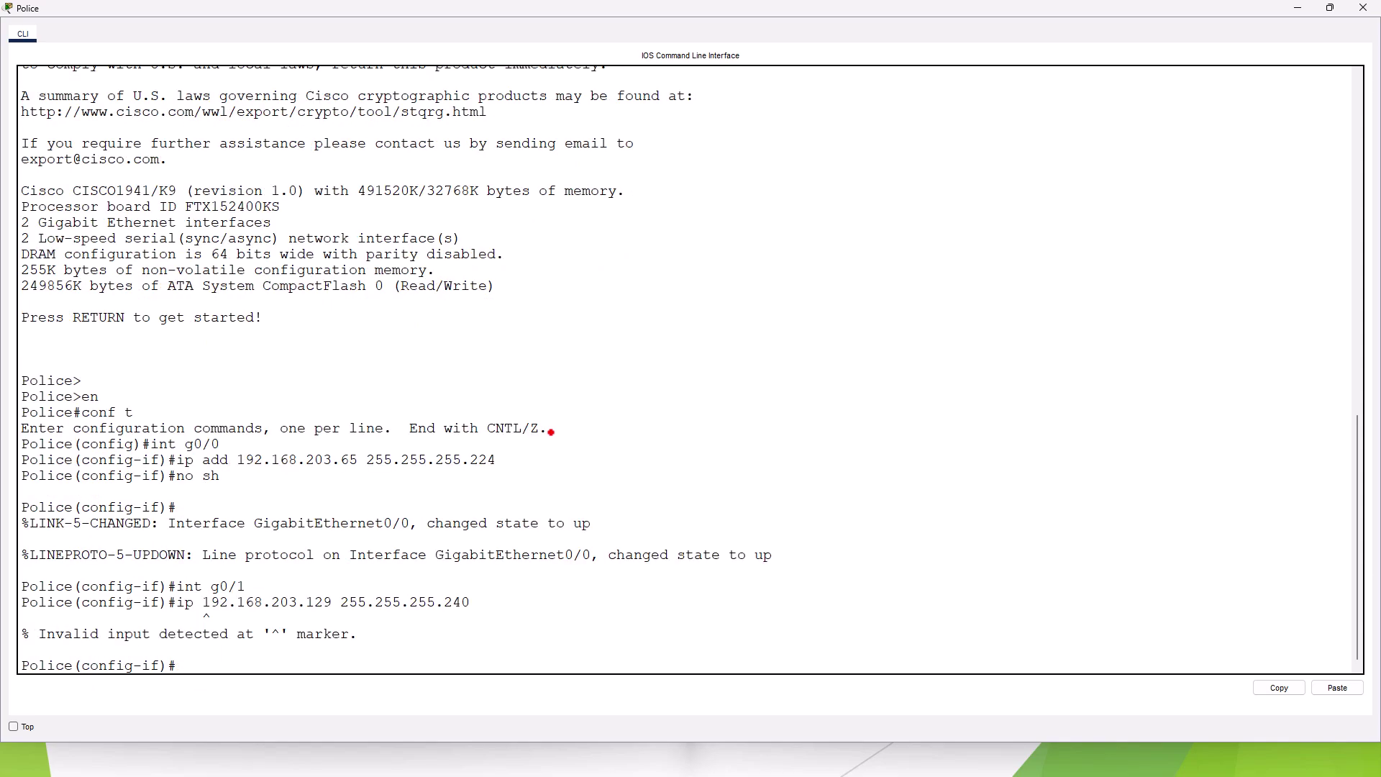
key("Up")
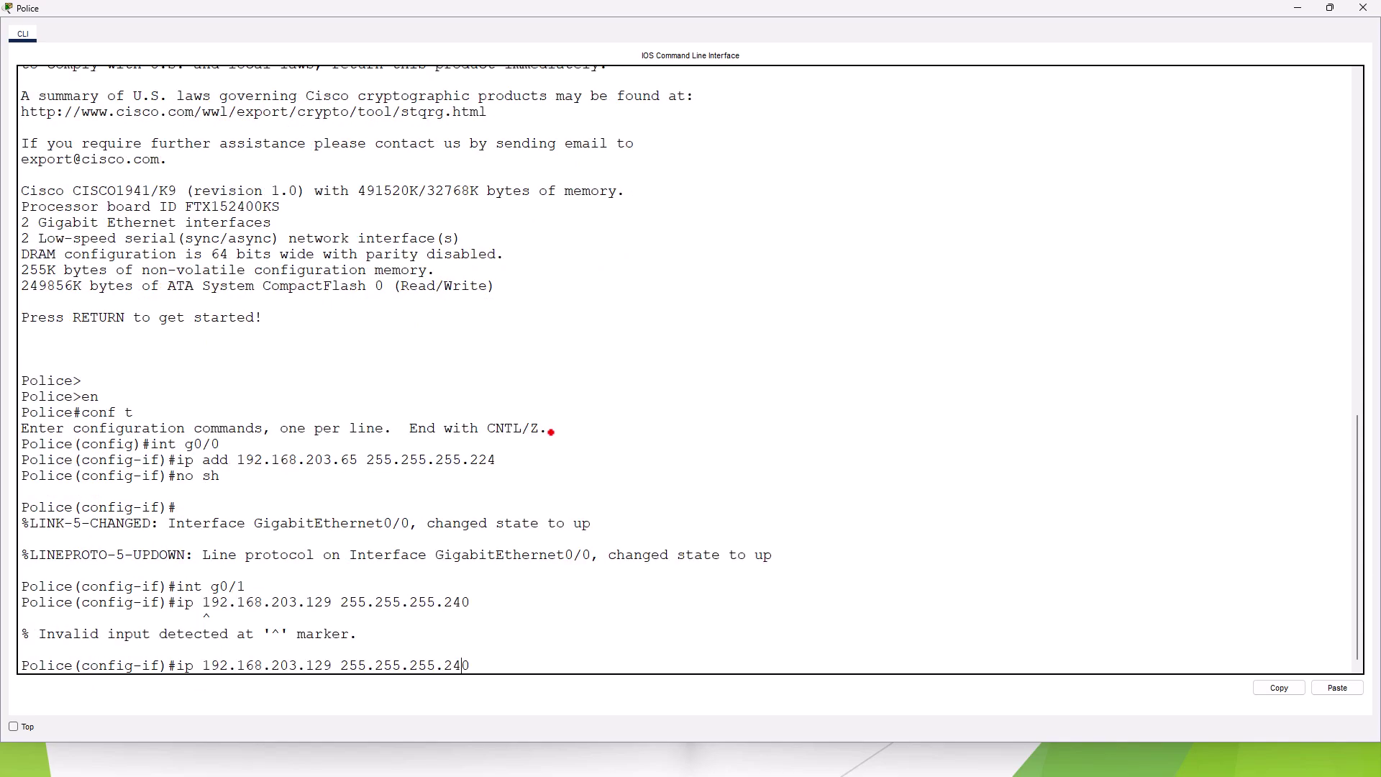
type("a")
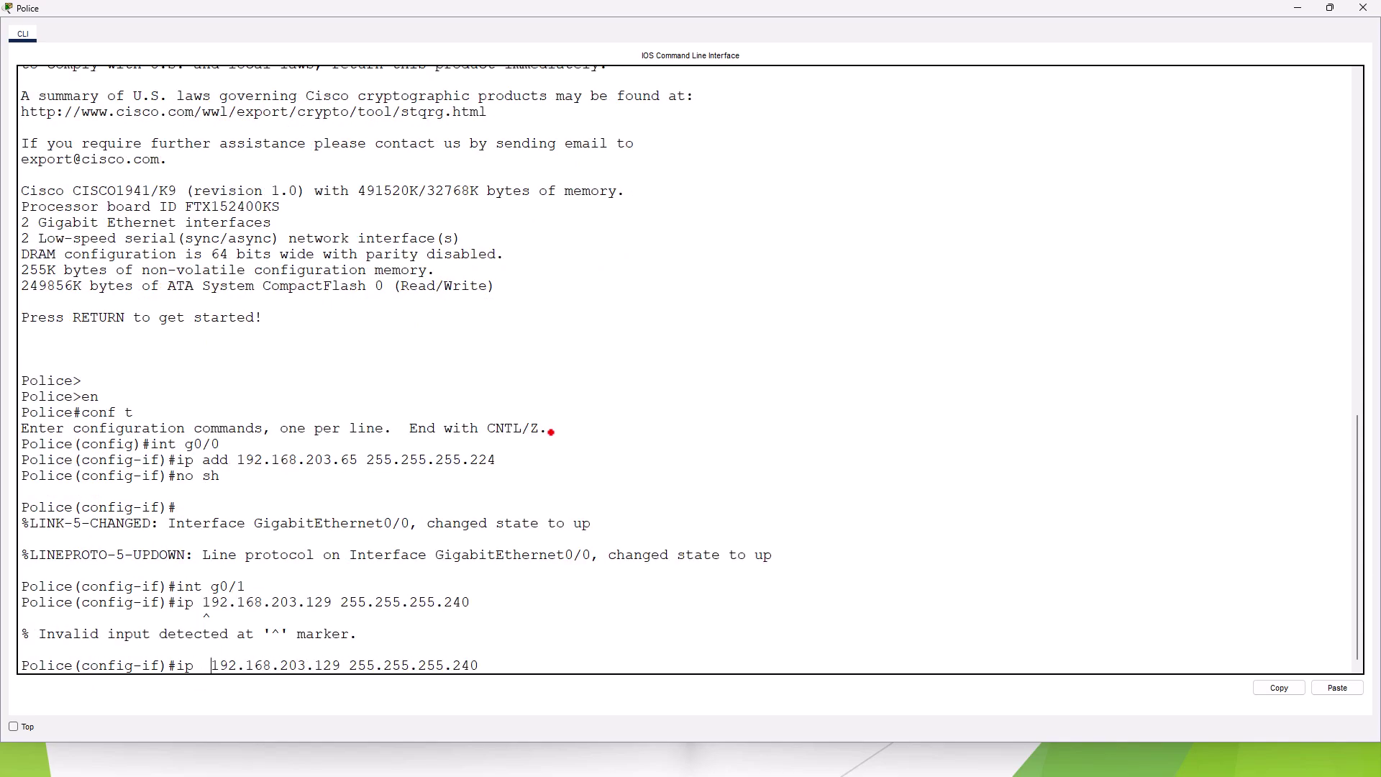
type("dd")
key("Return")
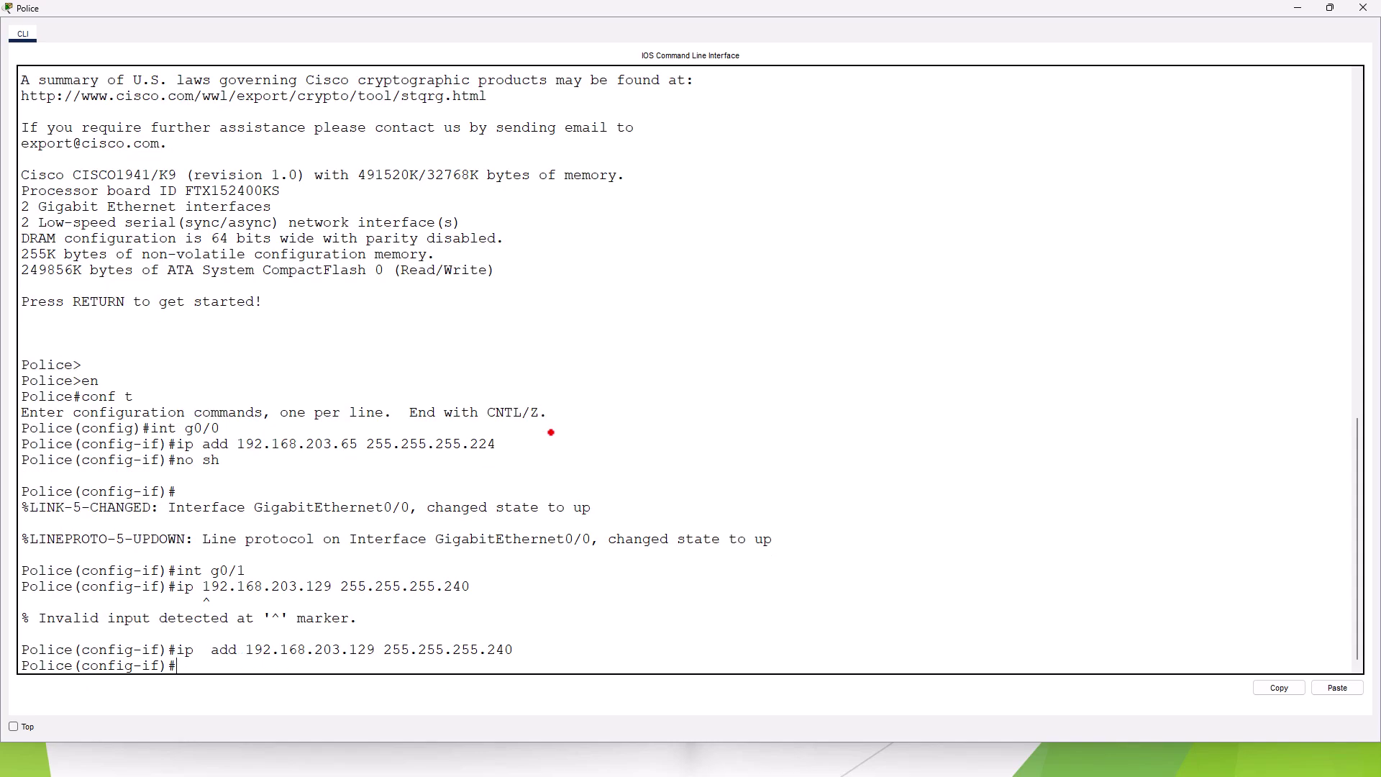
type("no sh")
key("Return")
key("Return")
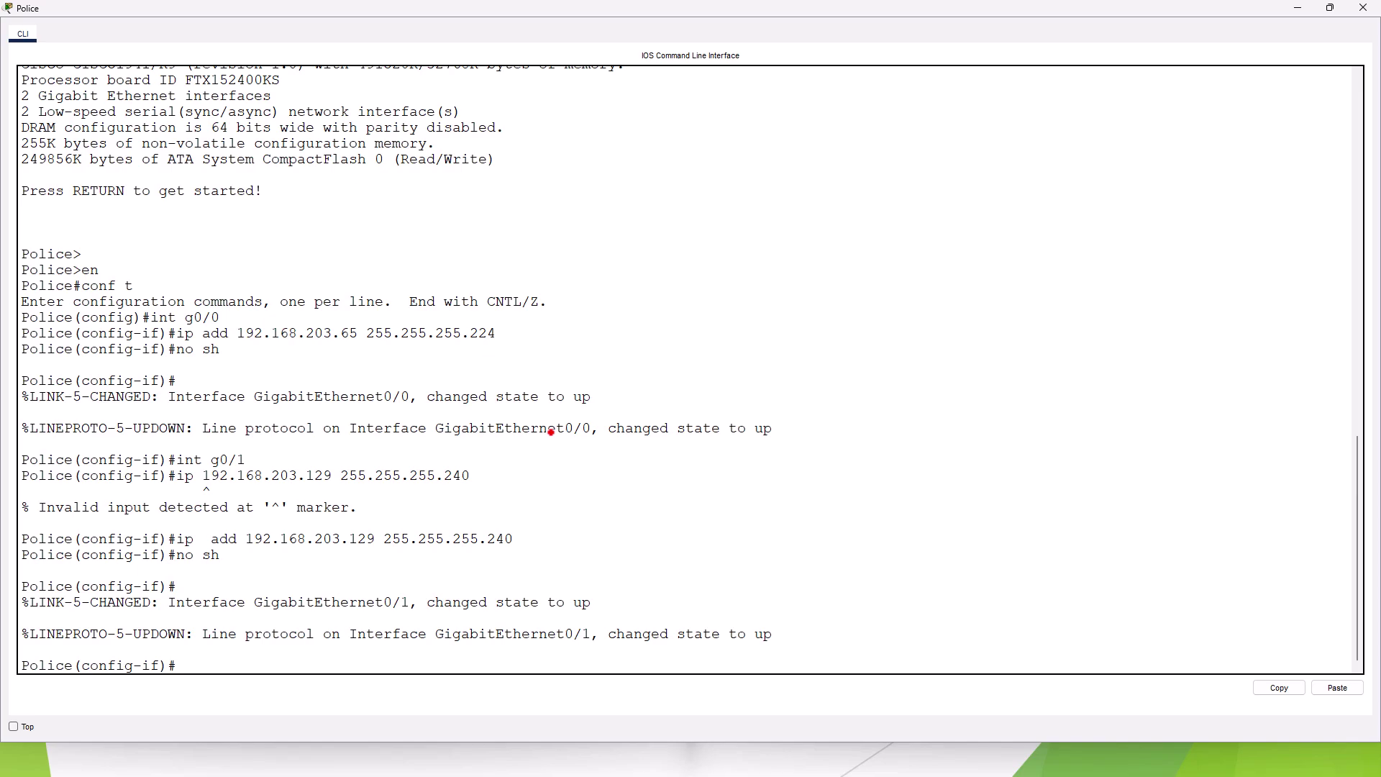
- Configure interface s0/0/0 on Police with IP address 192.168.203.145 and mask 255.255.255.252, enable it, and close the router window
type("int s0/0/0")
key("Return")
type("ip s")
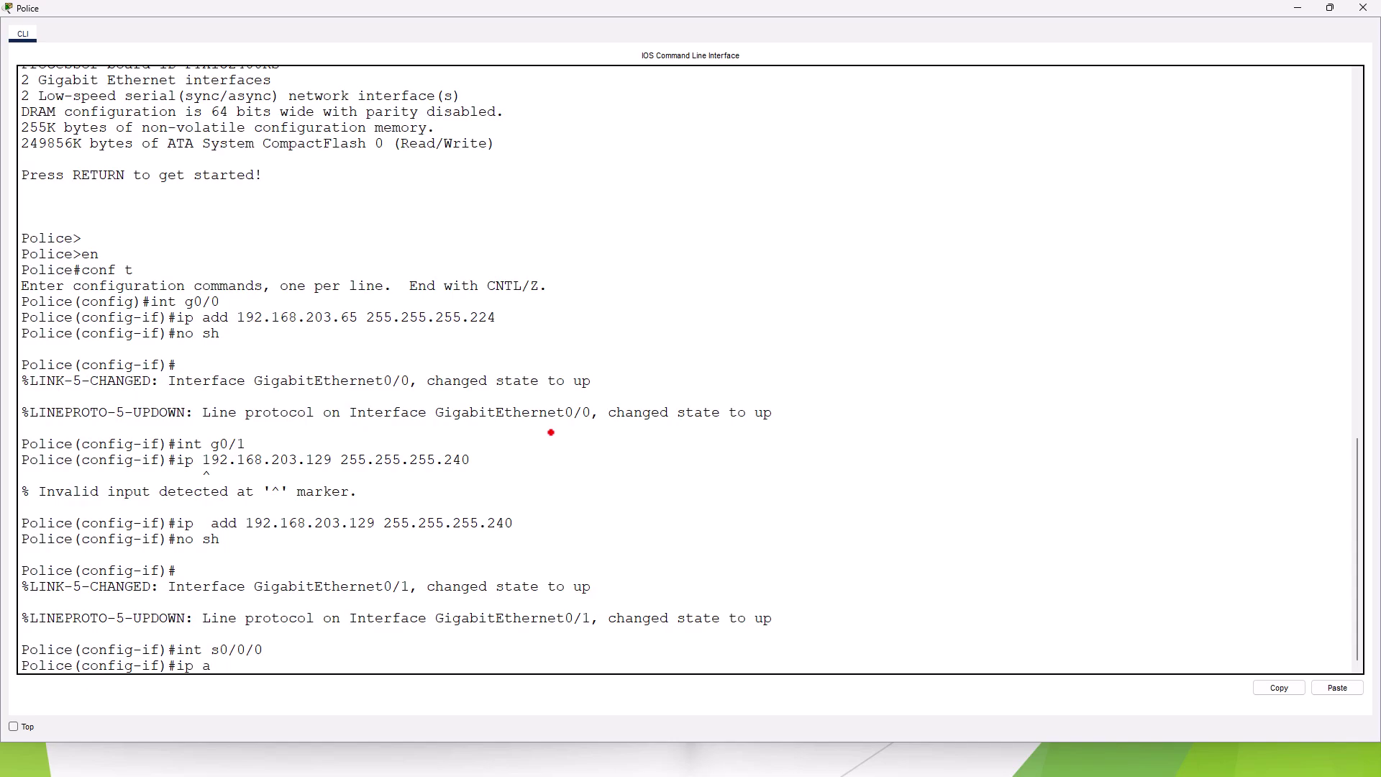
type("dd 192.168.203.145 255.255.255.2")
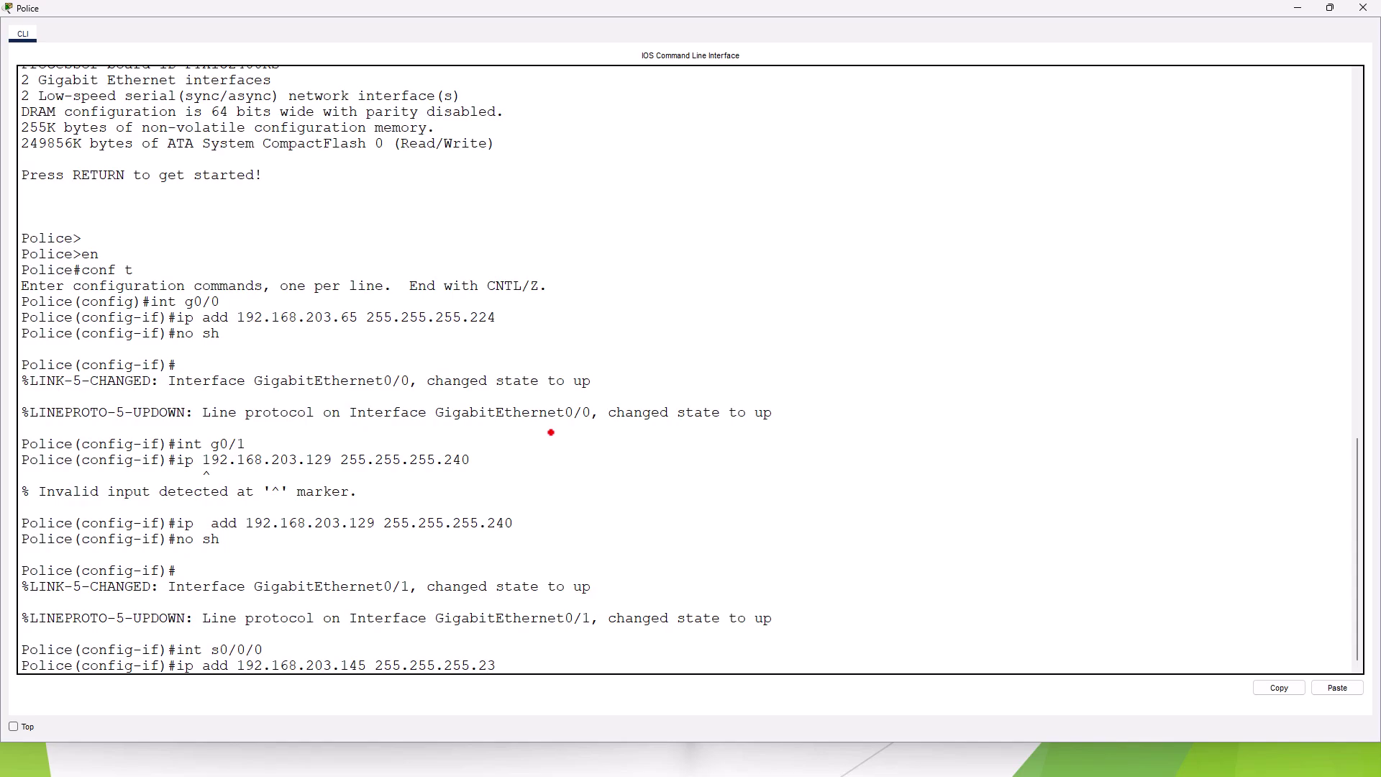
type("3")
key("BackSpace")
type("52")
key("Return")
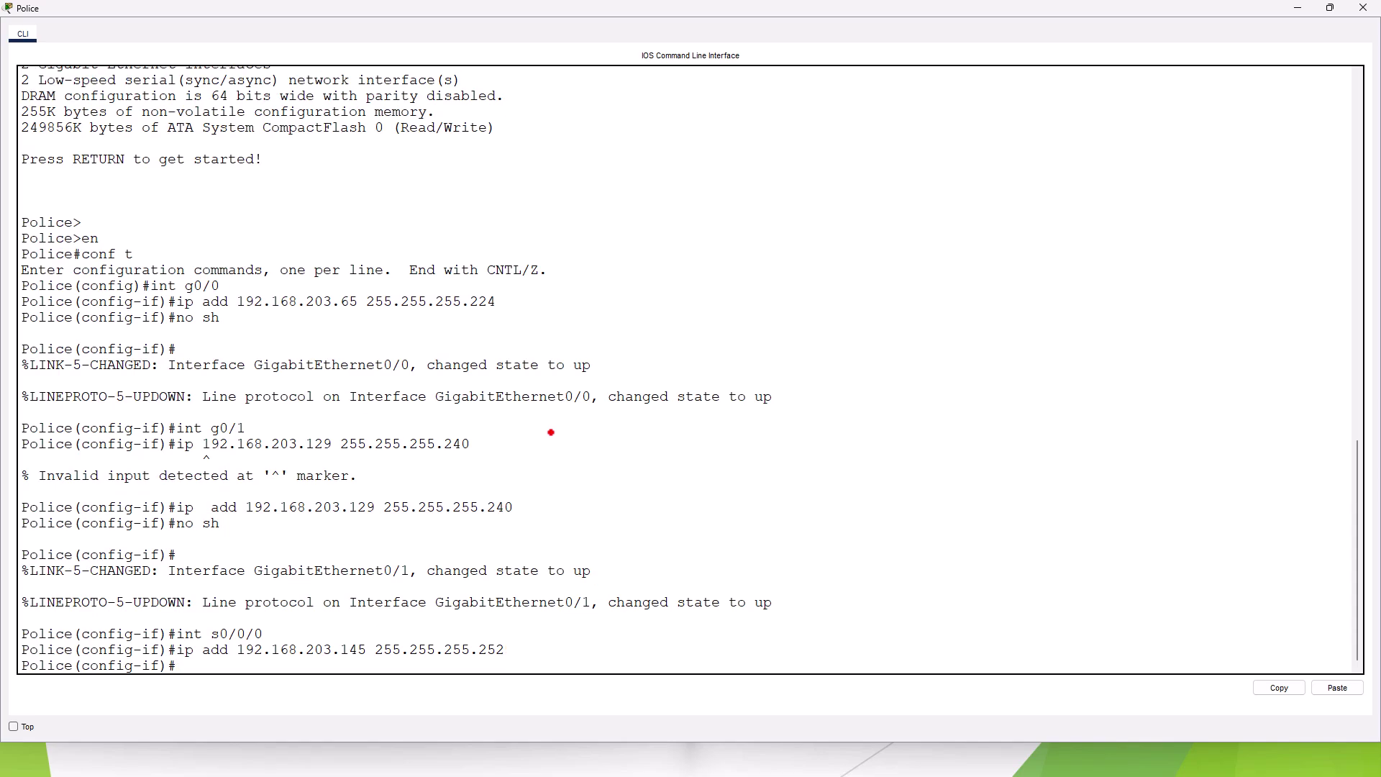
type("no sh")
key("Return")
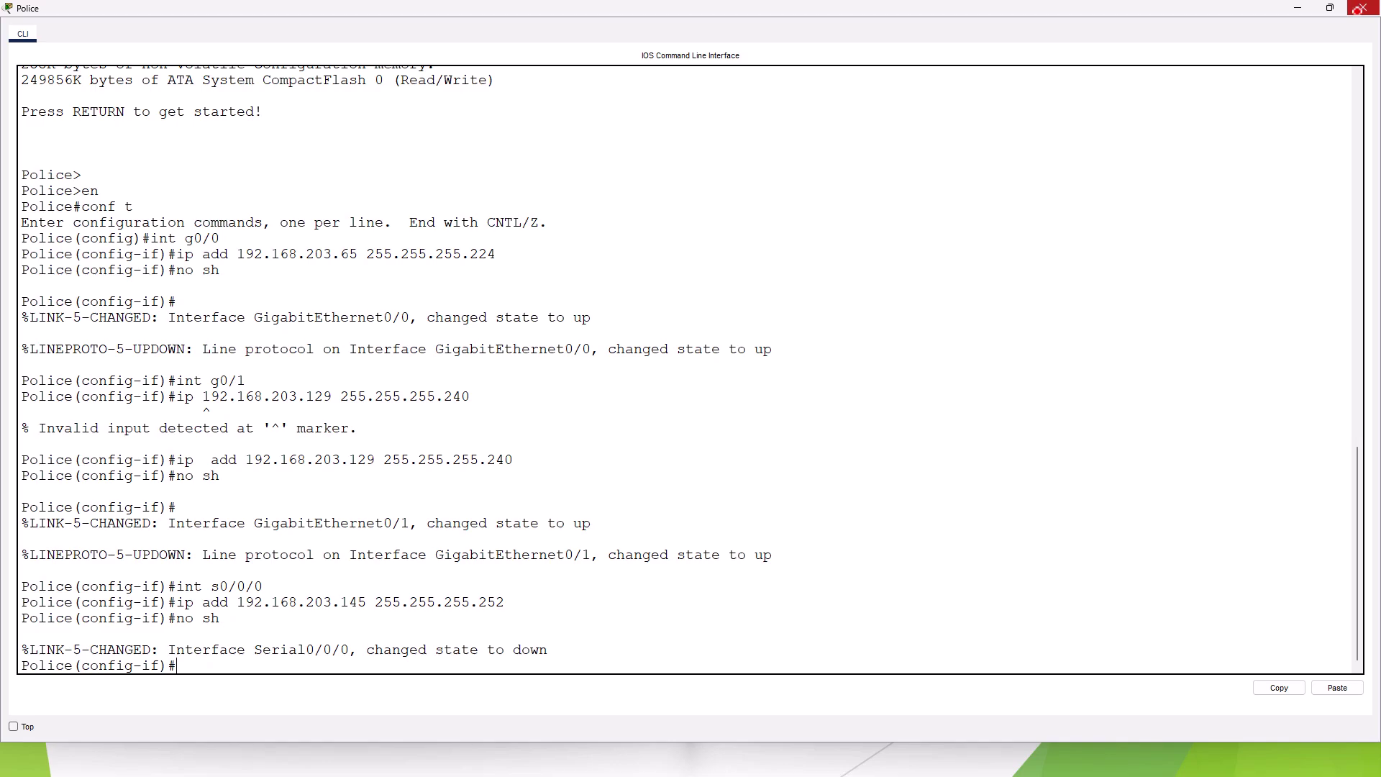
left_click(1359, 9)
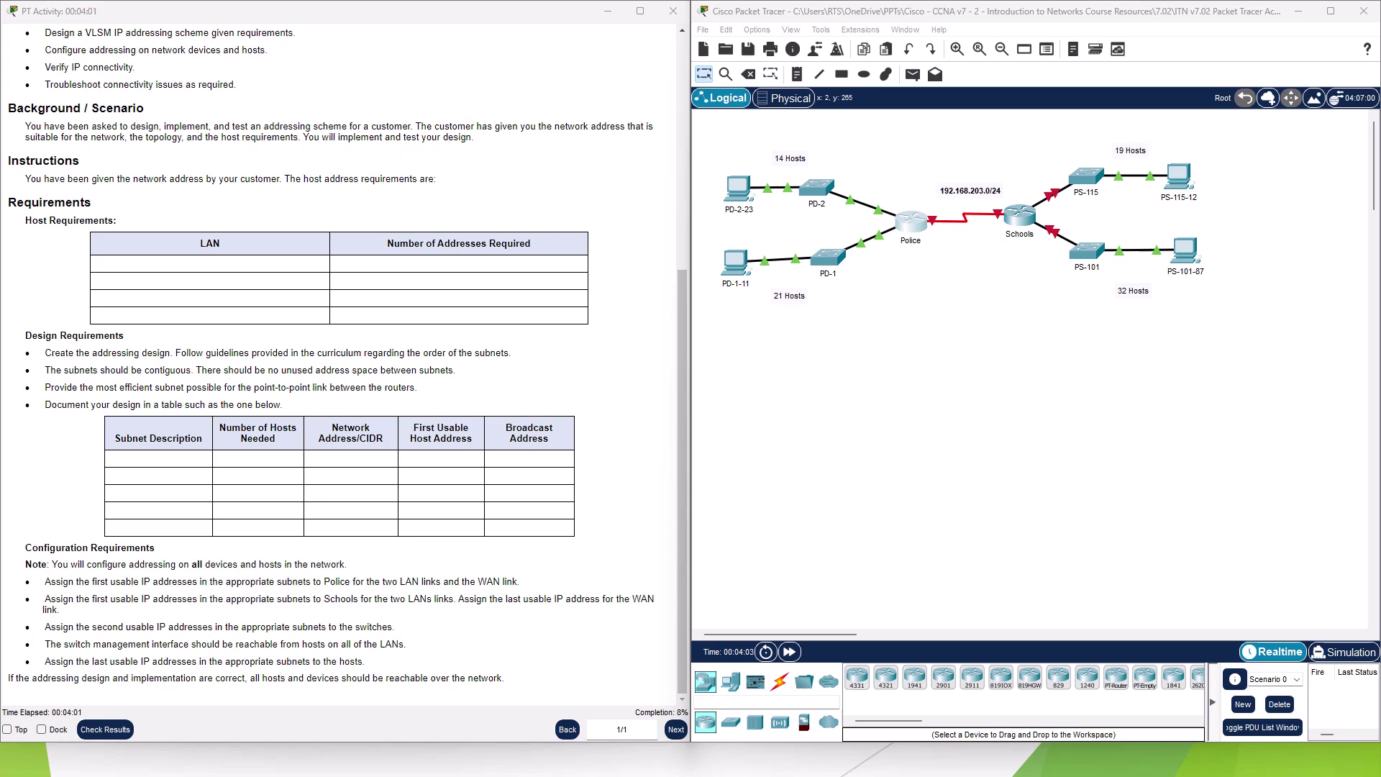
- Switch to a blank Notepad document and resize and move its window so the network topology stays visible
left_click_drag(11, 0, 608, 105)
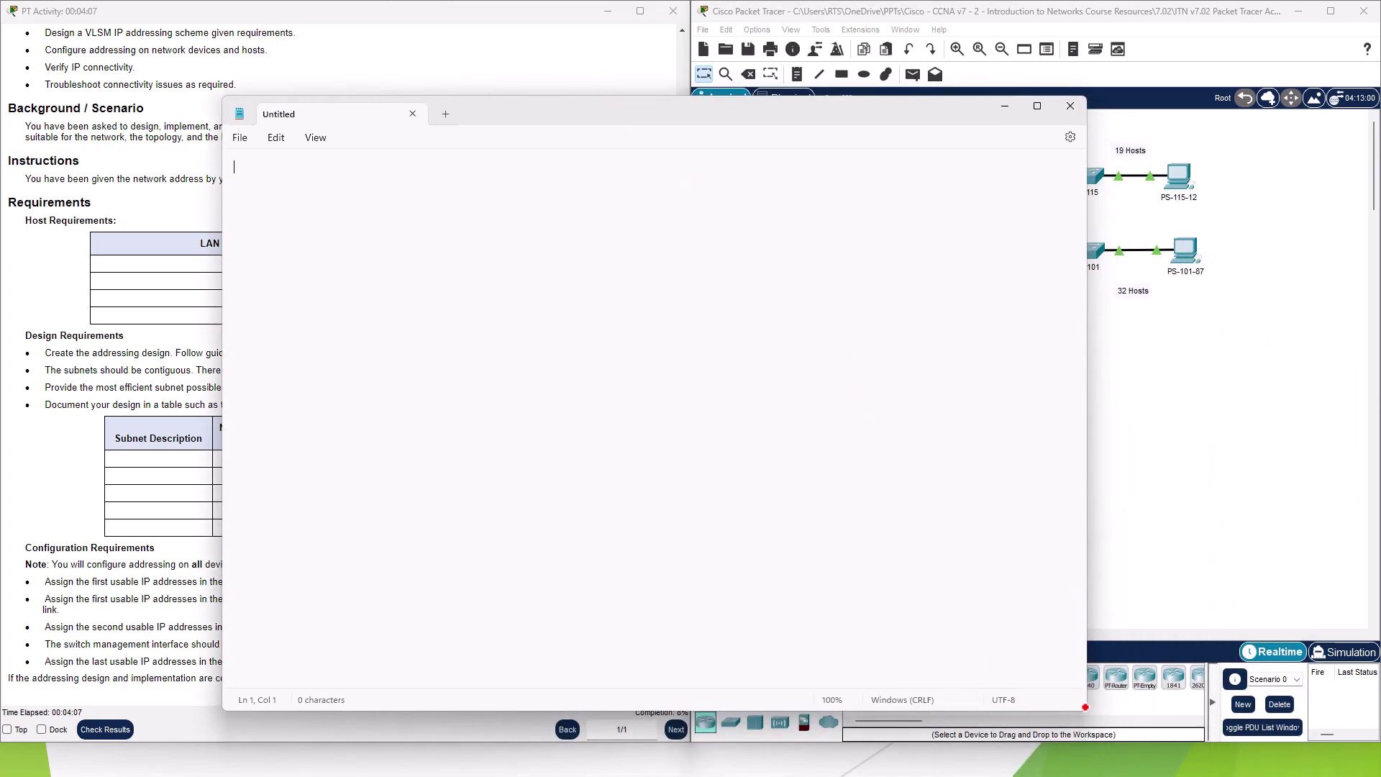
left_click_drag(1084, 707, 735, 656)
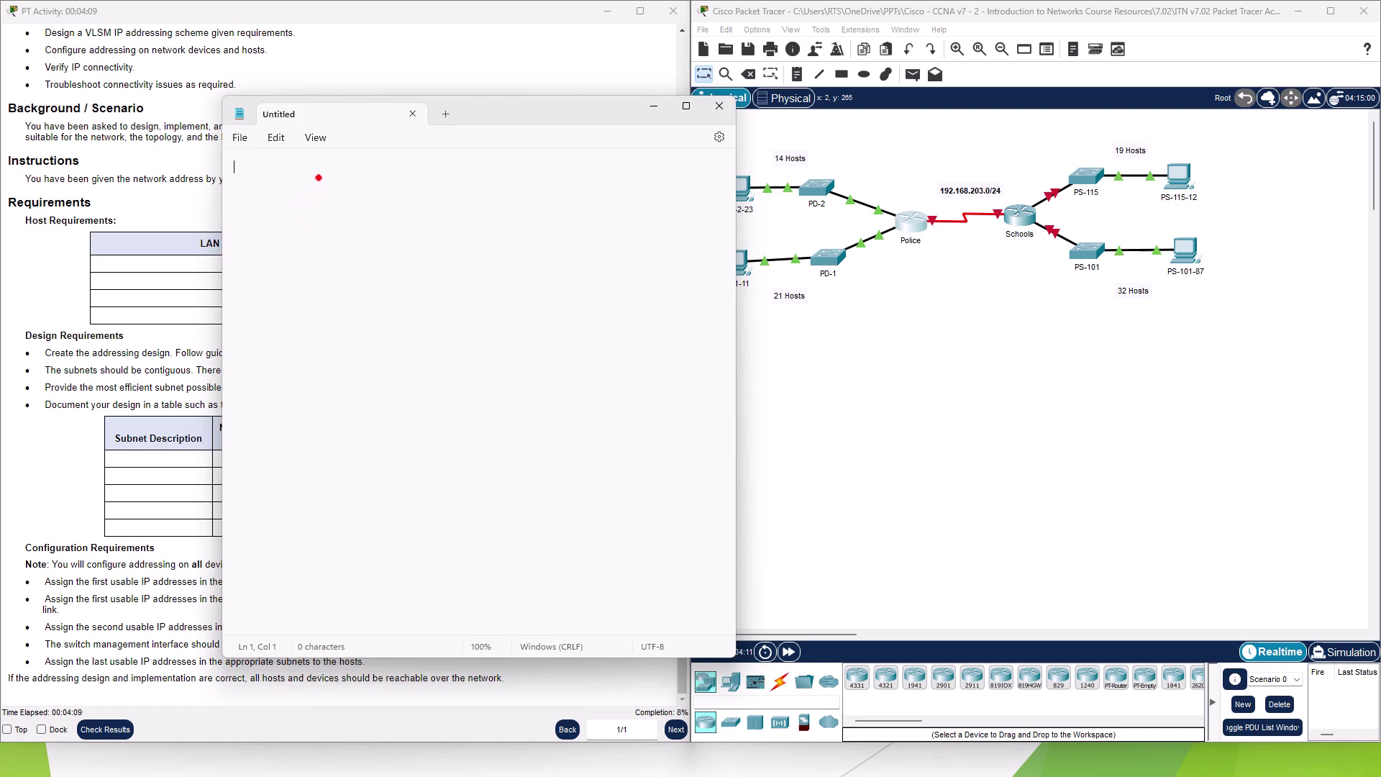
left_click_drag(481, 105, 378, 82)
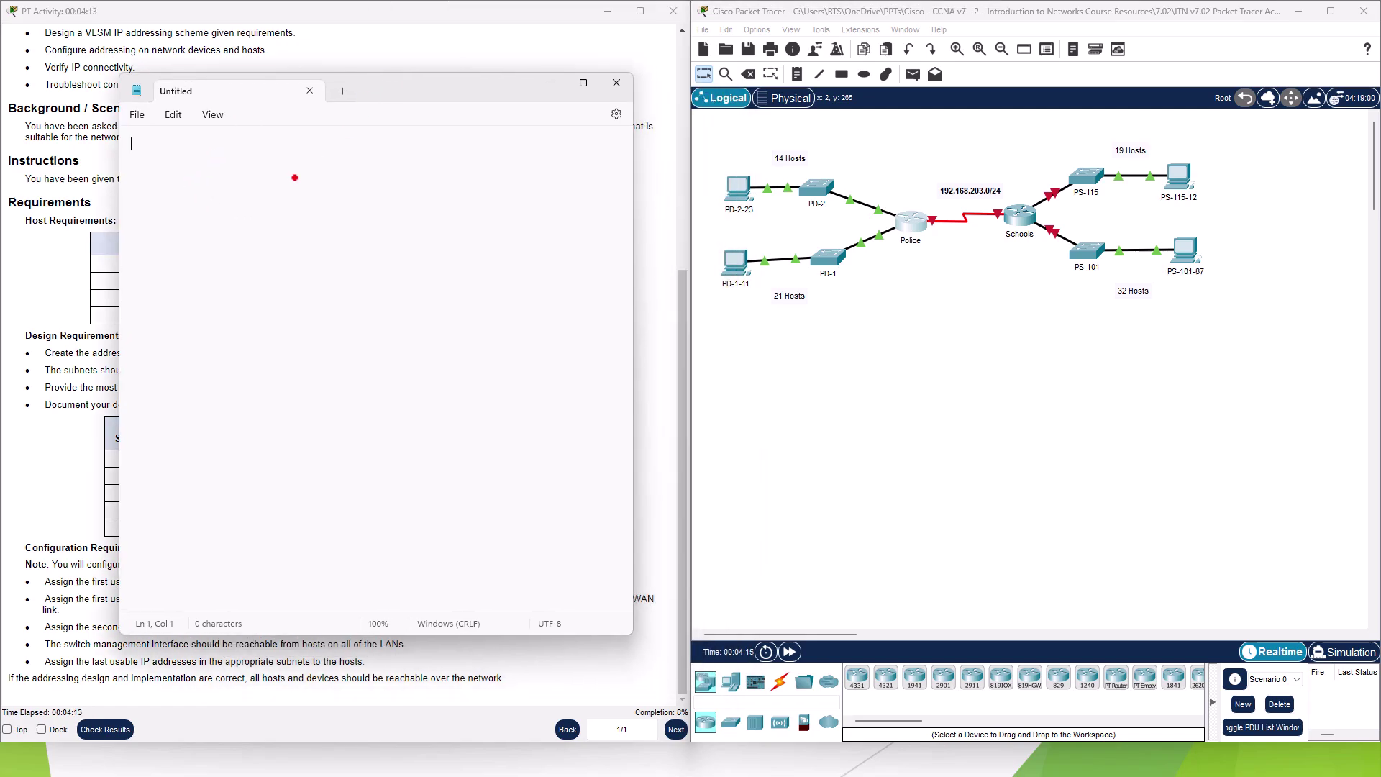
- Write the router script outline with en, conf t, int g0/0, int g0/1 and int s0/0/0, leaving space between the interfaces
type("en")
key("Return")
type("conf t")
key("Return")
type("int g0/0")
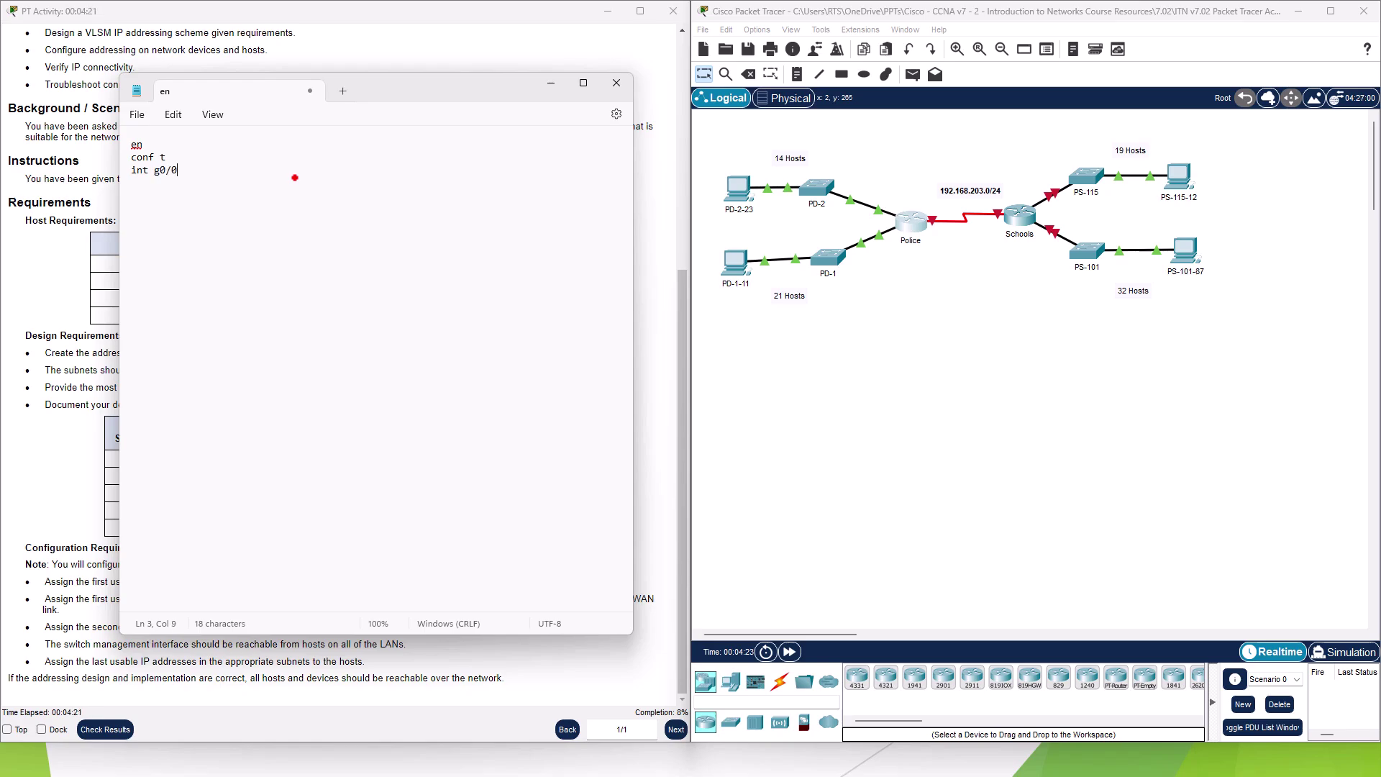
key("Return")
key("Return")
type("int g0/1")
key("Return")
key("Return")
type("int s0/0/0")
key("Return")
- Add ip add 192.168.203.146 255.255.255.252 and no sh under int s0/0/0 in the script
type("ip add")
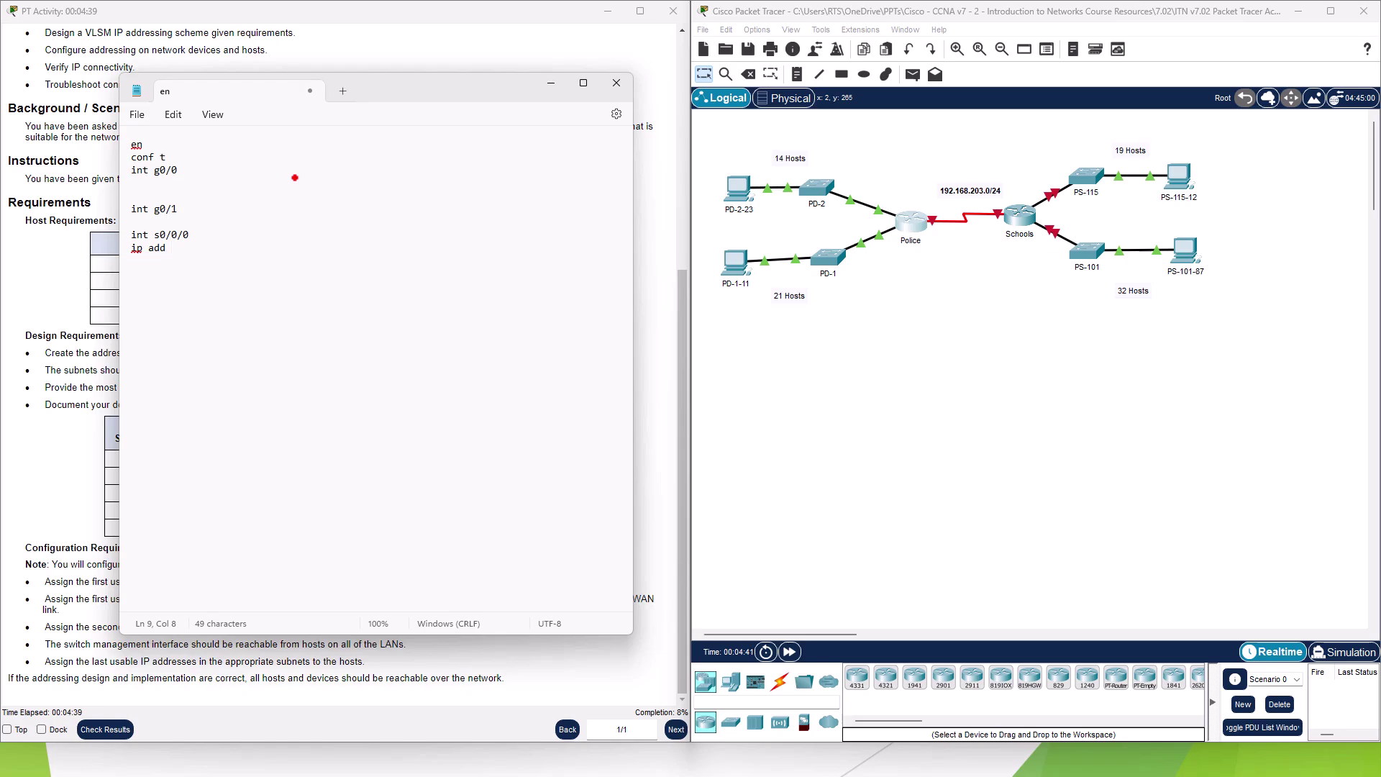
type("192.168.203.146 255.255.255.252")
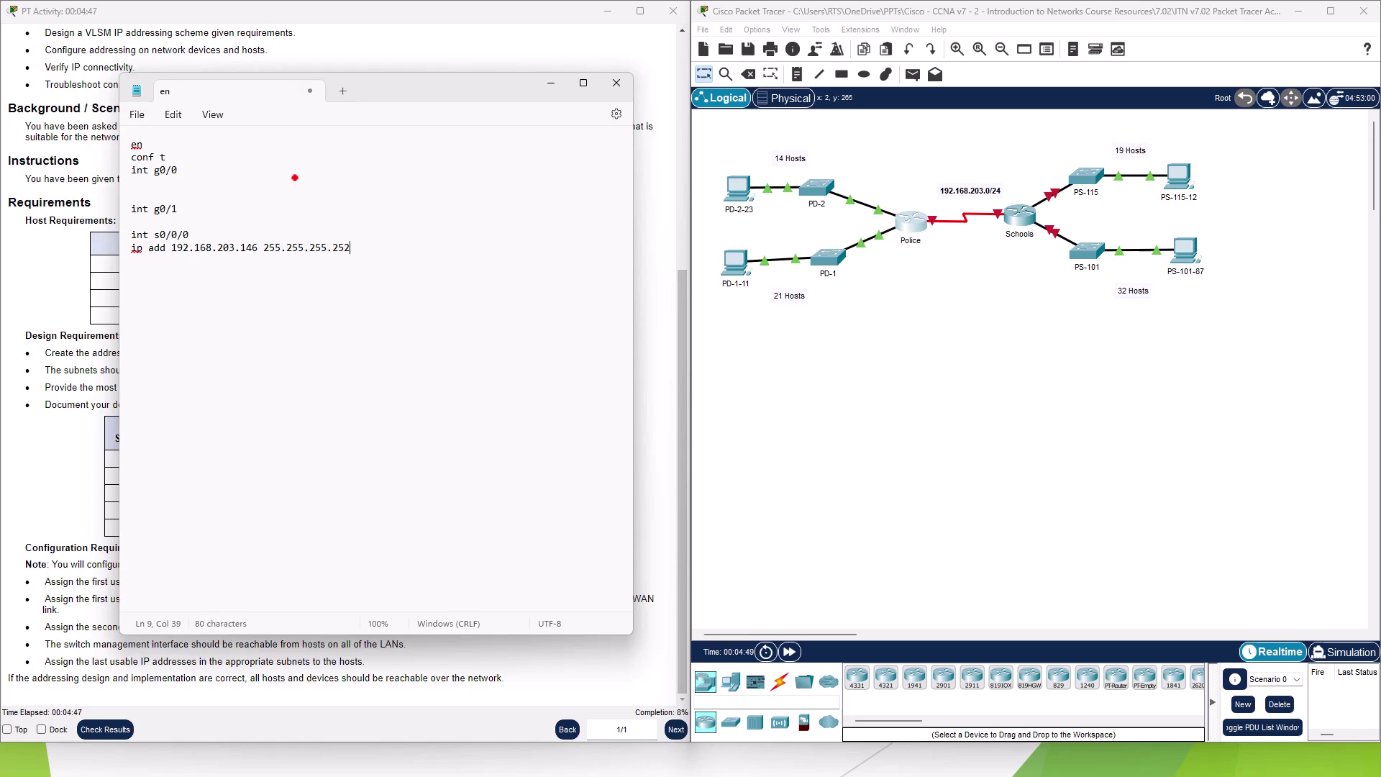
key("Return")
type("no sh")
- Make room under int g0/0 and int g0/1 and copy the no sh line into both sections
left_click(208, 218)
key("Return")
left_click(185, 182)
key("Return")
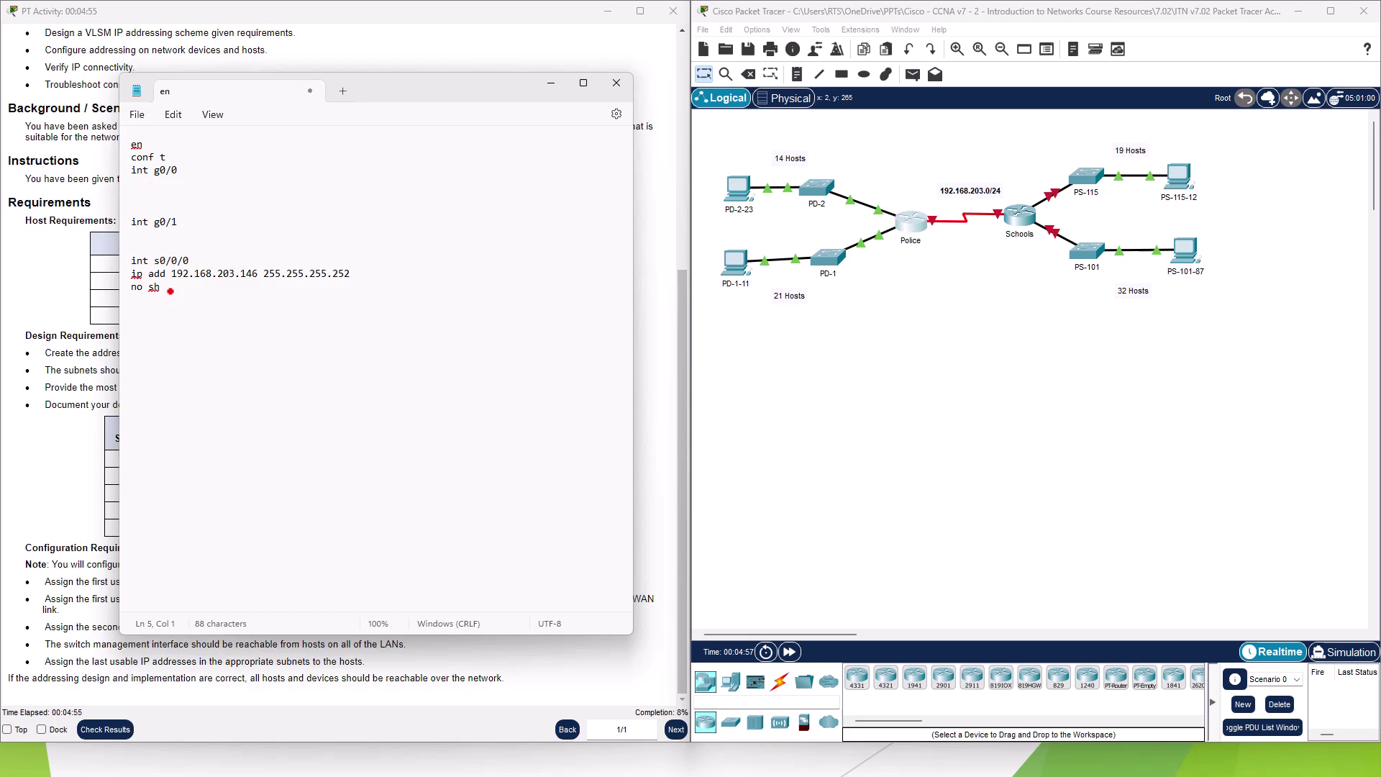
left_click_drag(162, 287, 129, 286)
key("ctrl+c")
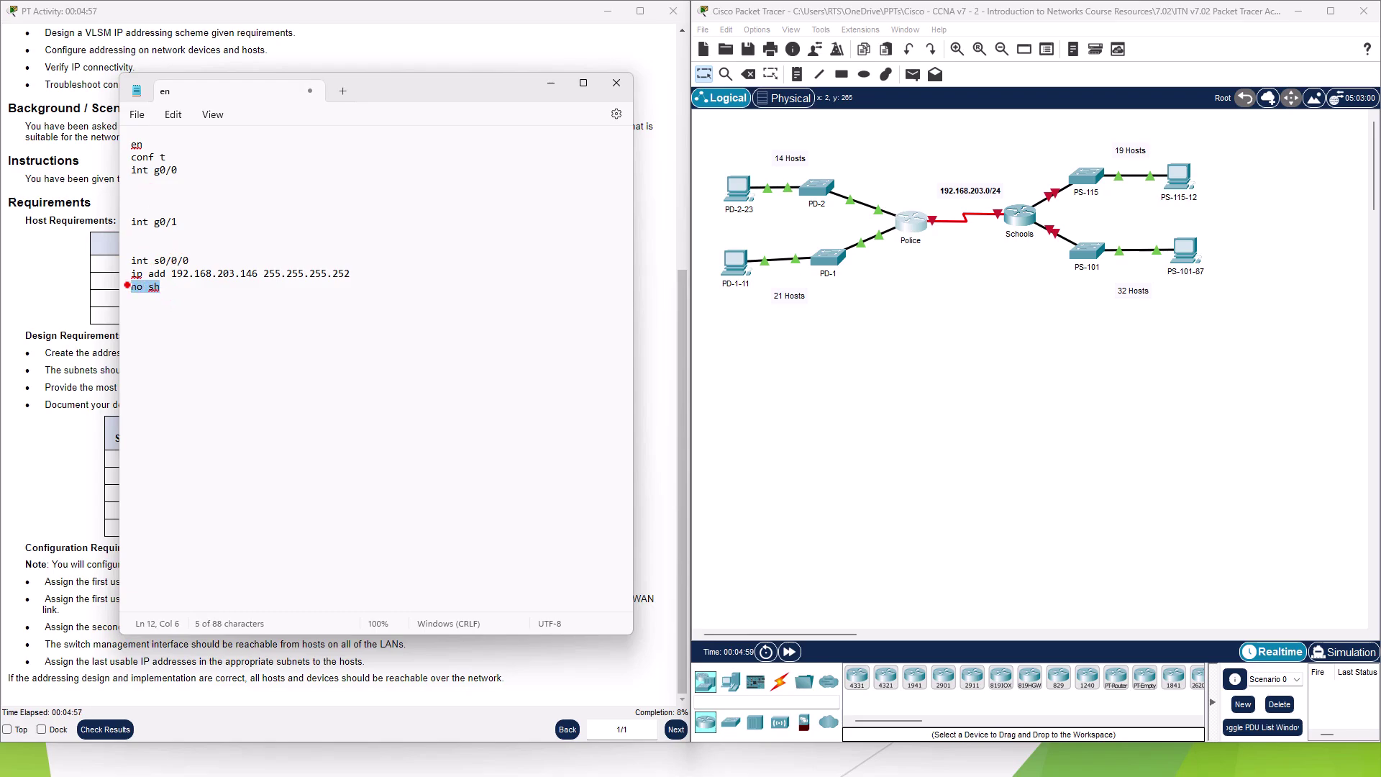
left_click(152, 236)
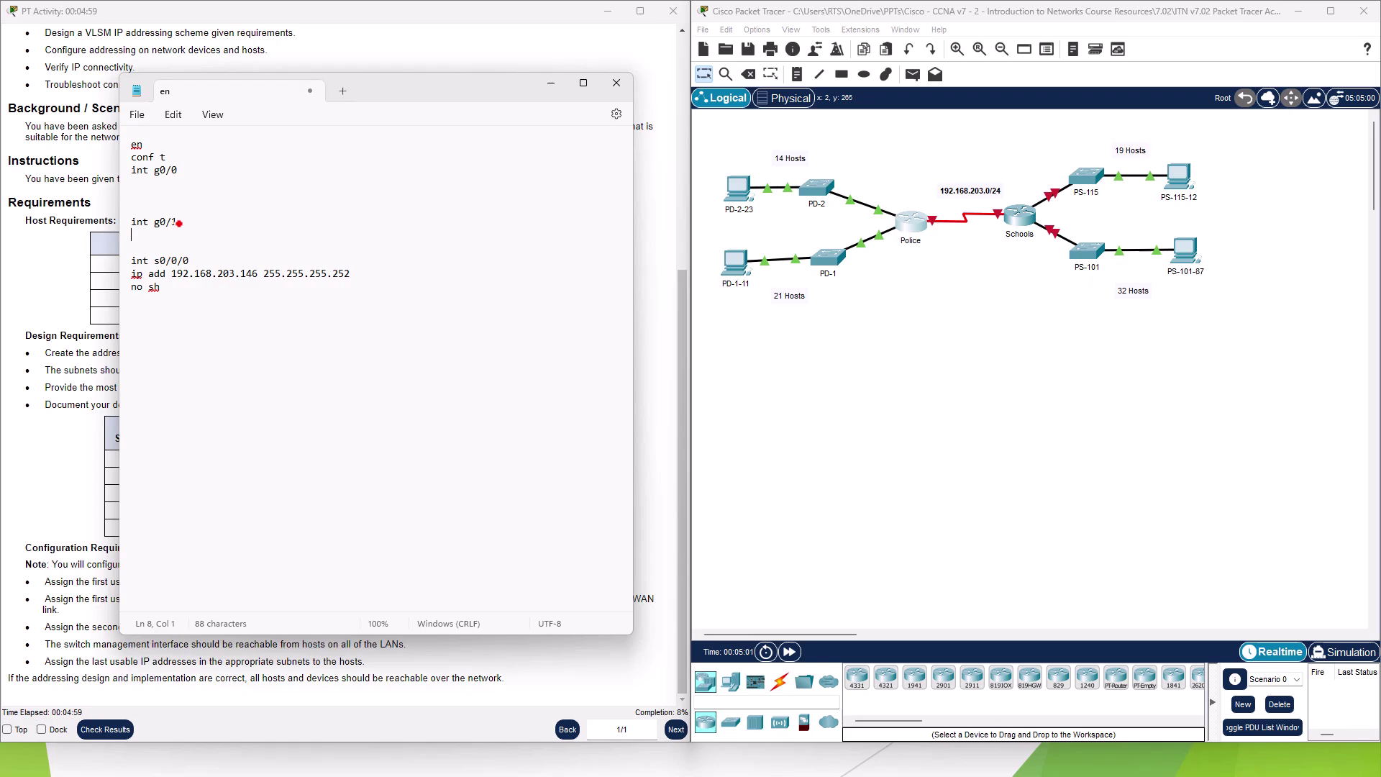
key("Return")
key("ctrl+v")
left_click_drag(125, 186, 153, 189)
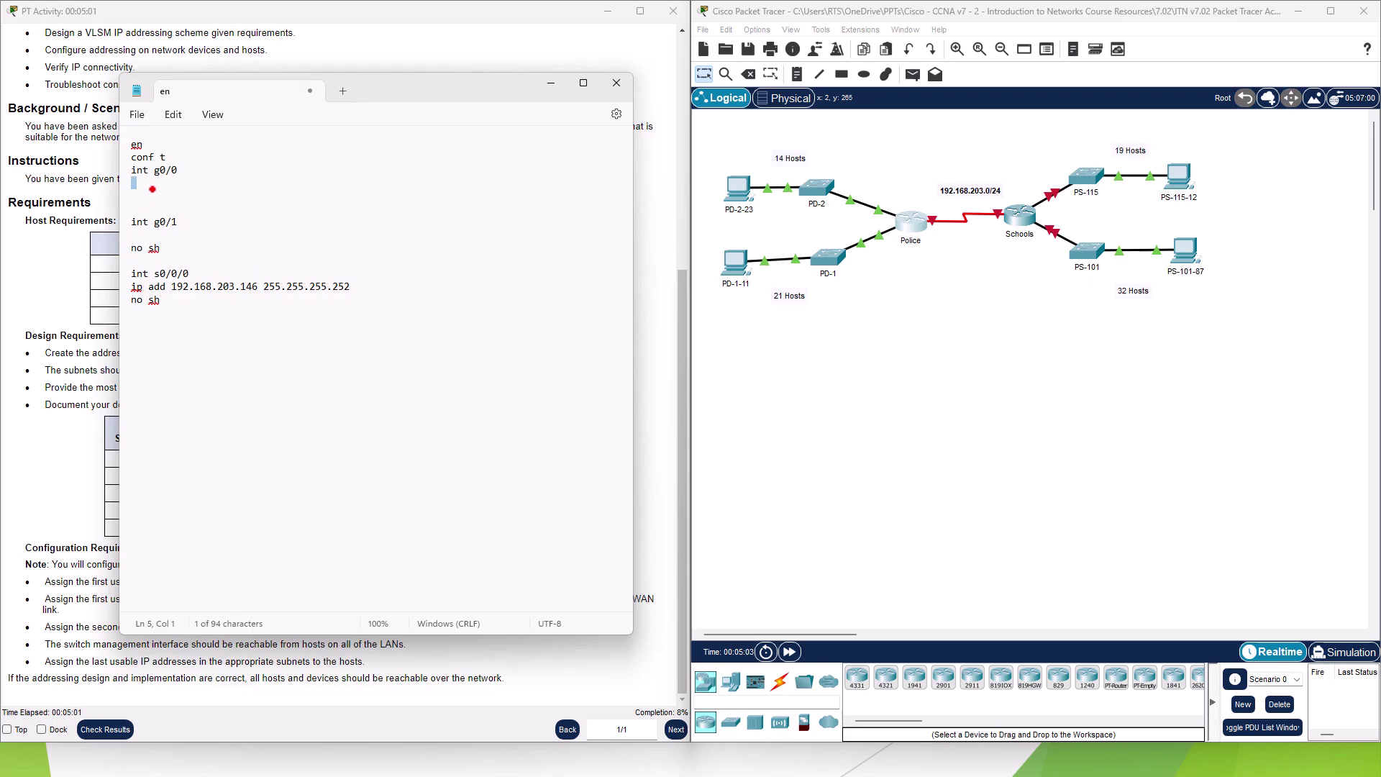
key("ctrl+v")
- Copy the partial line "ip add 192.168.203." from the serial section into the g0/1 and g0/0 sections
left_click_drag(177, 286, 121, 292)
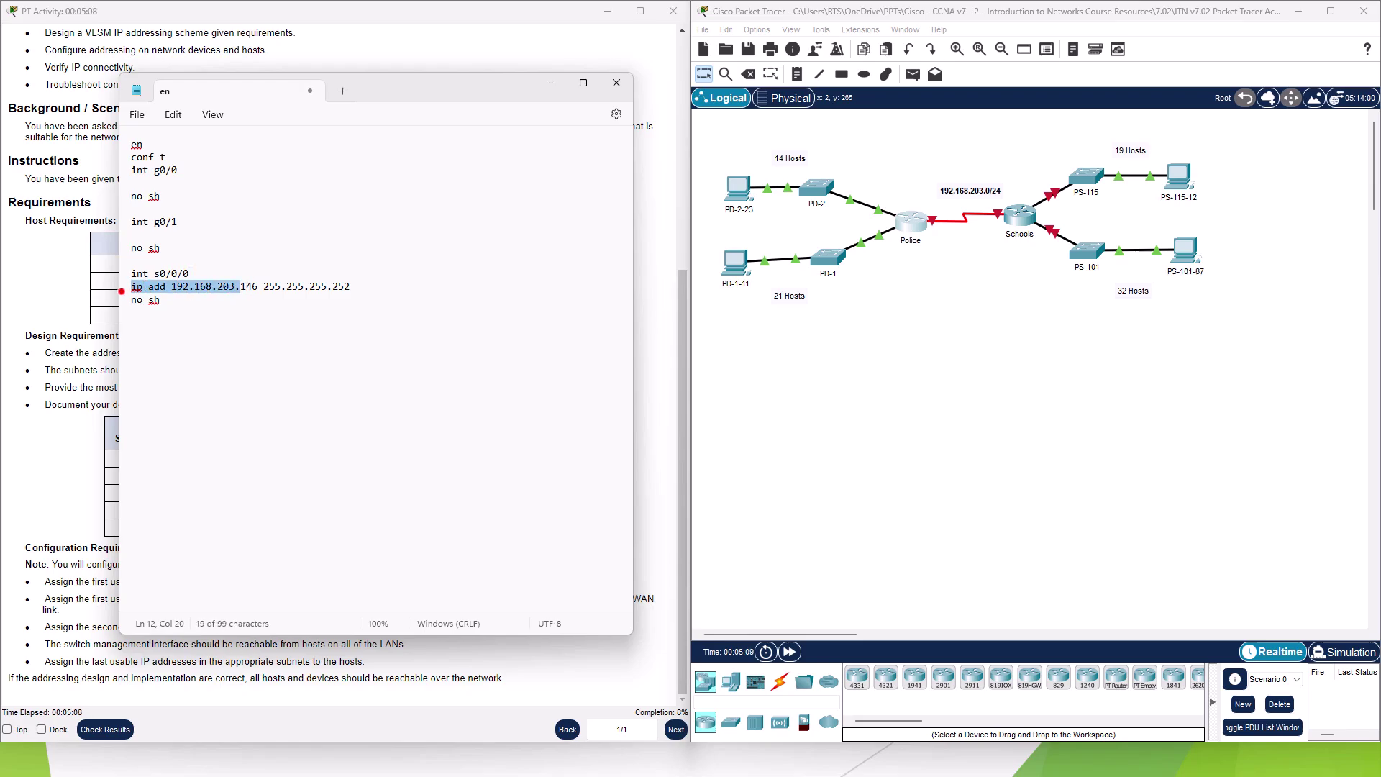
key("ctrl+c")
left_click(162, 234)
key("ctrl+v")
left_click(283, 182)
key("ctrl+v")
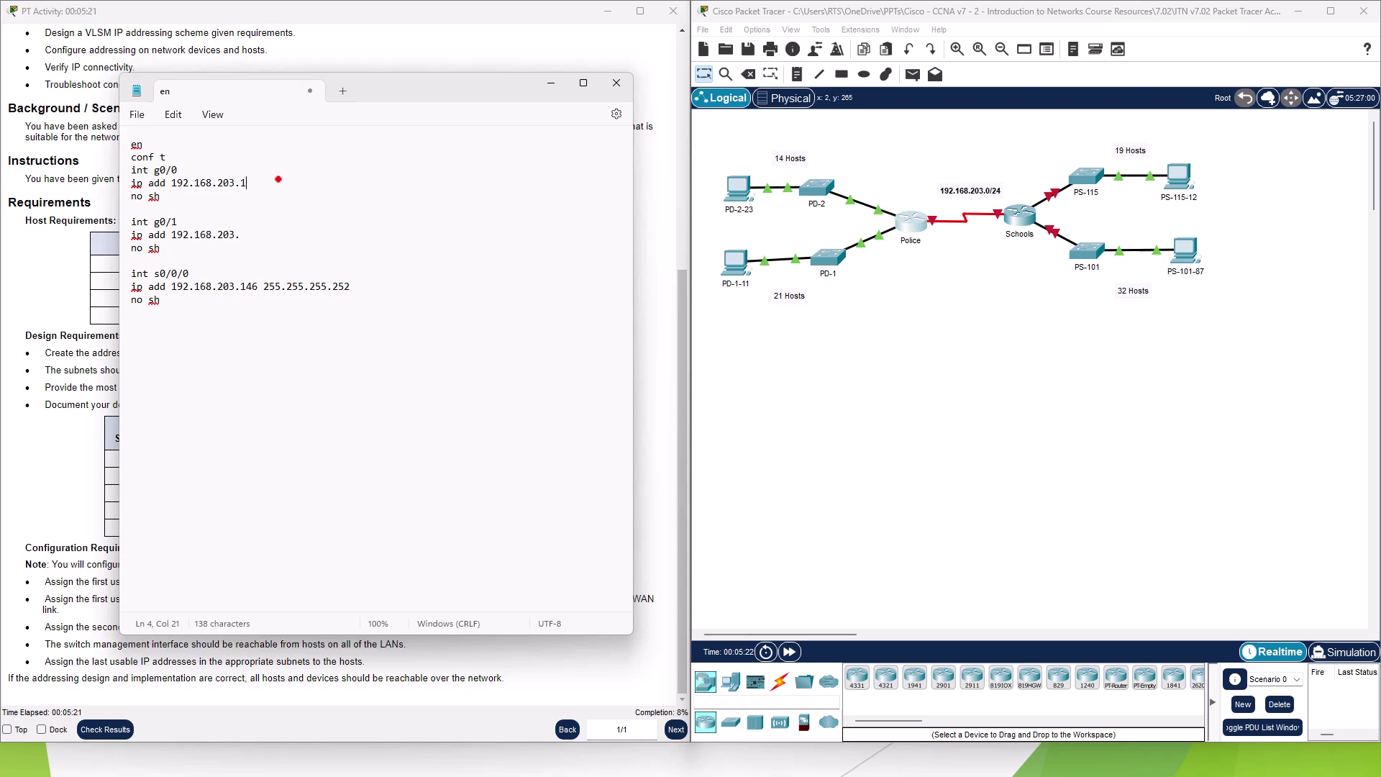
- Complete the script addresses as 192.168.203.1 255.255.255.192 for g0/0 and 192.168.203.97 255.255.255.224 for g0/1
type("55.255.255.192")
left_click(282, 231)
type("97 255.255.255.24")
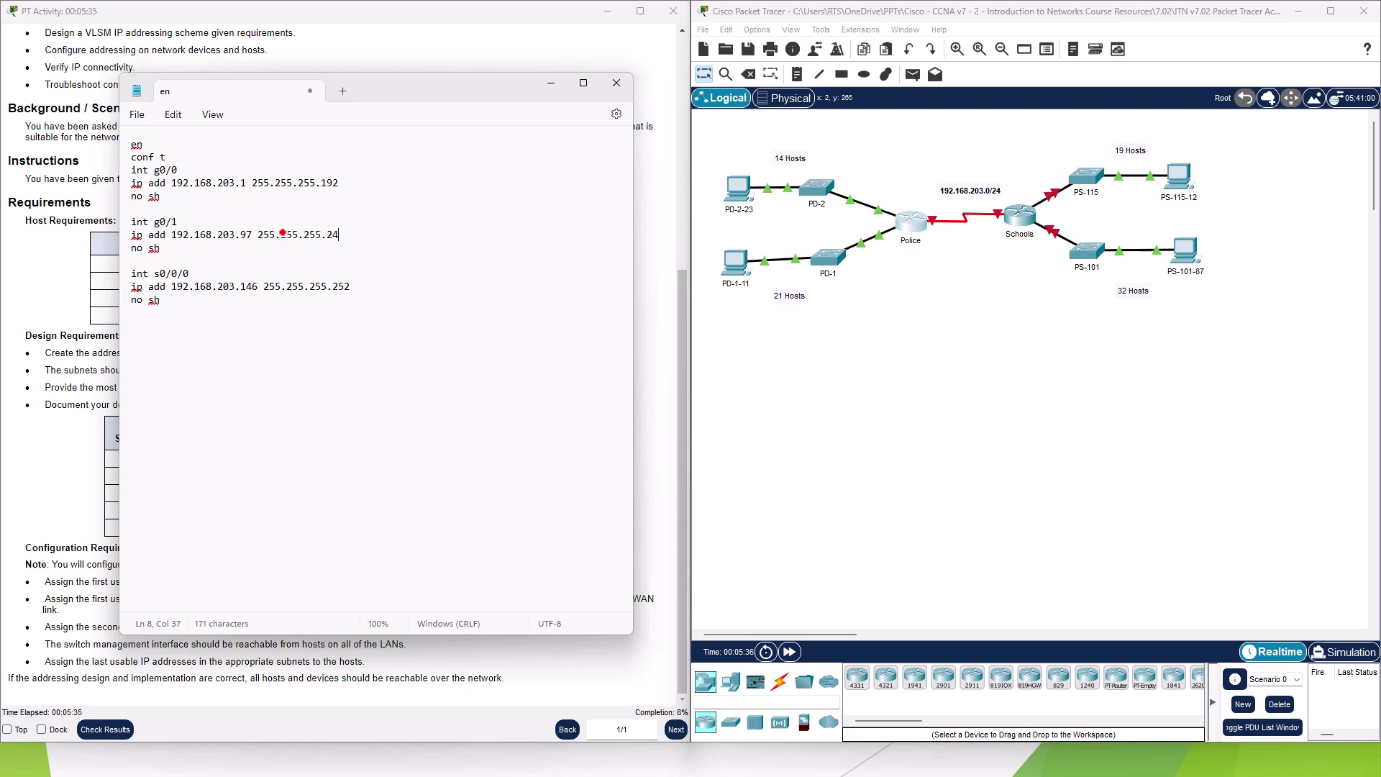
key("BackSpace")
type("24")
left_click_drag(0, 525, 0, 360)
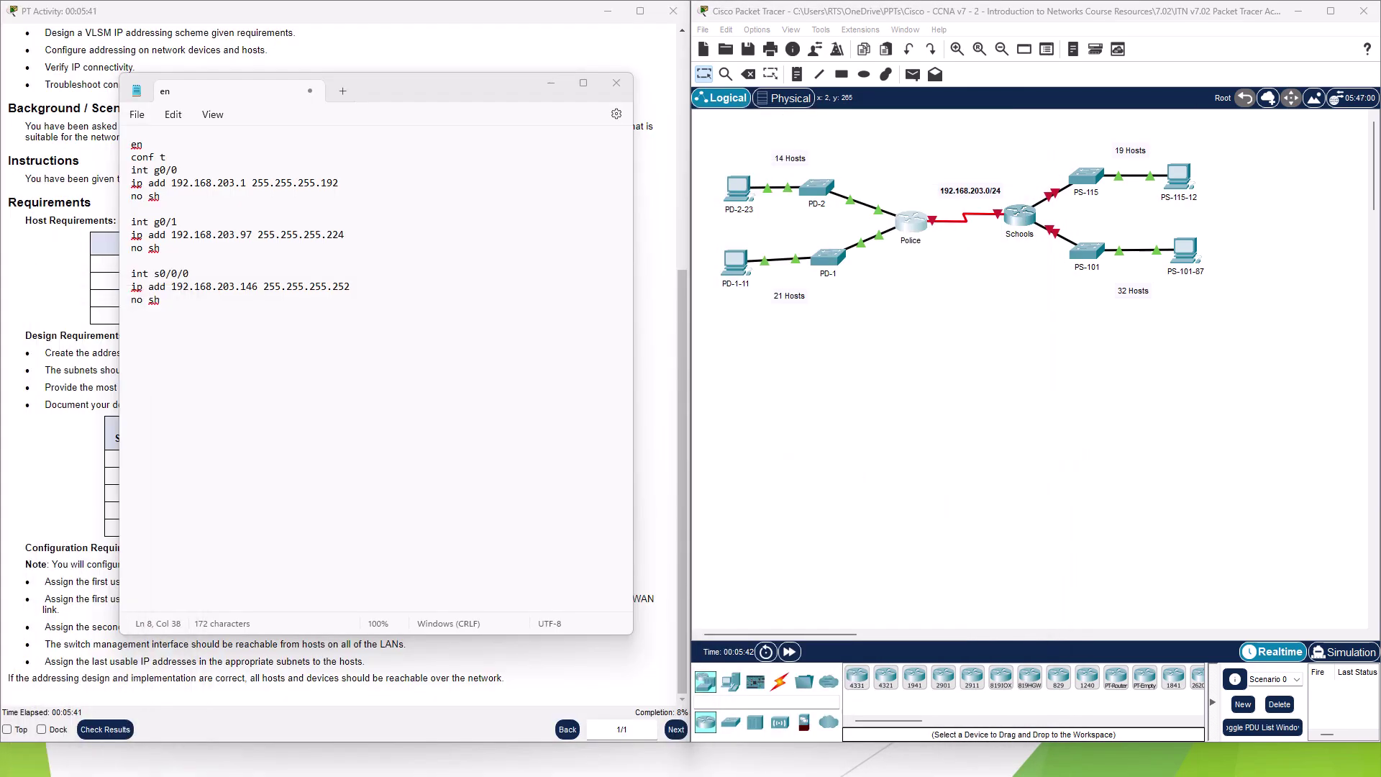
- Copy the whole script, paste it into the Schools router's command line to configure its interfaces, and close the router window
left_click_drag(403, 360, 70, 144)
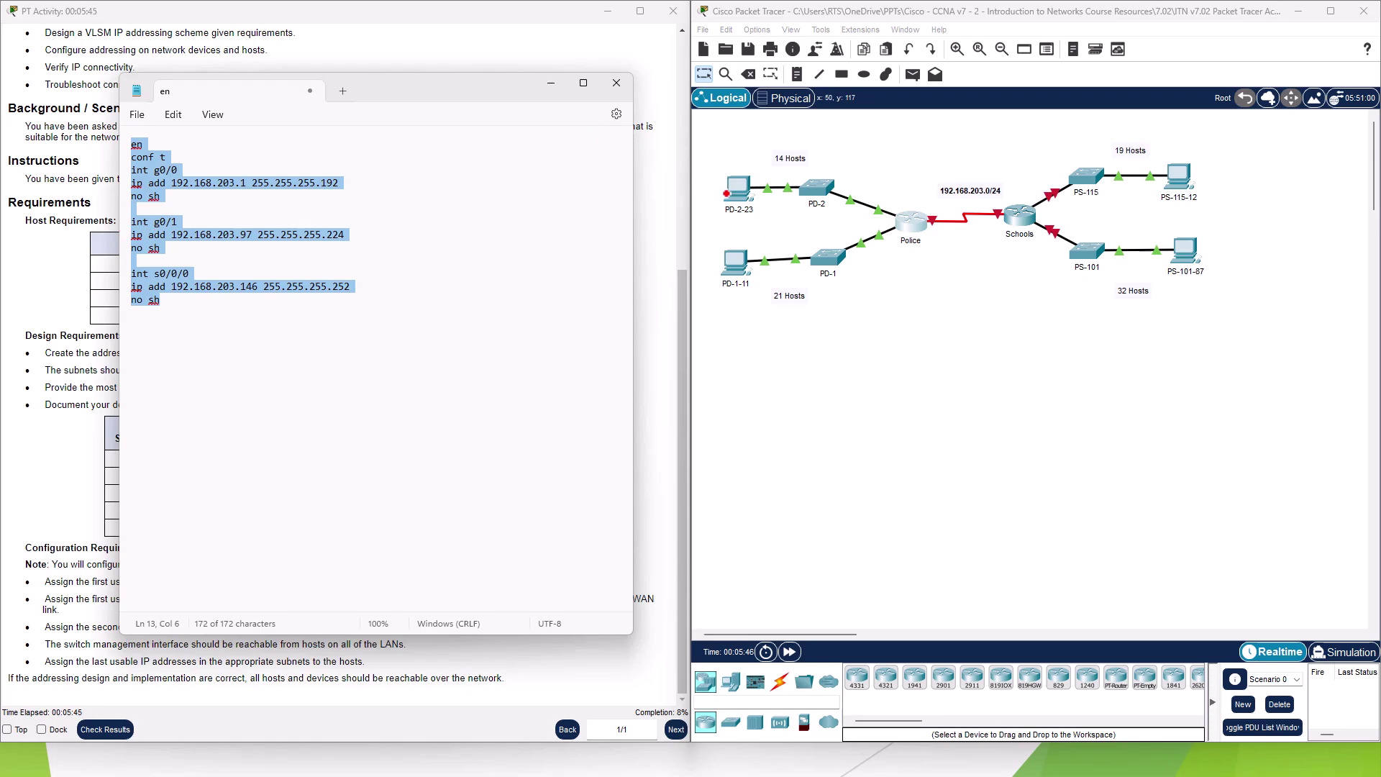
left_click(1030, 215)
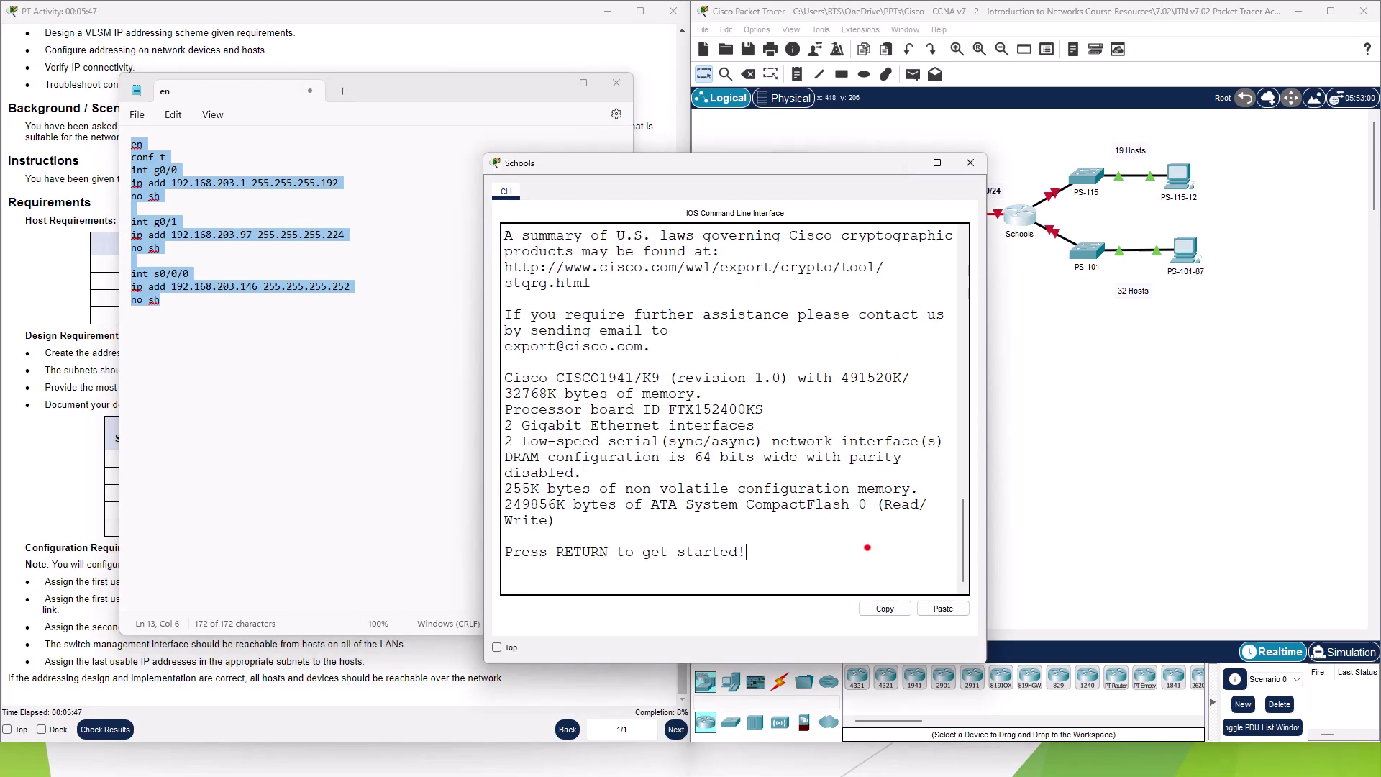
key("Return")
key("Return")
key("Return")
key("Return")
left_click(943, 609)
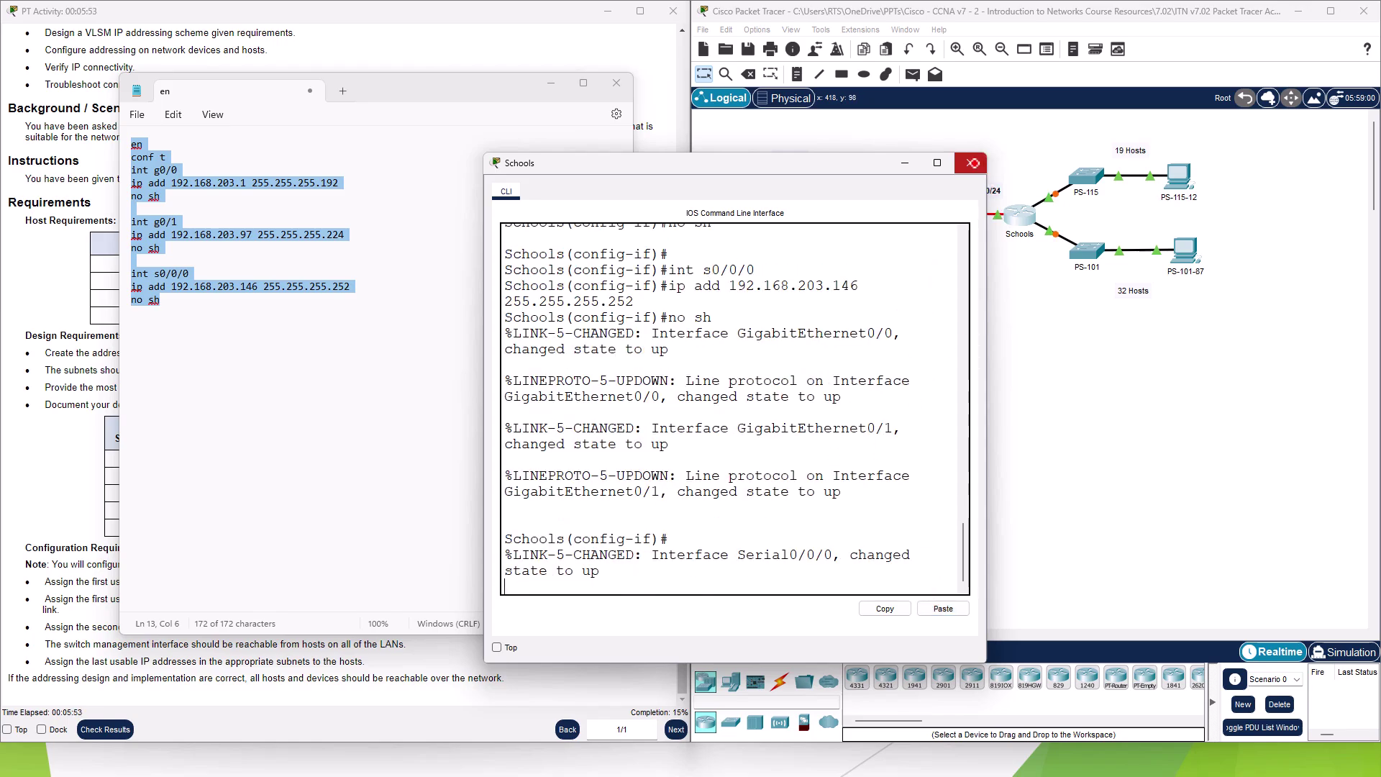
left_click(973, 164)
- Start a second Notepad document for the switch script with the commands en and conf t
left_click(333, 299)
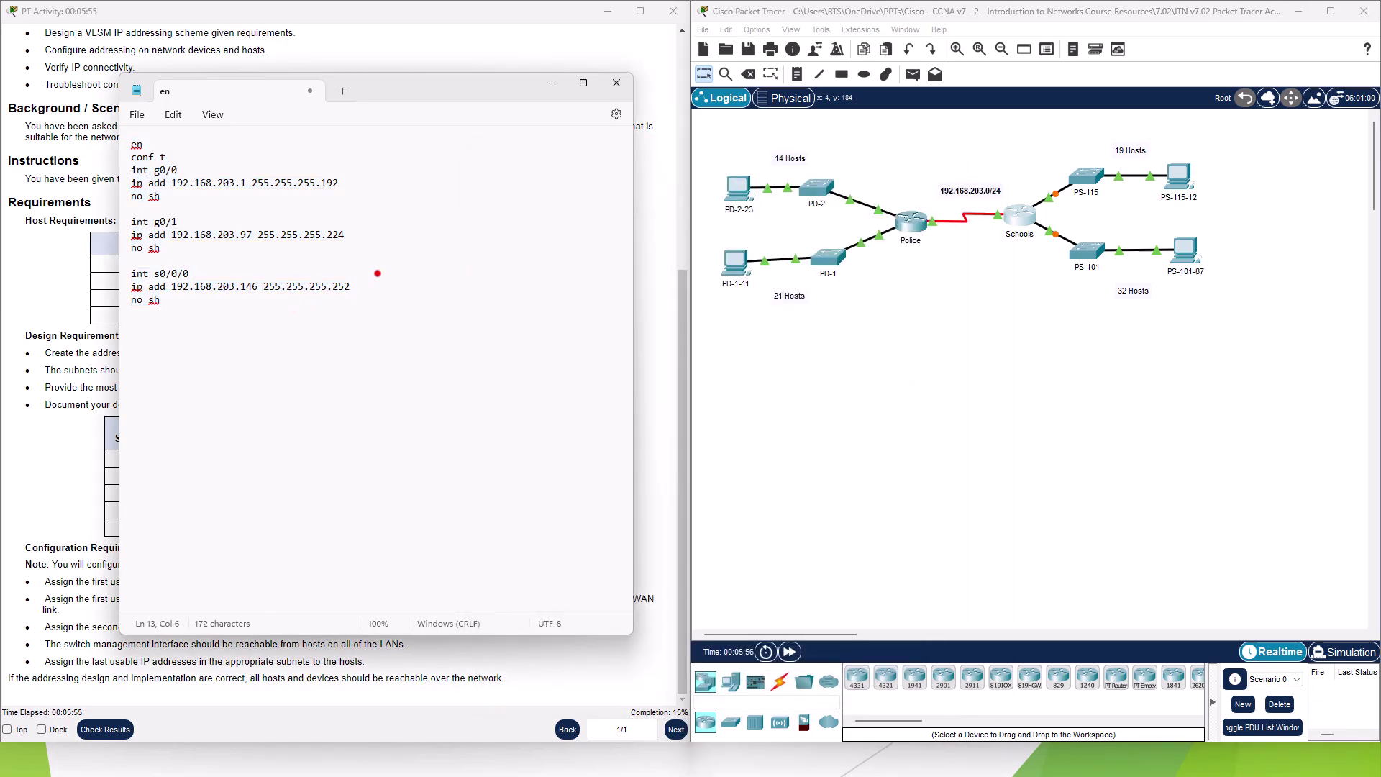
left_click(343, 90)
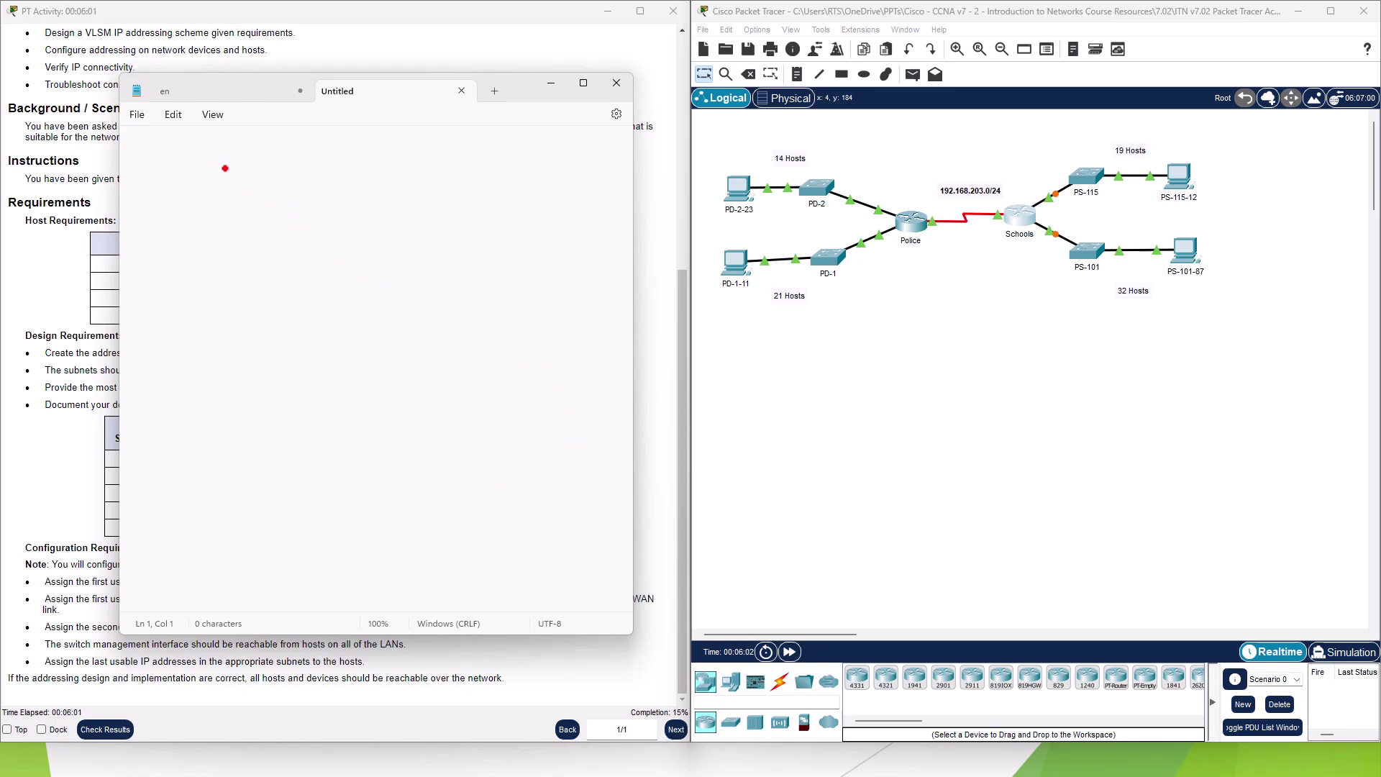
type("en")
key("BackSpace")
key("BackSpace")
type("en")
key("Return")
type("conf ")
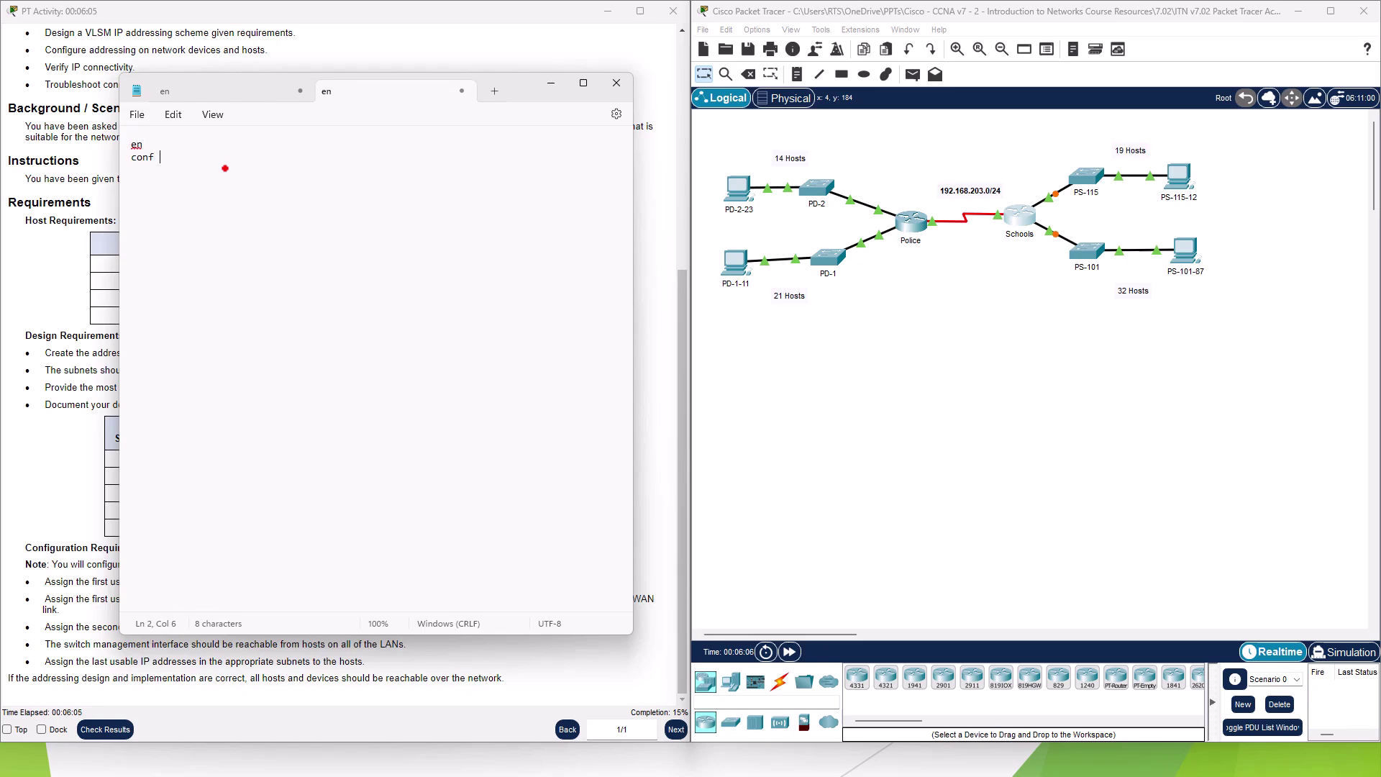
type("t")
key("Return")
key("Return")
- Add int vlan 1 and ip add 192.168.203.2 255.255.255.192 to the switch script
type("int")
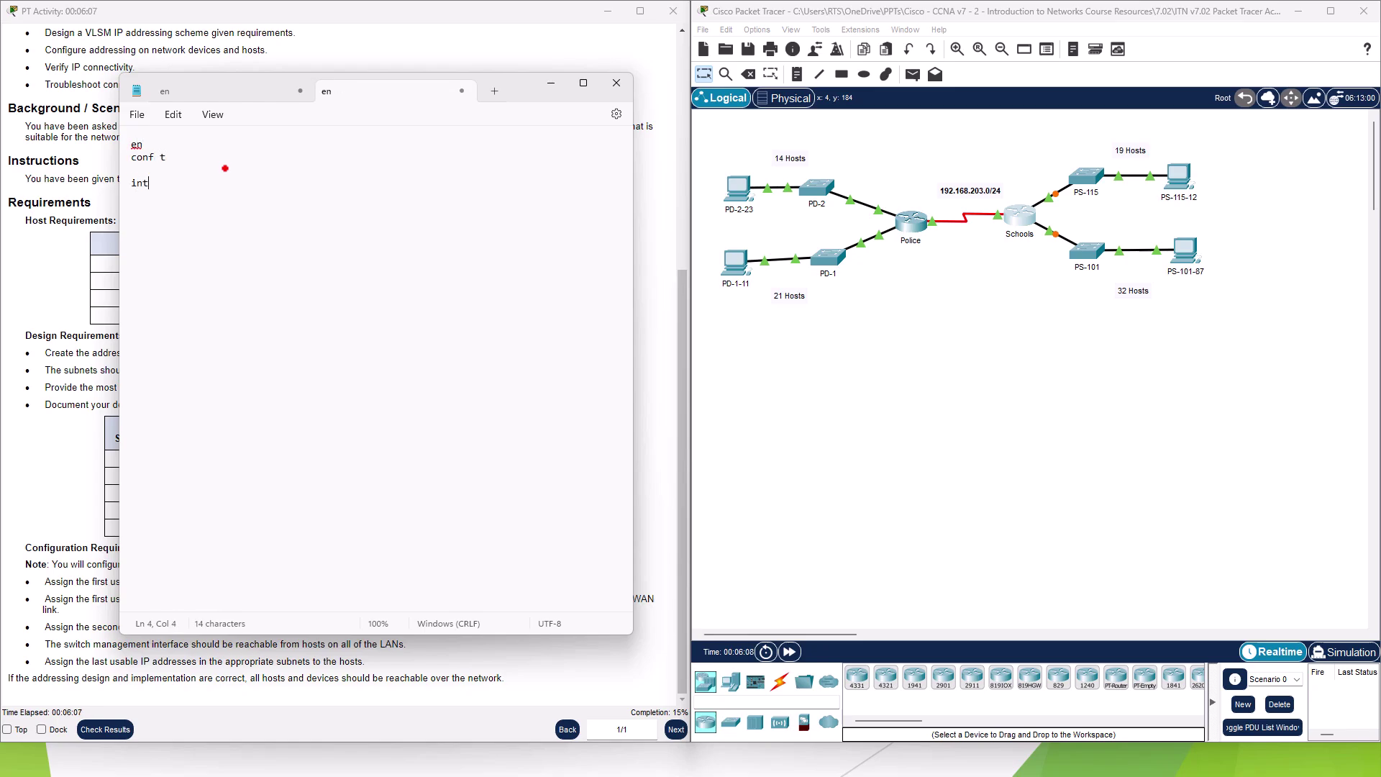
type(" vlan 1")
key("Return")
type("ip add 192.86")
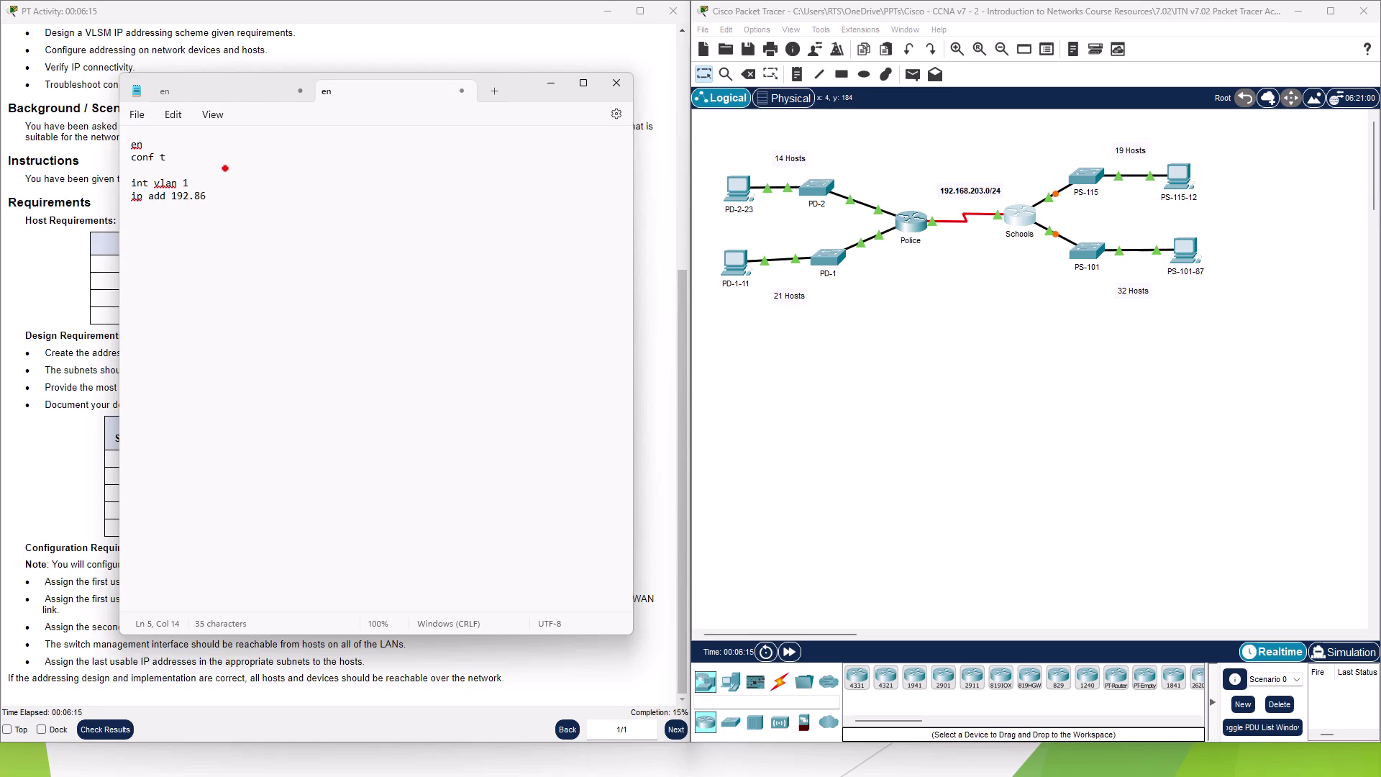
key("BackSpace")
key("BackSpace")
type("168.203")
type(".")
type("2")
type(" 2552")
type(".255.255")
type(".192")
- Remove the blank line after conf t, head the switch script with #PS-101, and end it with no sh
left_click(185, 164)
key("Delete")
key("ctrl+Home")
key("Return")
key("Return")
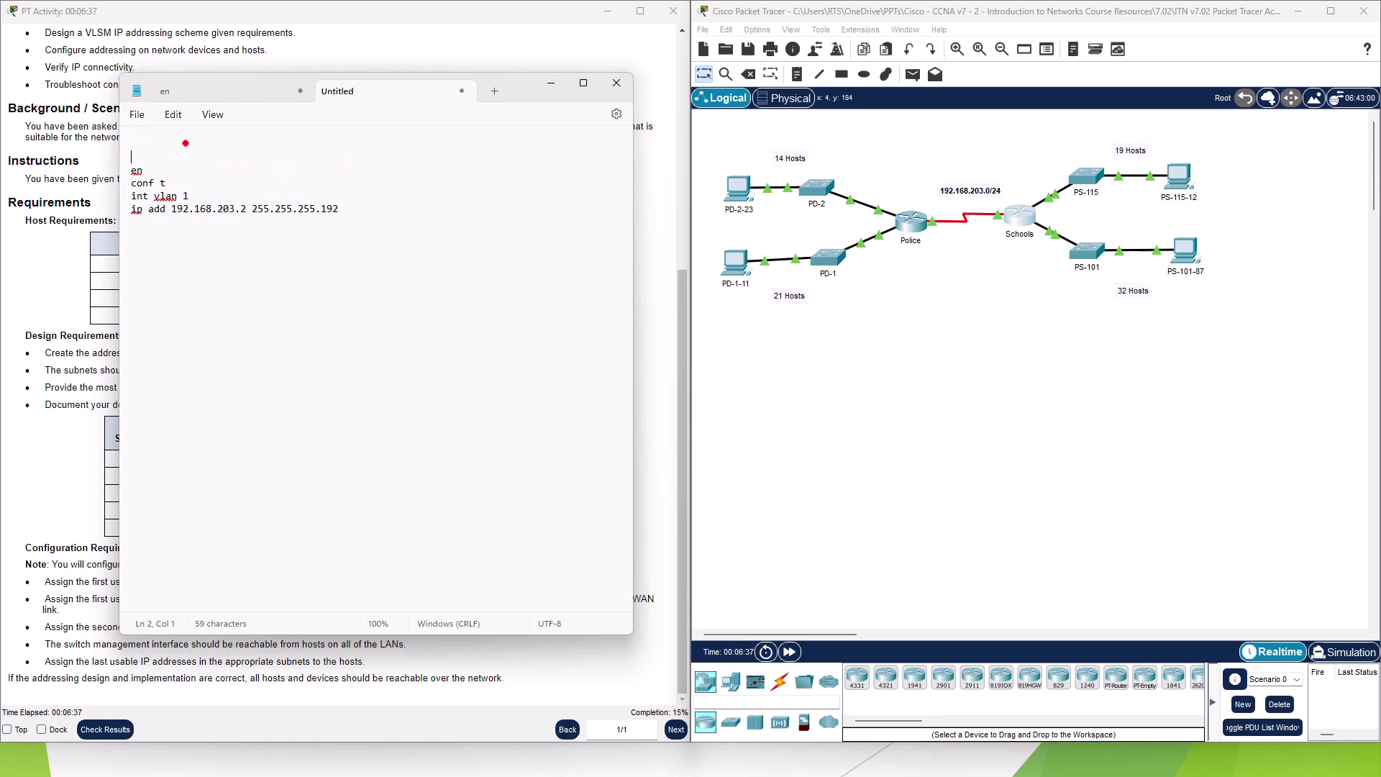
type("#PS-101")
left_click(396, 208)
type("no sh")
- Copy the complete PS-101 block and paste three spaced duplicates of it below the original
left_click_drag(209, 241, 115, 156)
key("ctrl+c")
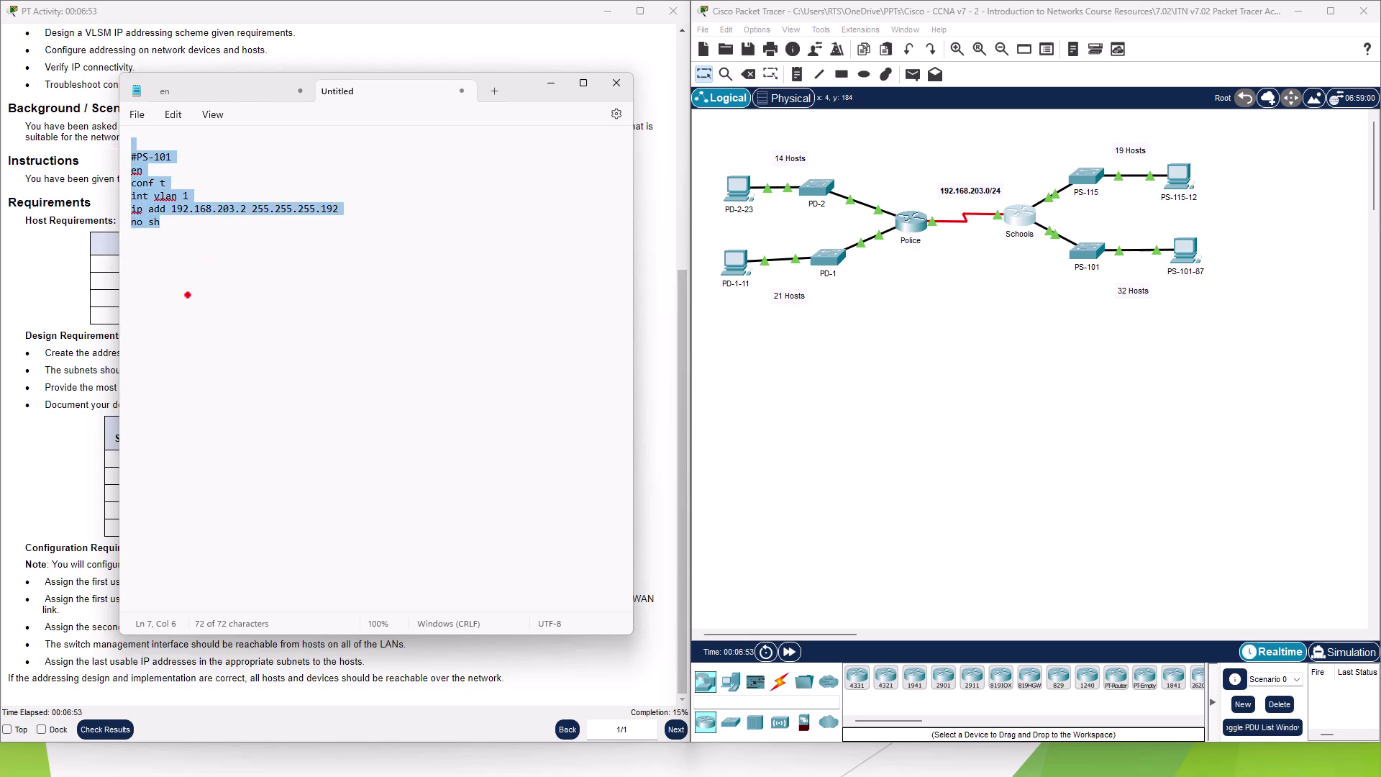
left_click(301, 295)
key("Return")
key("Return")
key("Return")
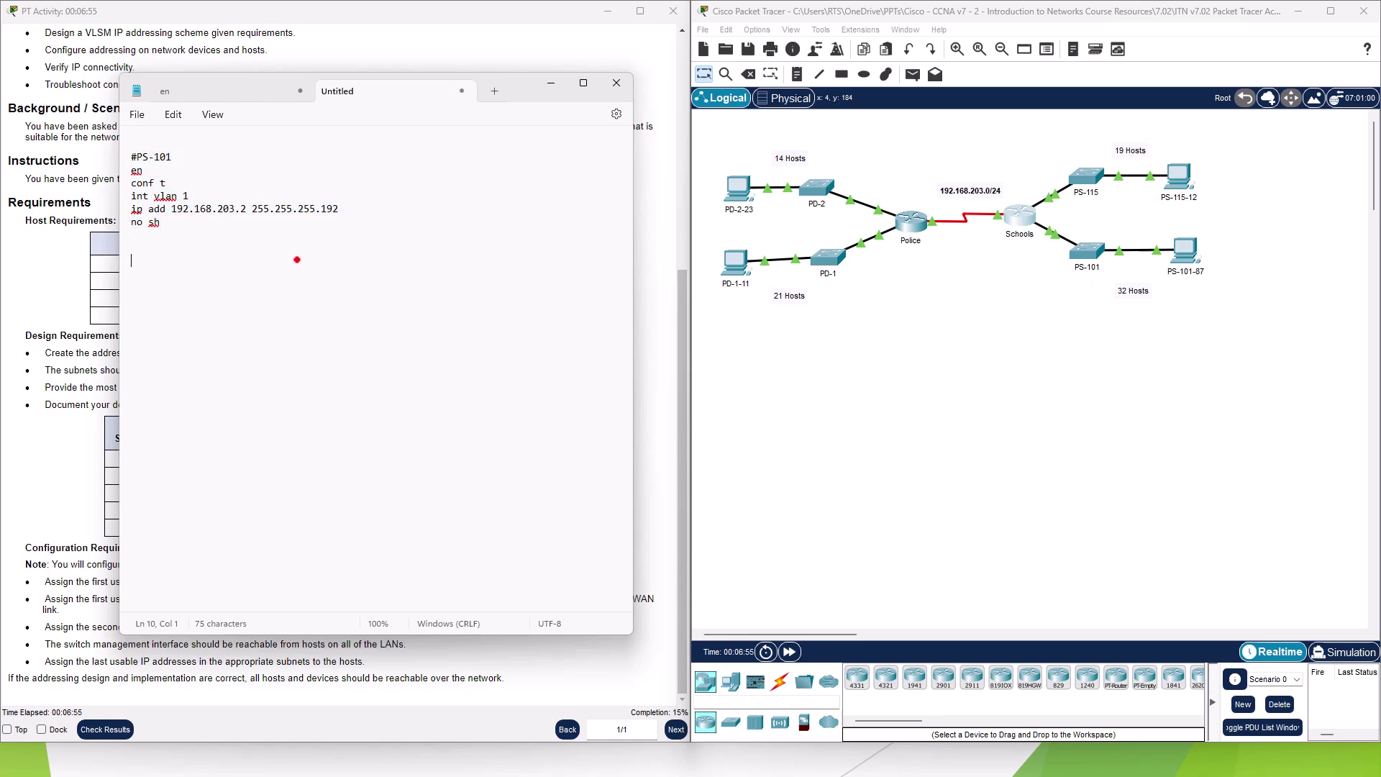
key("ctrl+v")
key("Return")
key("ctrl+v")
key("Return")
key("Return")
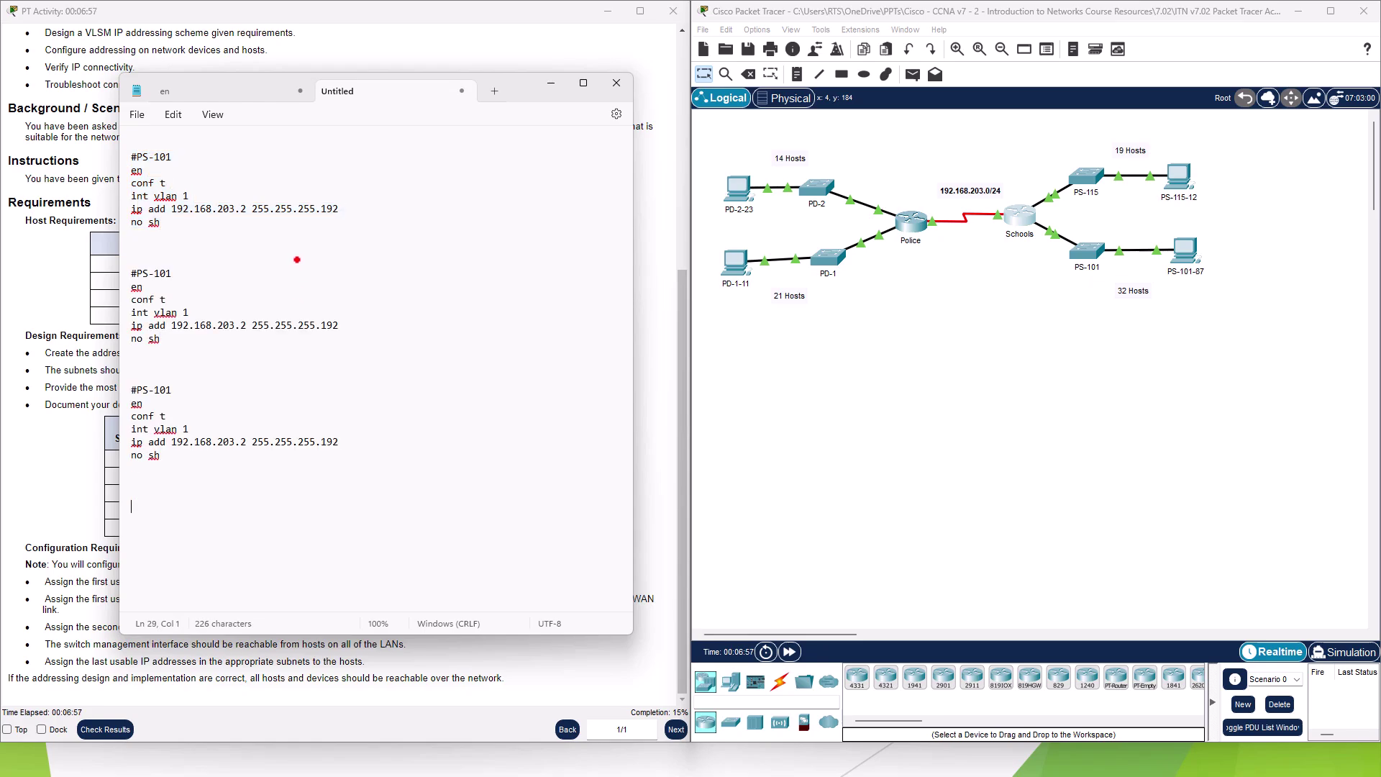
key("ctrl+v")
- Relabel the second block #PS-115 and the third block #PD-1
left_click(193, 272)
key("BackSpace")
key("BackSpace")
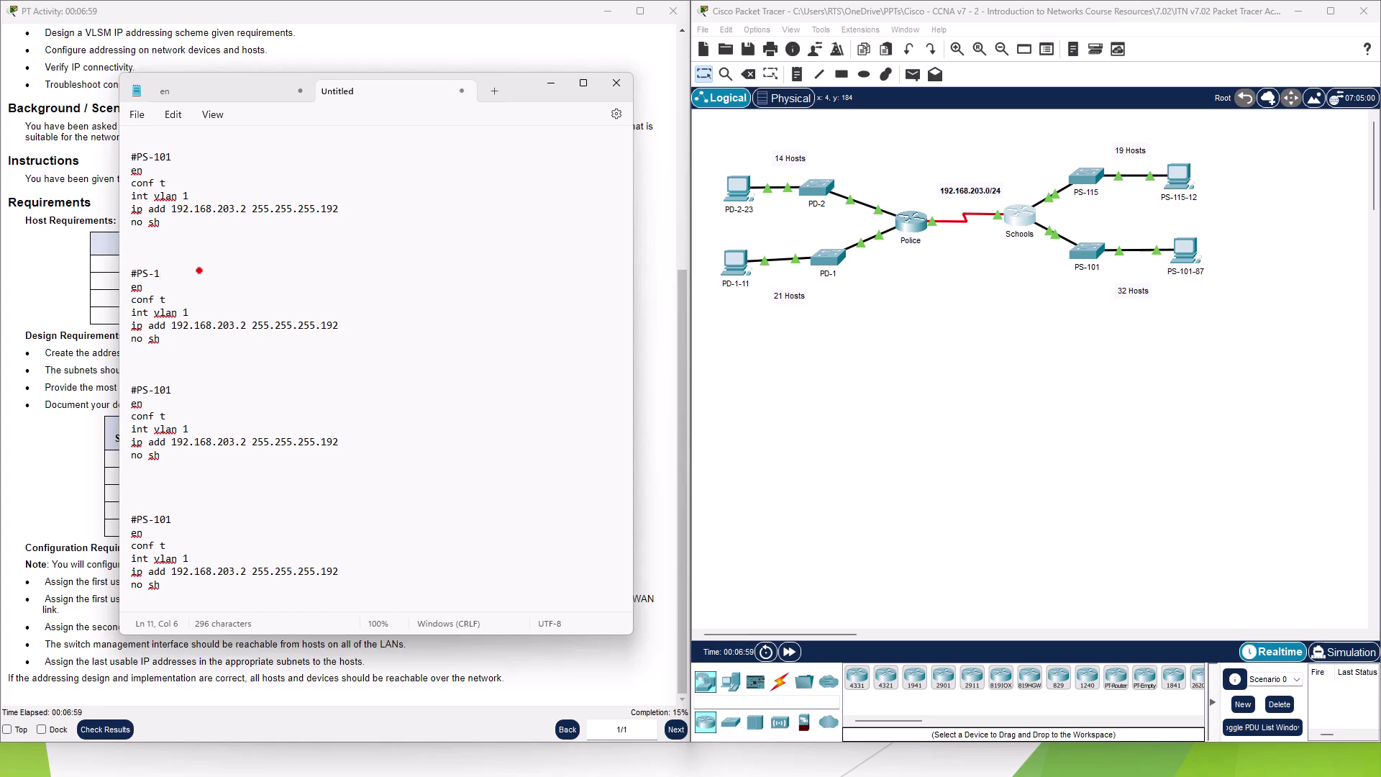
type("15")
left_click(186, 388)
key("BackSpace")
key("BackSpace")
key("BackSpace")
key("BackSpace")
key("BackSpace")
type("D-1")
- Relabel the fourth block #PD-2
left_click(188, 517)
key("BackSpace")
key("BackSpace")
key("BackSpace")
key("BackSpace")
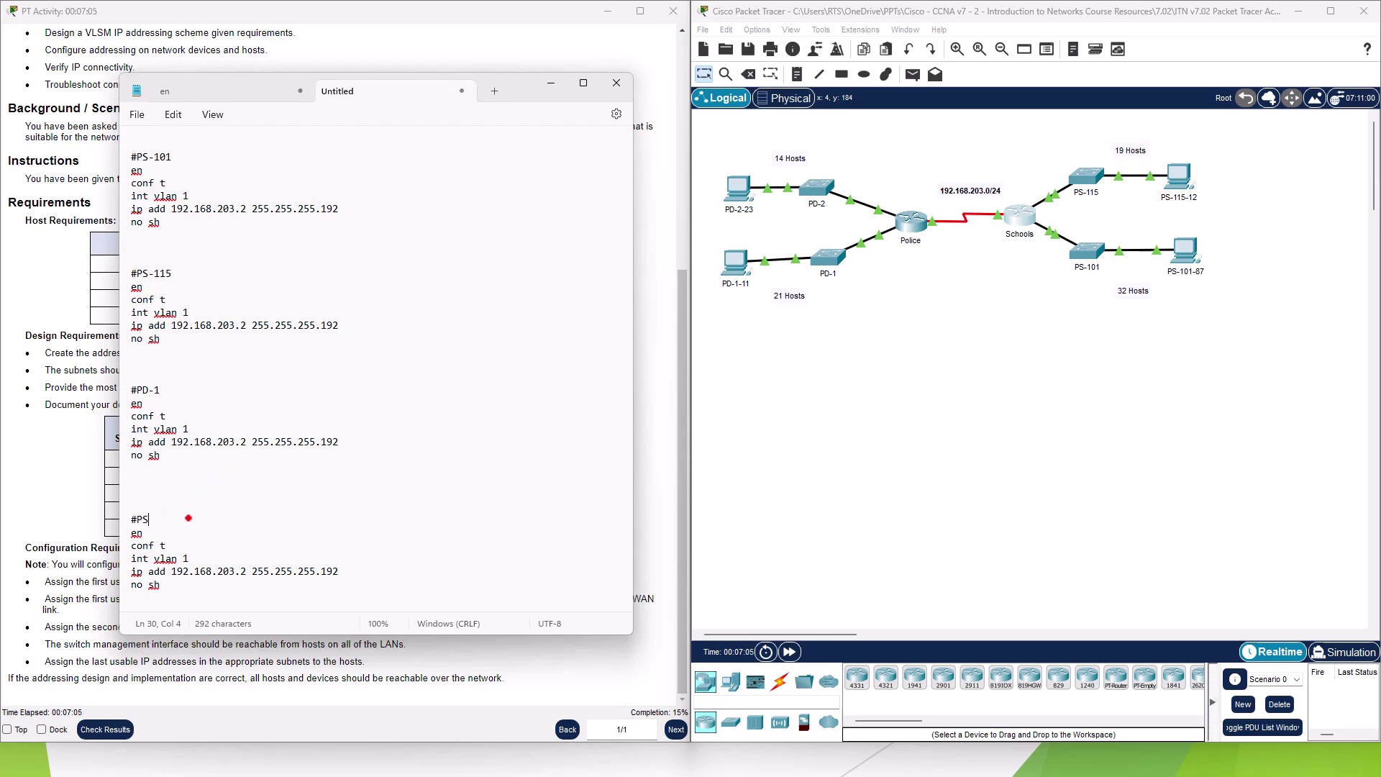
key("BackSpace")
type("D-2")
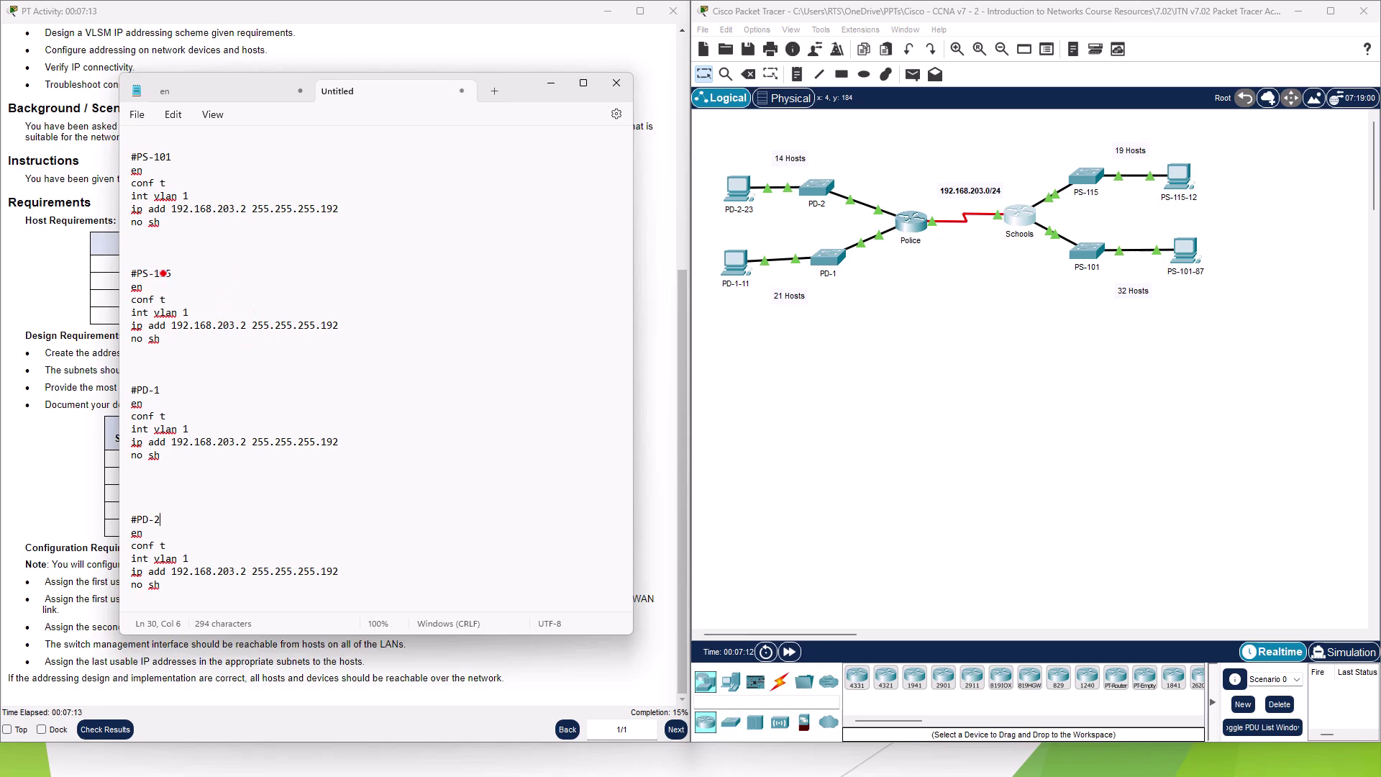
- Set the VLAN 1 address in the PS-115 block to 192.168.203.98 with mask 255.255.255.224
left_click(246, 326)
key("BackSpace")
type("98")
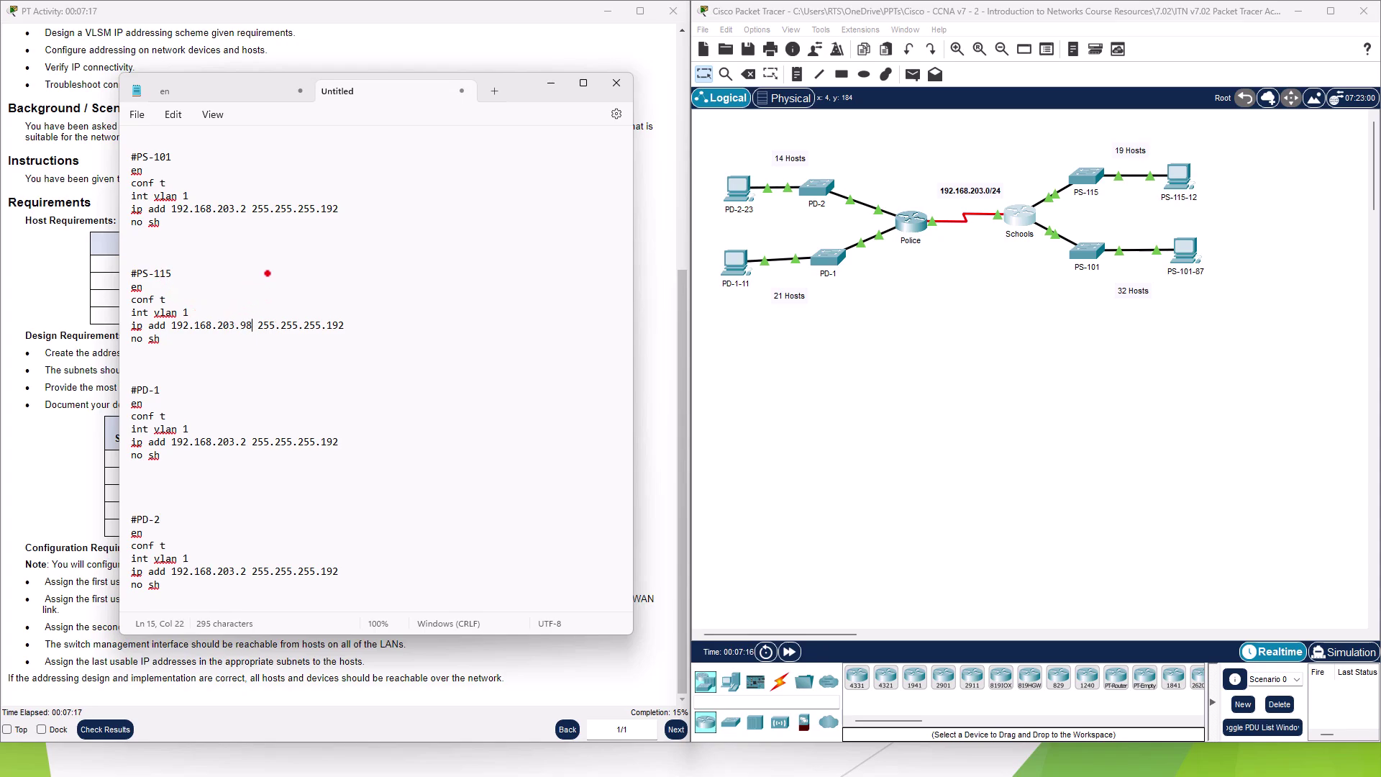
key("End")
key("BackSpace")
type("224")
- Set the VLAN 1 address in the PD-1 block to 192.168.203.66 with mask 255.255.255.224
left_click(245, 441)
key("BackSpace")
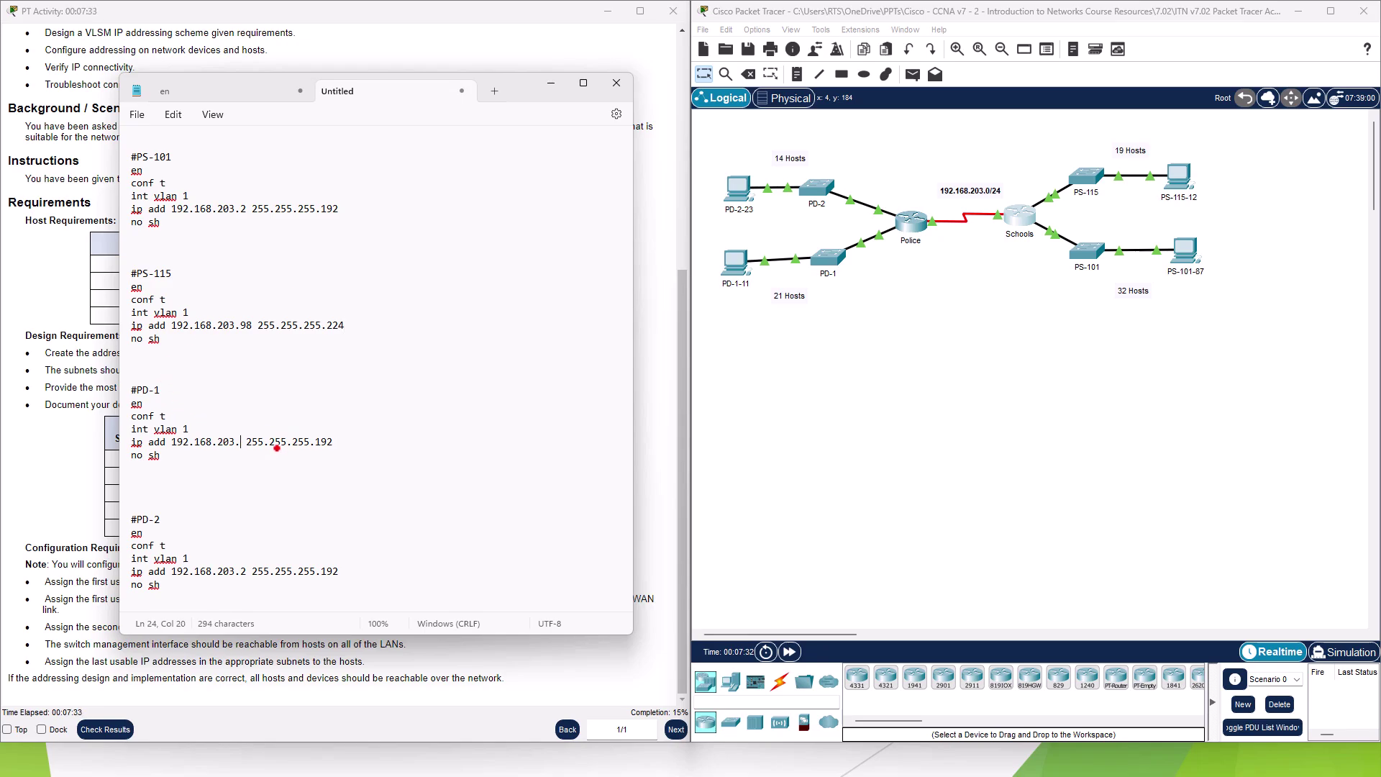
type("66")
left_click(361, 441)
type("2")
- Set the VLAN 1 address in the PD-2 block to 192.168.203.130 with mask 255.255.255.240
left_click(370, 570)
key("BackSpace")
key("BackSpace")
key("BackSpace")
type("22")
key("BackSpace")
type("40")
left_click(241, 571)
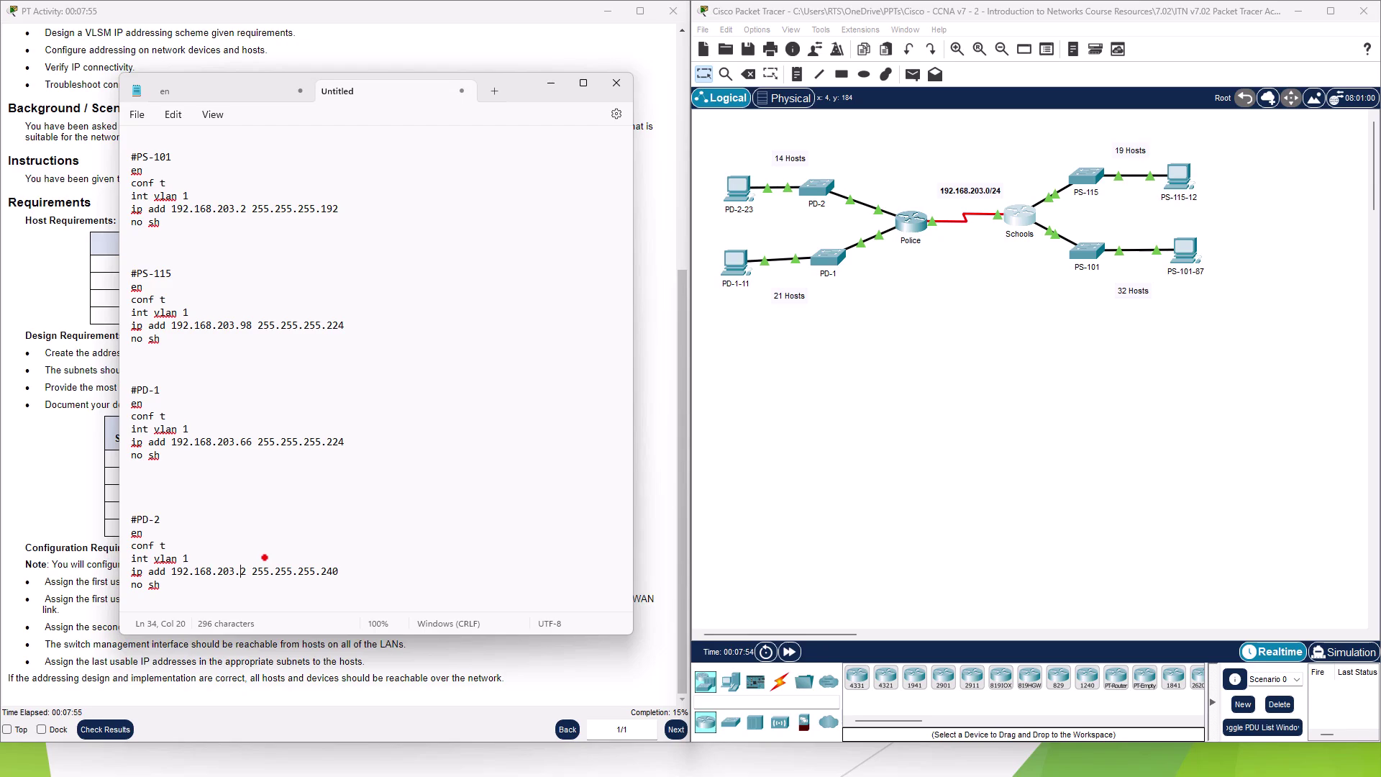
key("Delete")
type("130")
- Compare the four switch blocks with the handwritten addressing table in Snipping Tool, and put the table away
left_click_drag(0, 320, 714, 140)
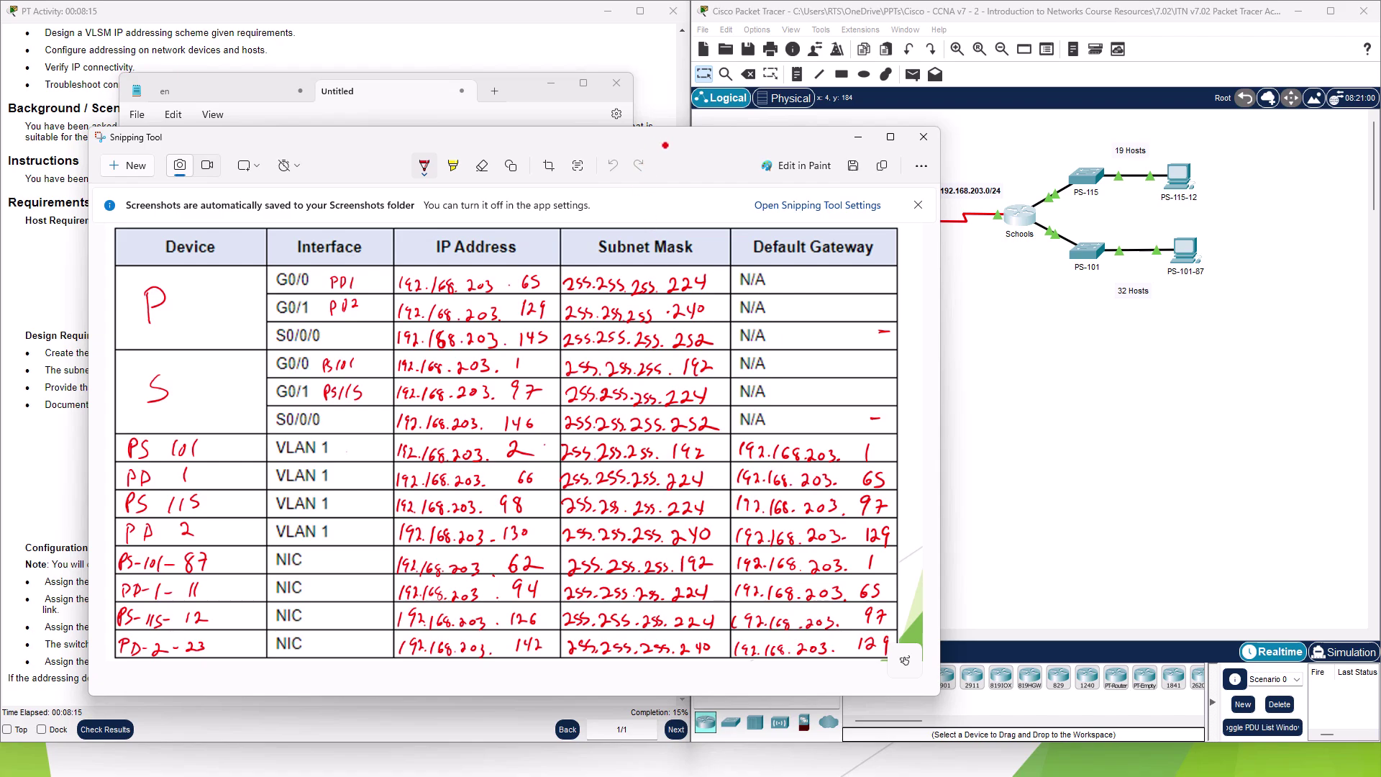
left_click_drag(668, 144, 1019, 121)
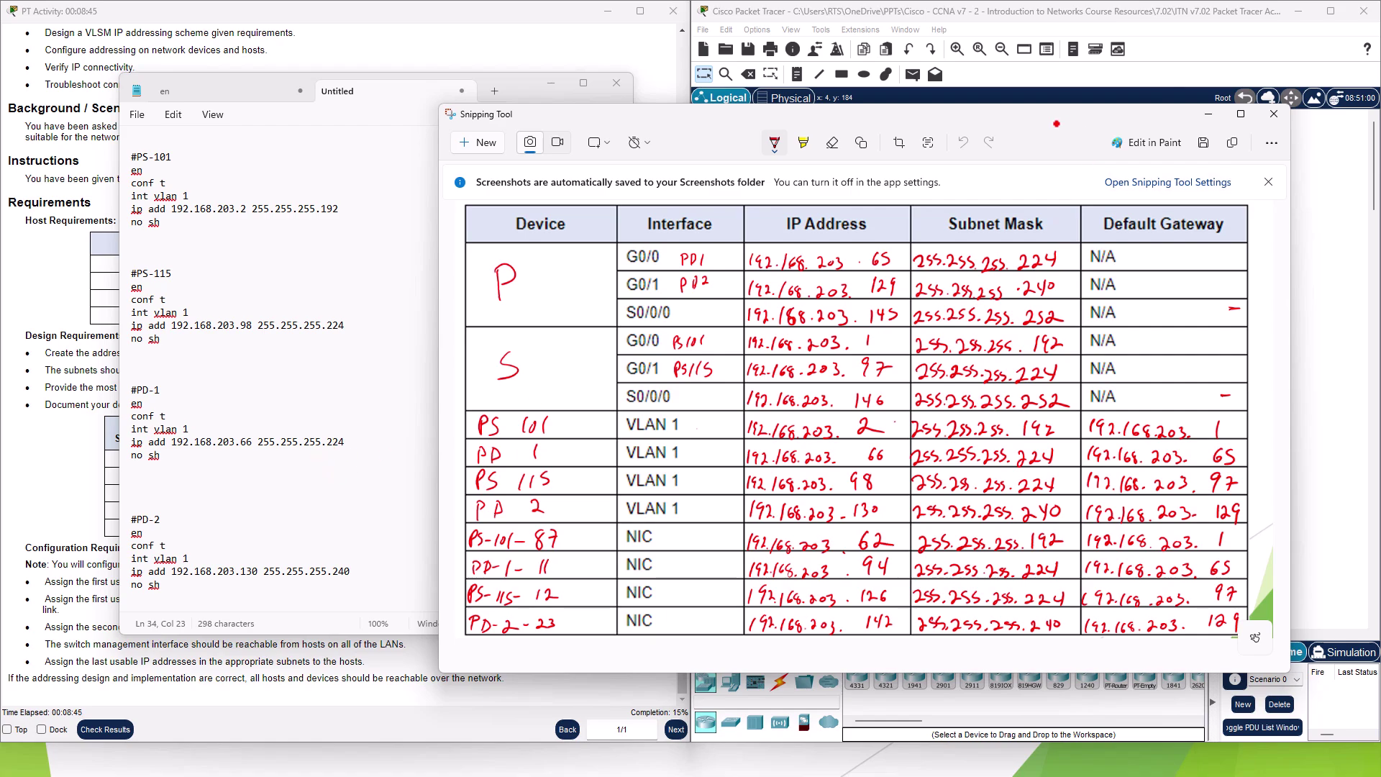
left_click(1208, 114)
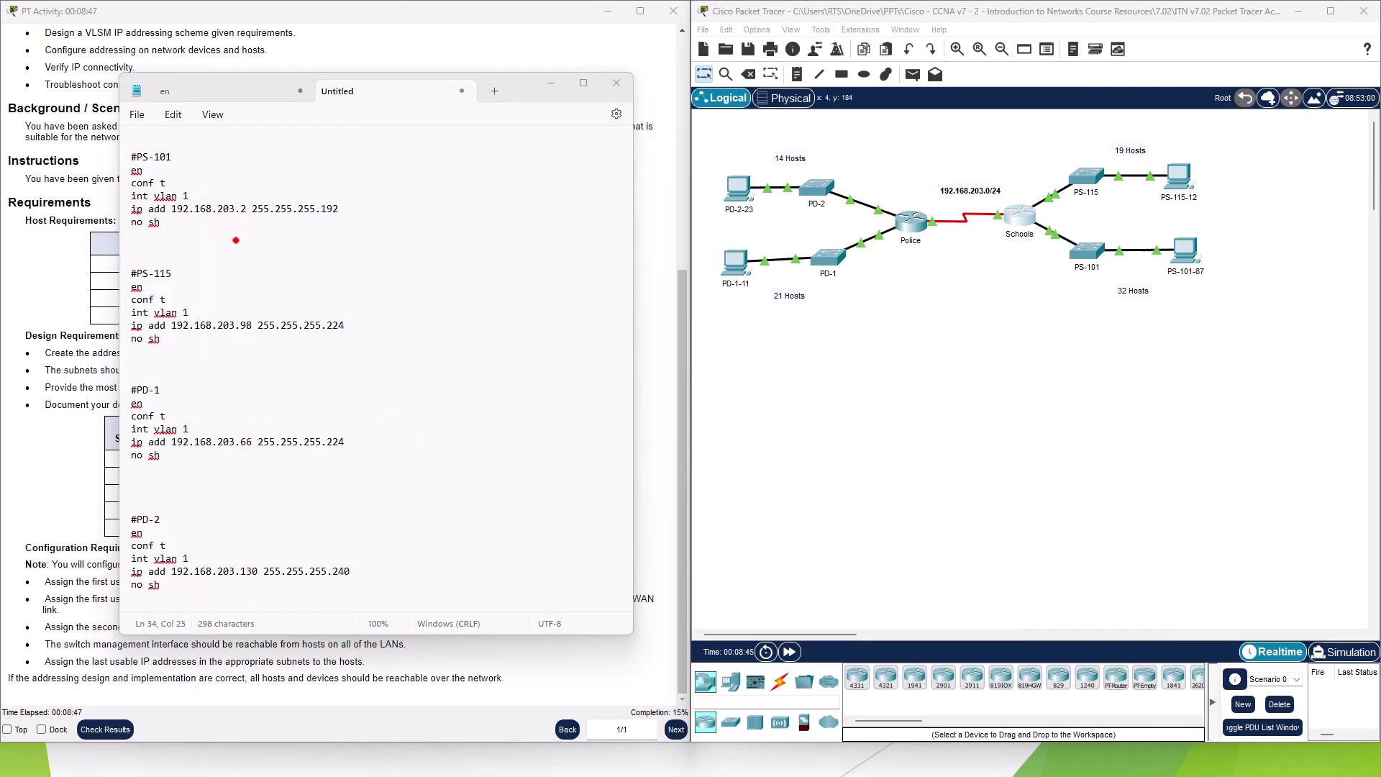
- Run the prepared PS-101 commands on switch PS-101, giving VLAN 1 address 192.168.203.2 with mask 255.255.255.192 and enabling it
left_click_drag(187, 236, 121, 160)
left_click(1079, 260)
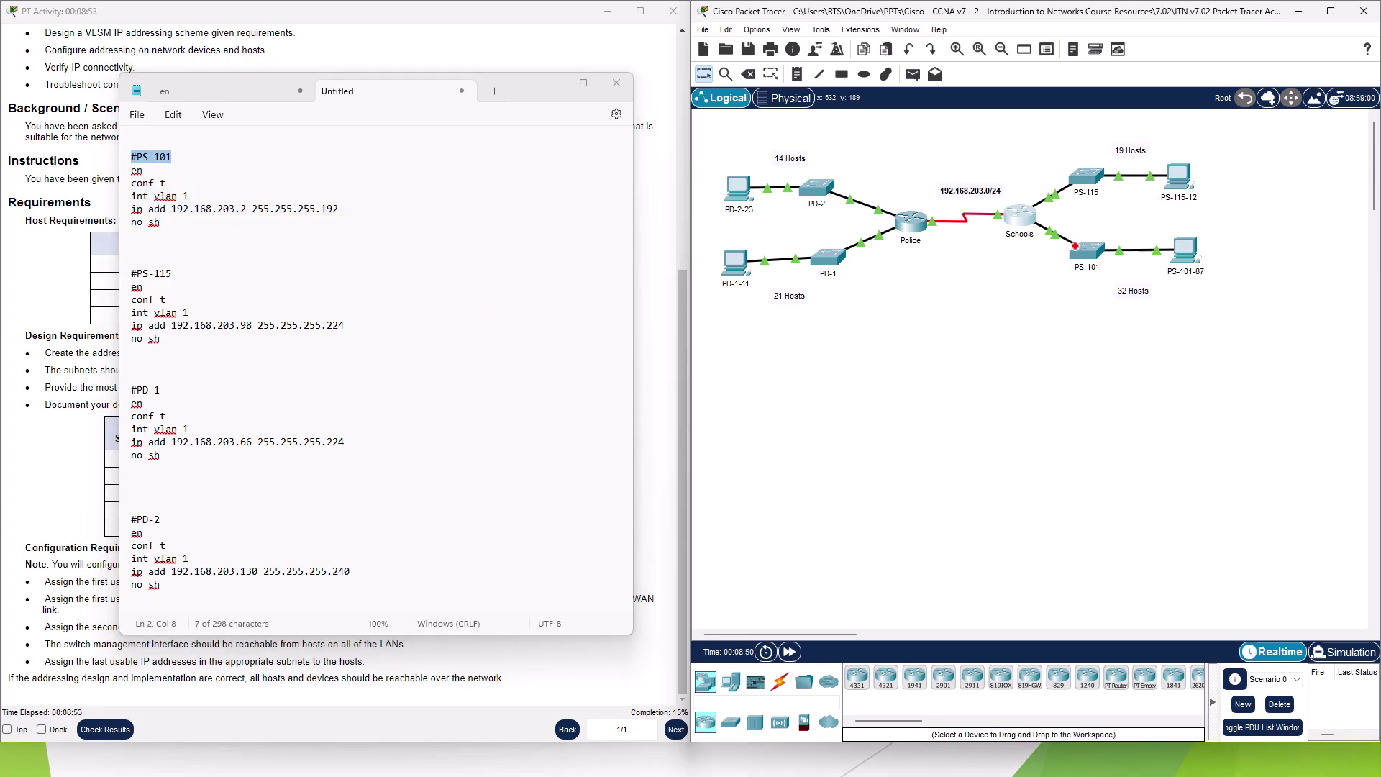
key("Return")
key("Return")
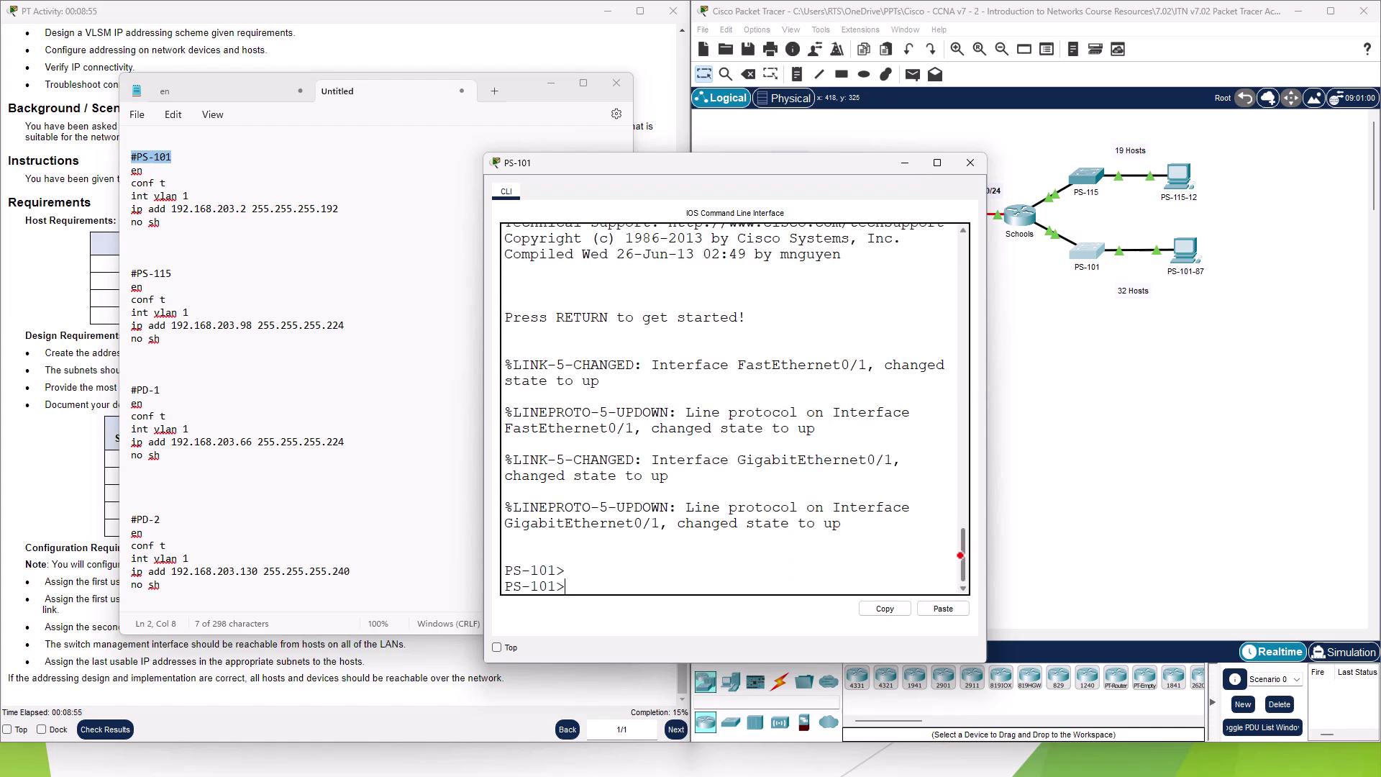
left_click(939, 609)
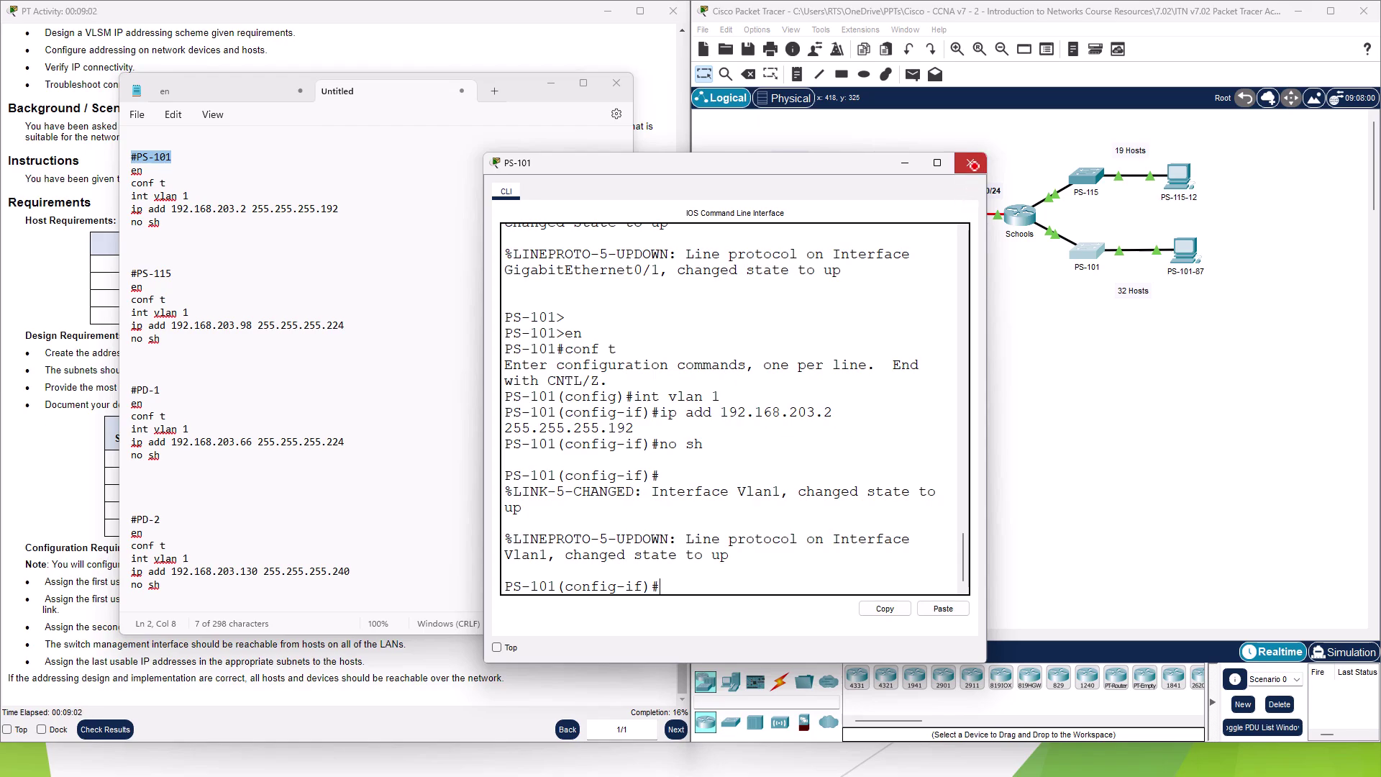
left_click(972, 165)
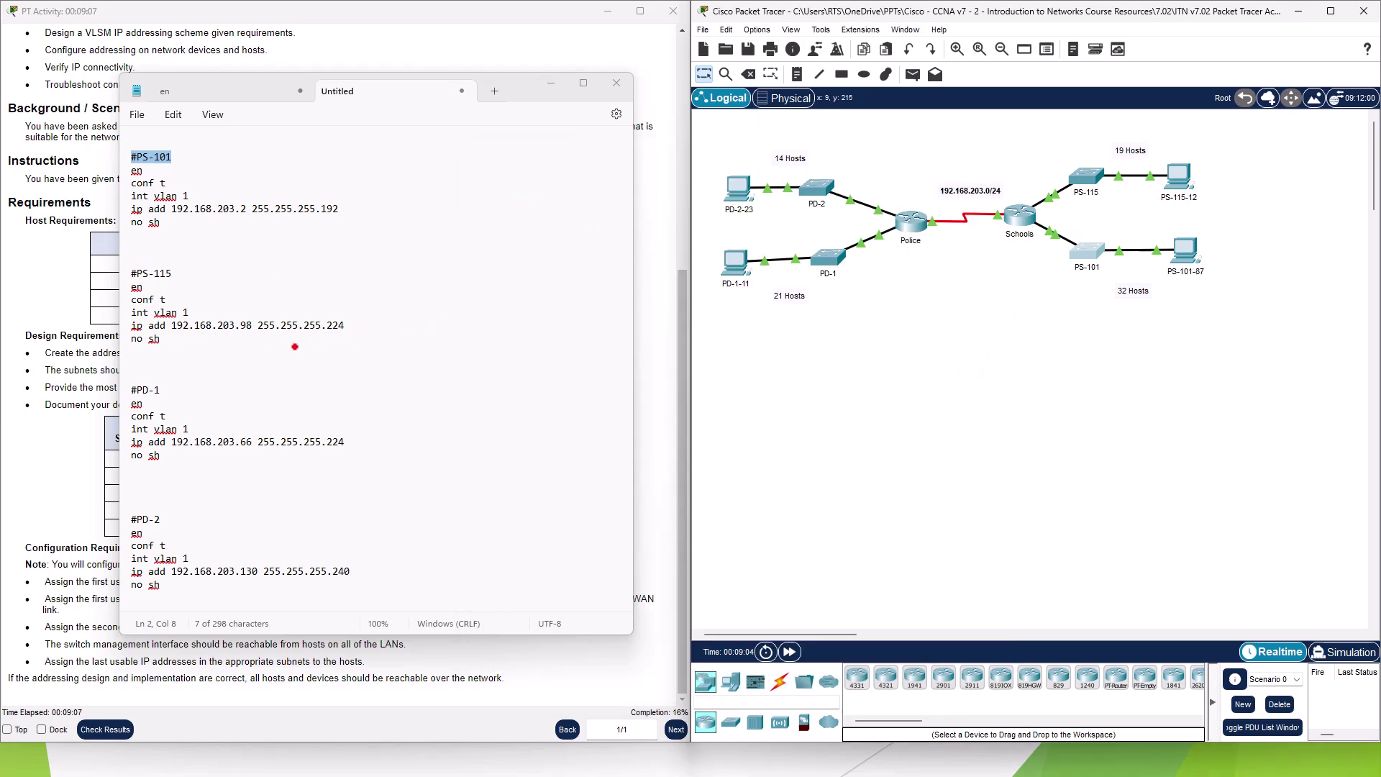
- Copy the PS-115 script to switch PS-115 and run it, giving VLAN 1 address 192.168.203.98 with mask 255.255.255.224 and enabling it
left_click_drag(294, 346, 128, 287)
key("ctrl+c")
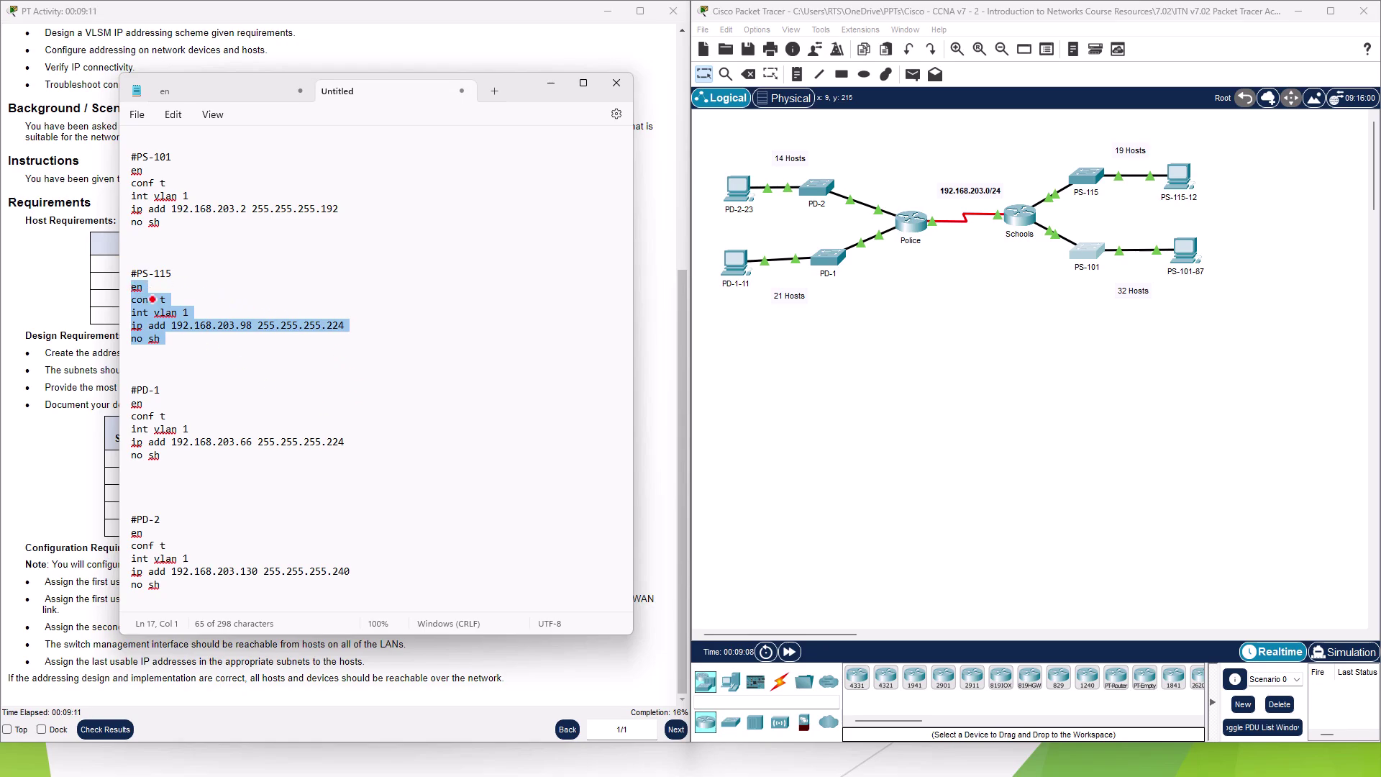
left_click(1090, 175)
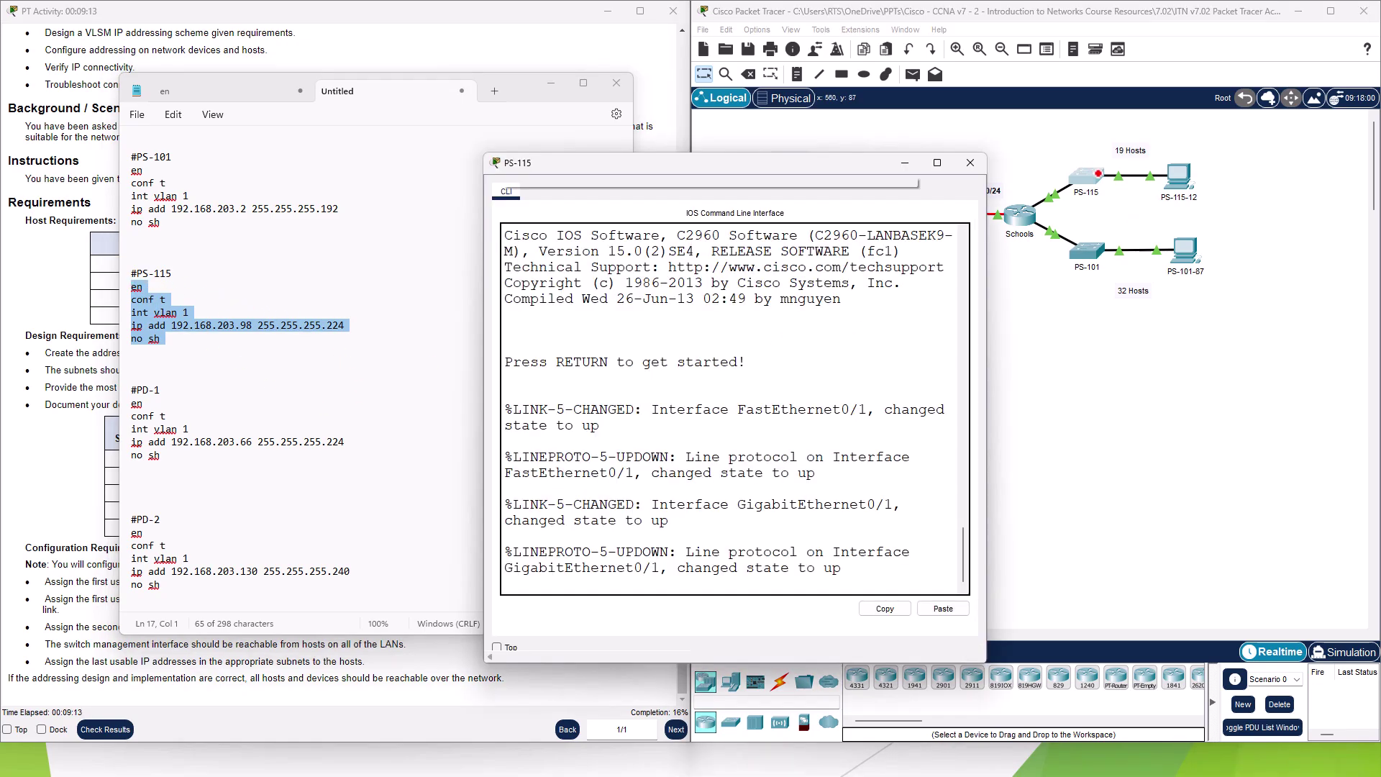
key("Return")
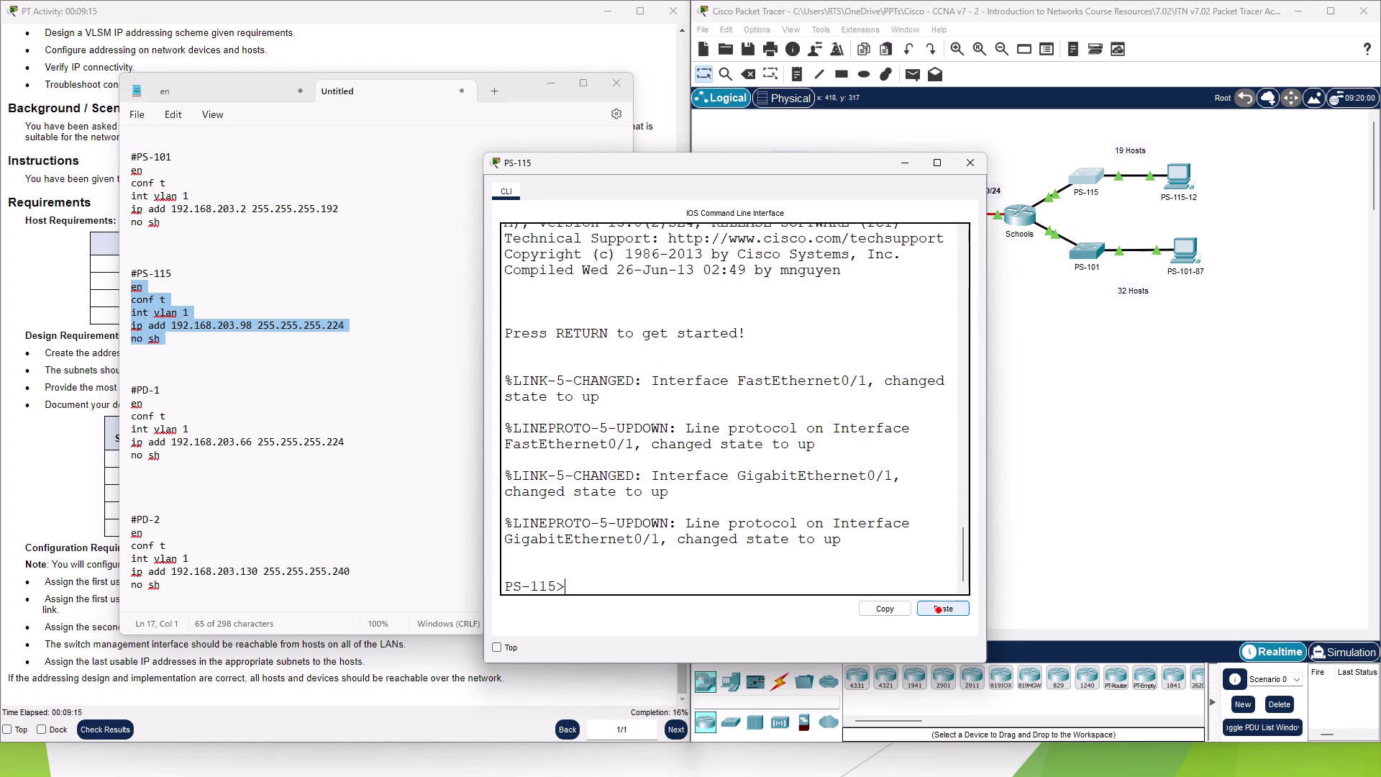
left_click(943, 609)
key("Return")
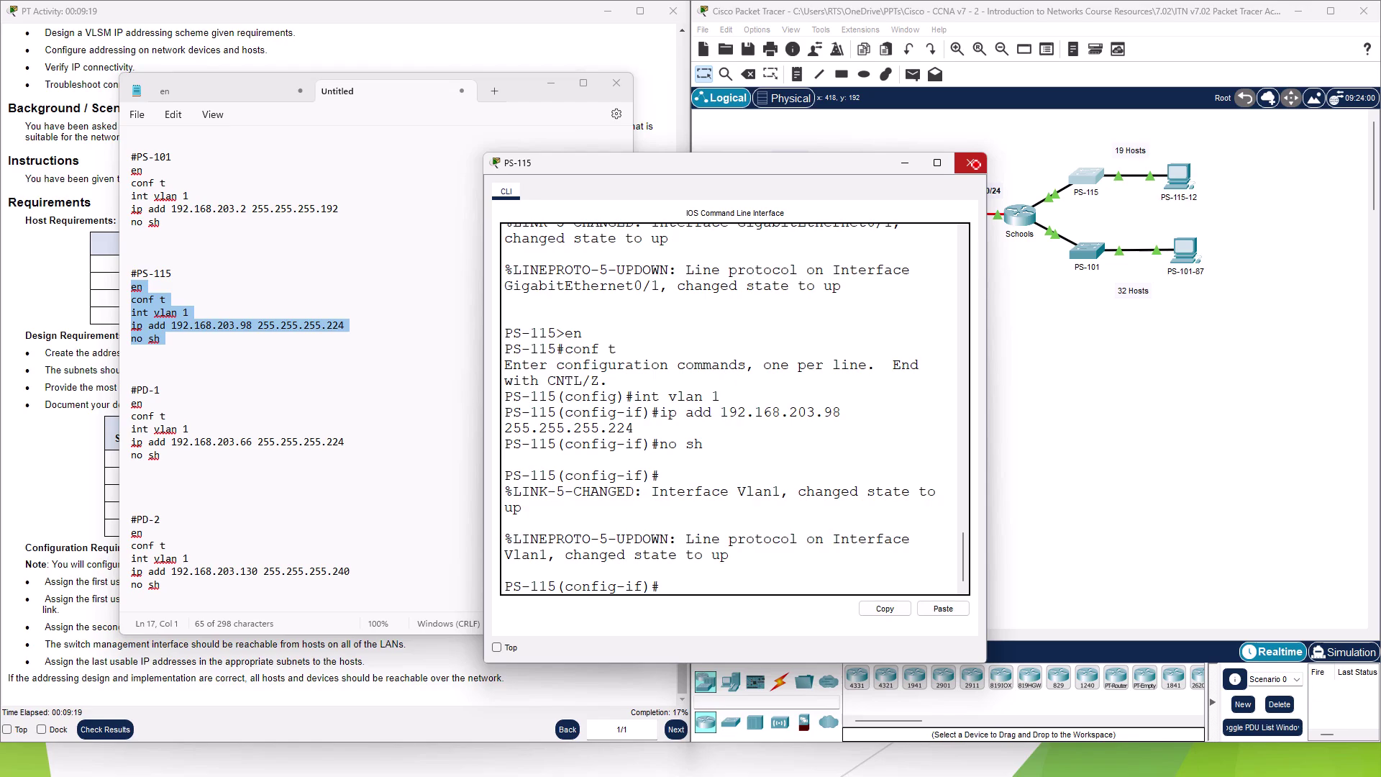
left_click(973, 164)
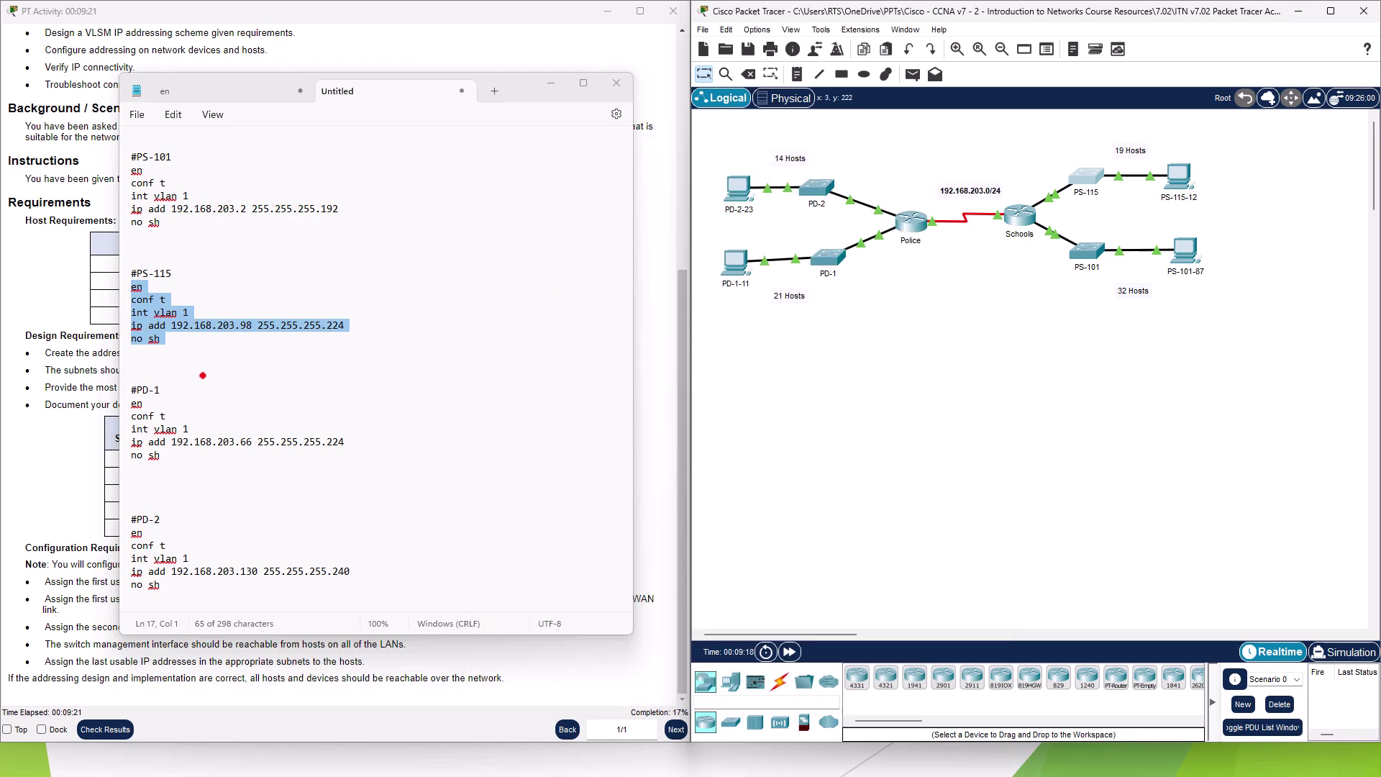
- Copy the PD-1 script to switch PD-1 and run it, giving VLAN 1 address 192.168.203.66 with mask 255.255.255.224 and enabling it
left_click_drag(131, 403, 166, 467)
key("ctrl+c")
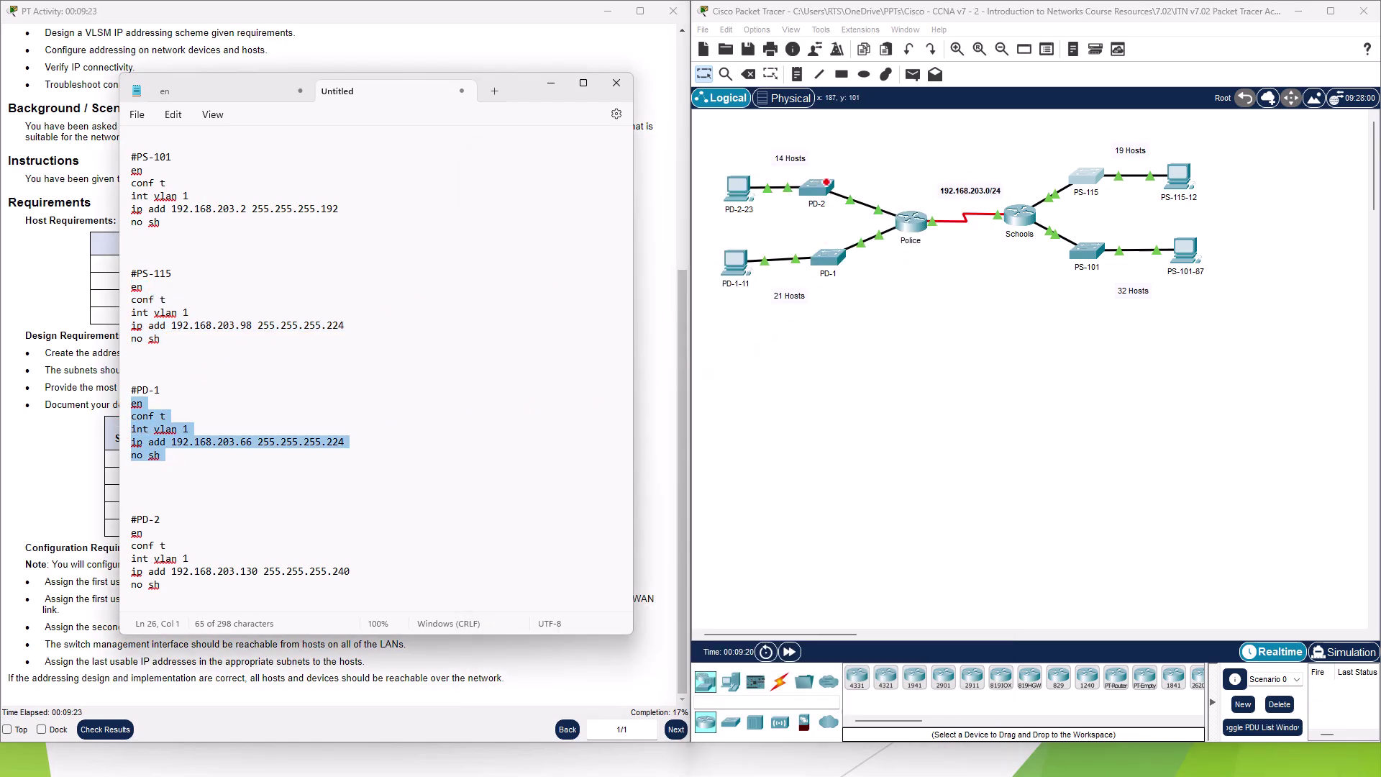
left_click(826, 250)
key("Return")
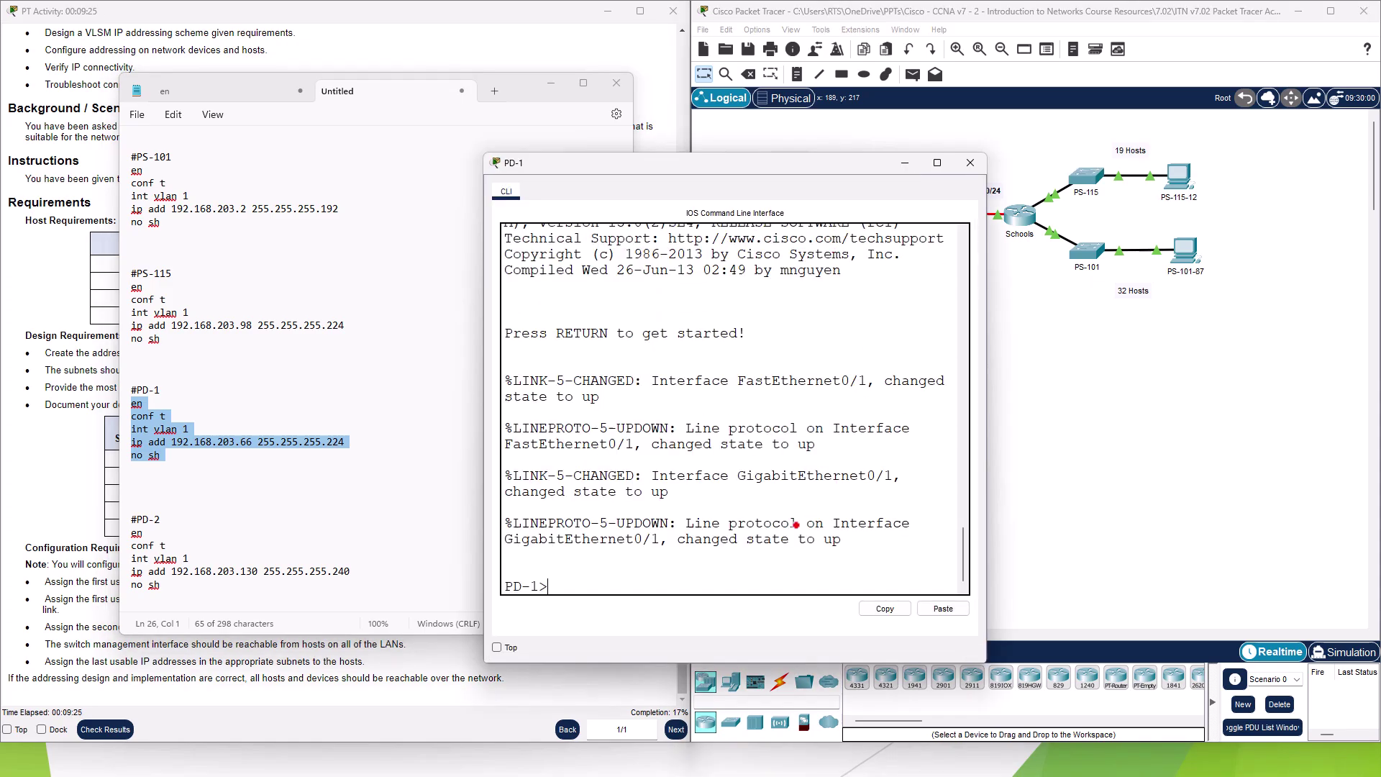
left_click(928, 609)
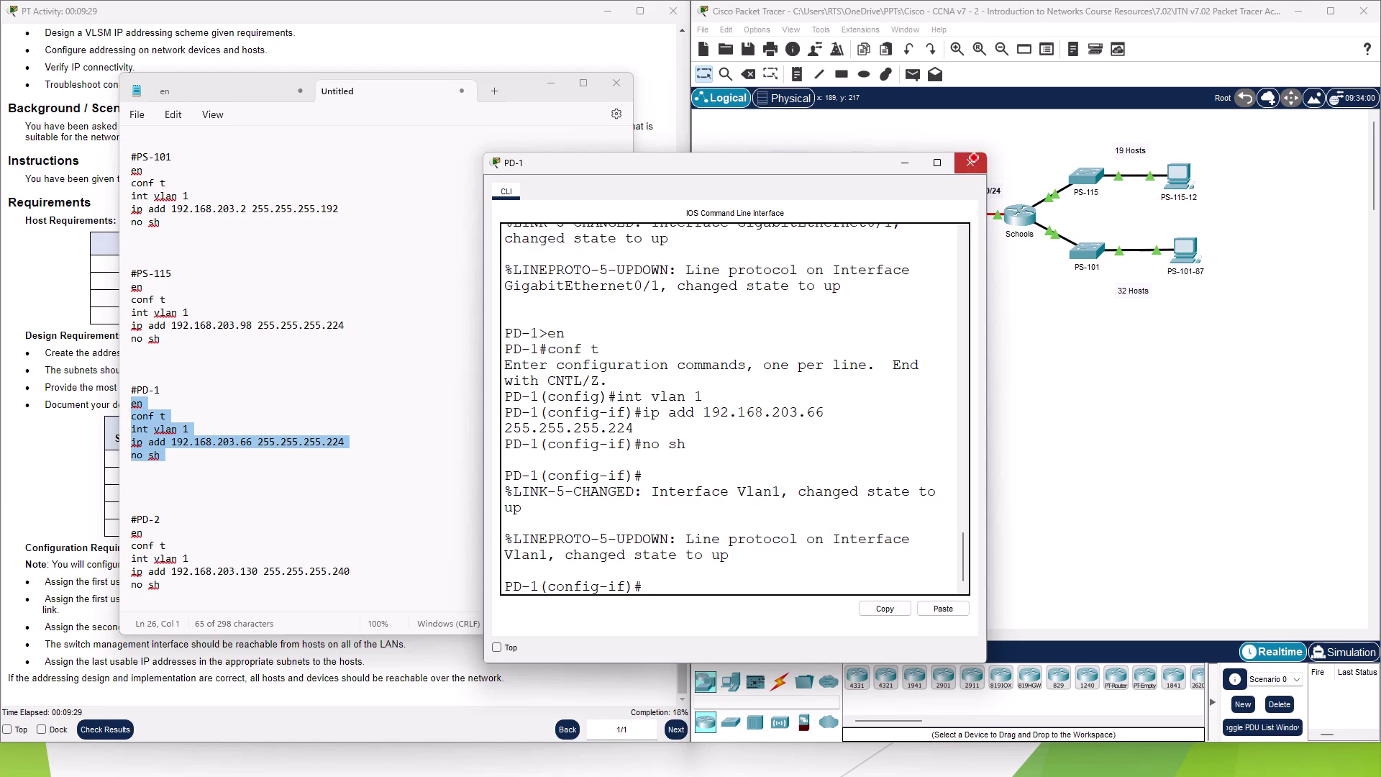
left_click(970, 163)
- Copy the PD-2 script into the console of switch PD-2, giving VLAN 1 address 192.168.203.130 with mask 255.255.255.240
left_click_drag(171, 587, 108, 535)
key("ctrl+c")
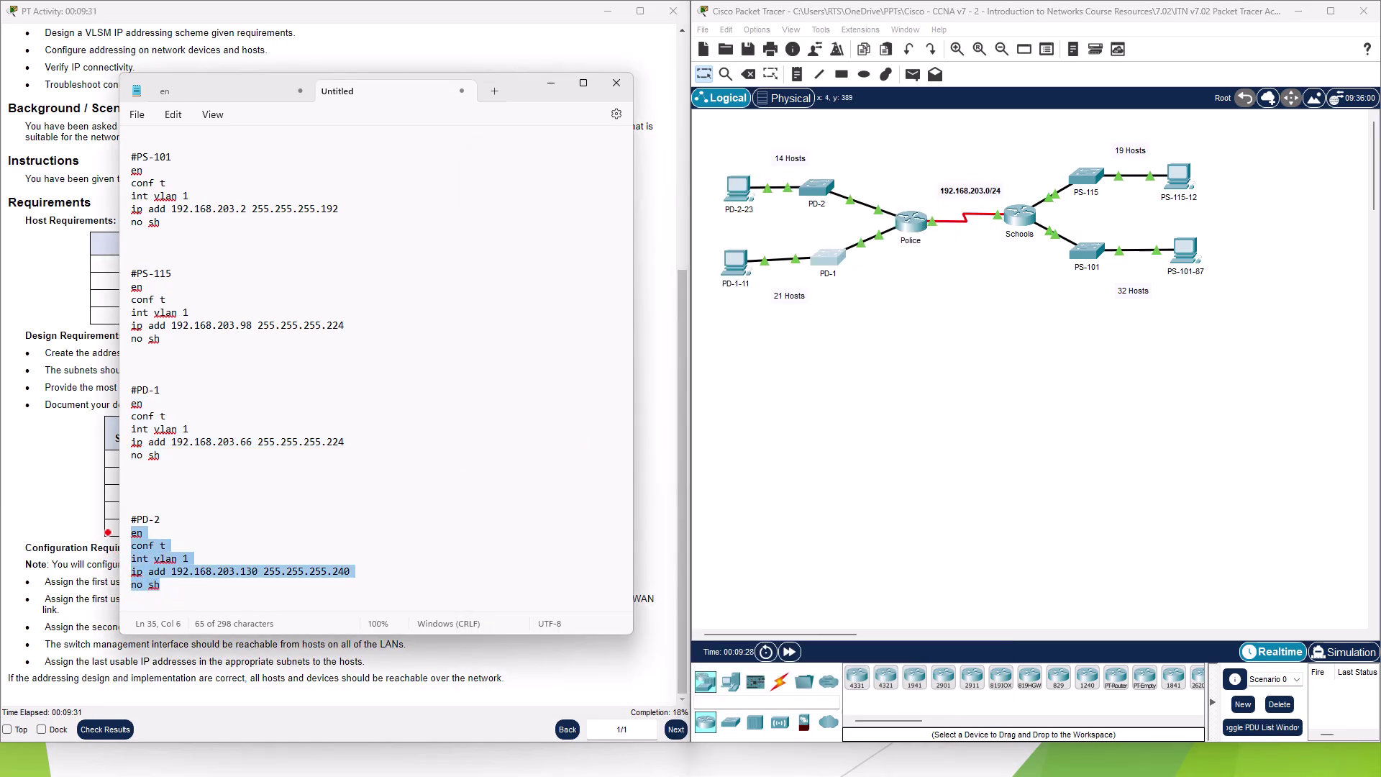
left_click(814, 181)
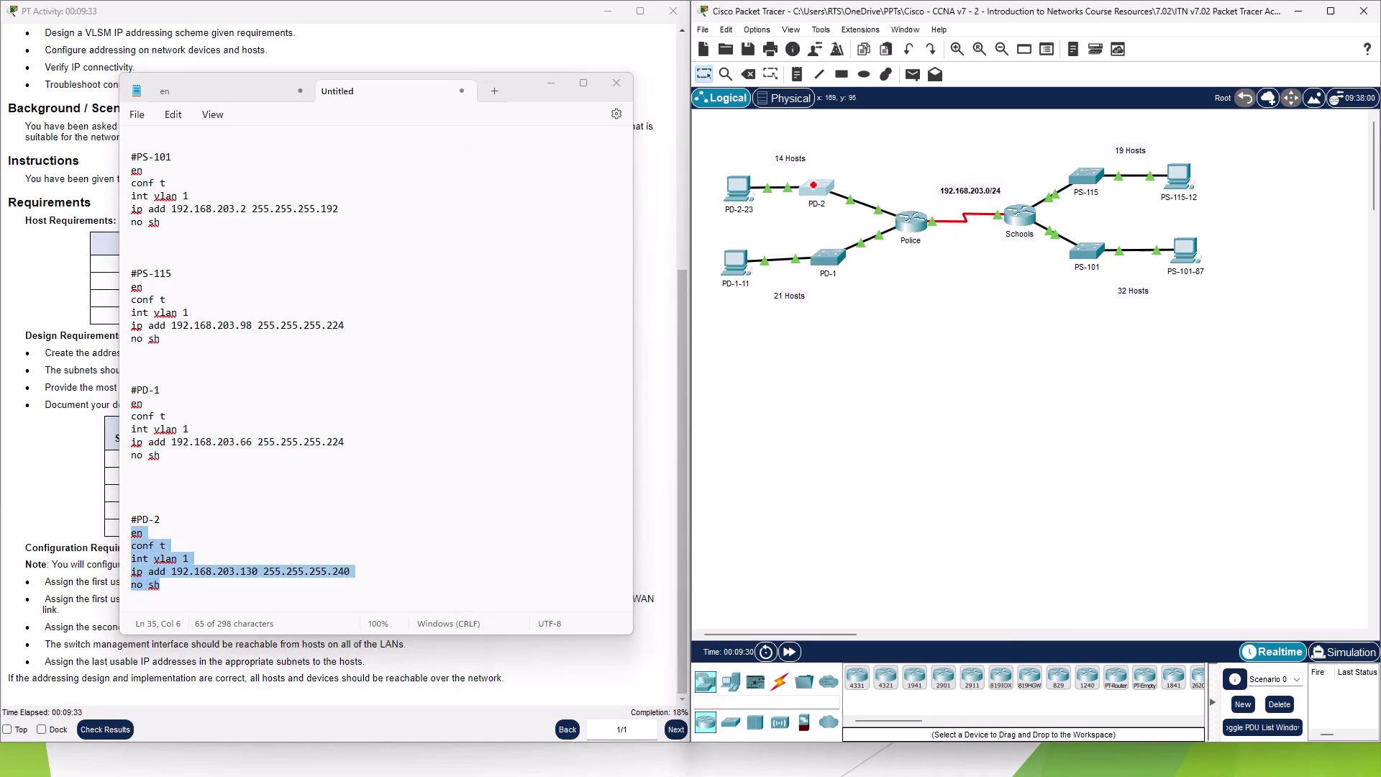
key("Return")
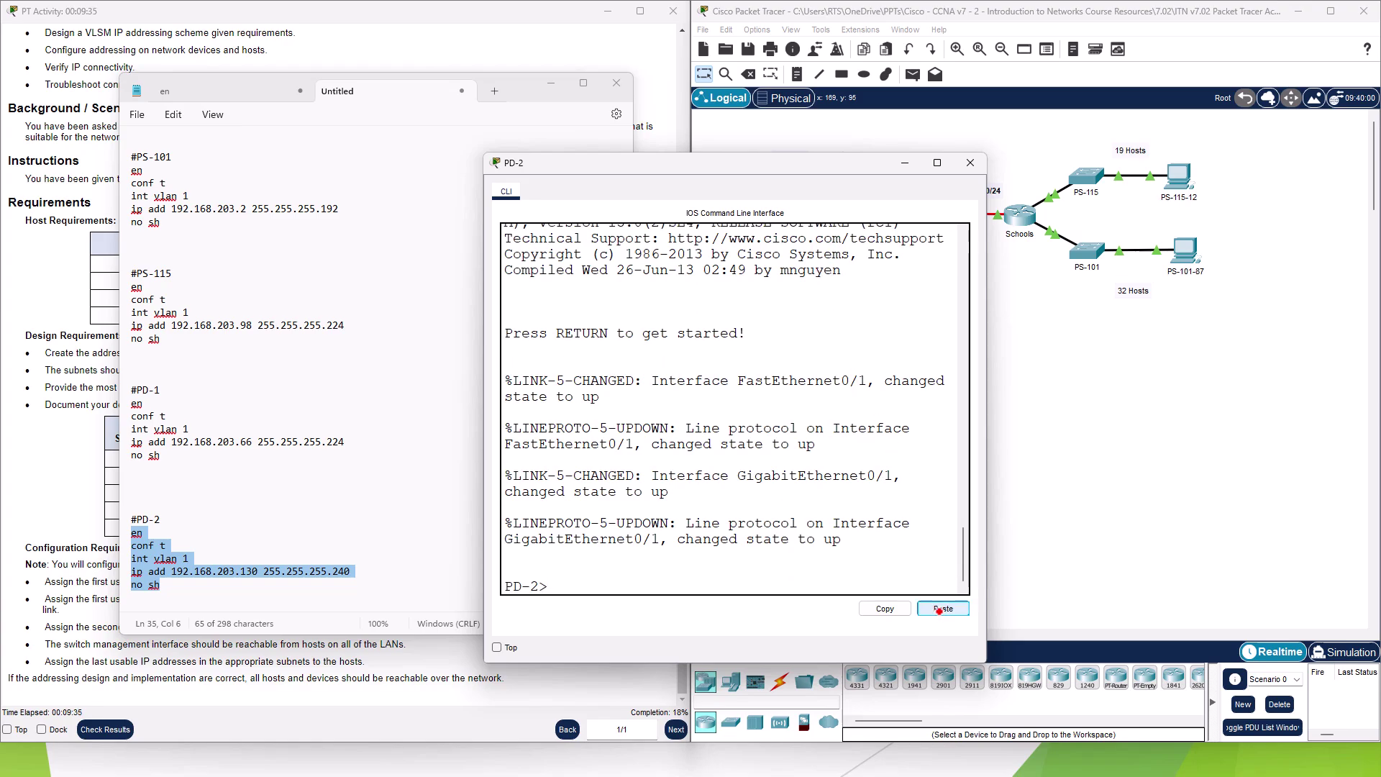
left_click(943, 608)
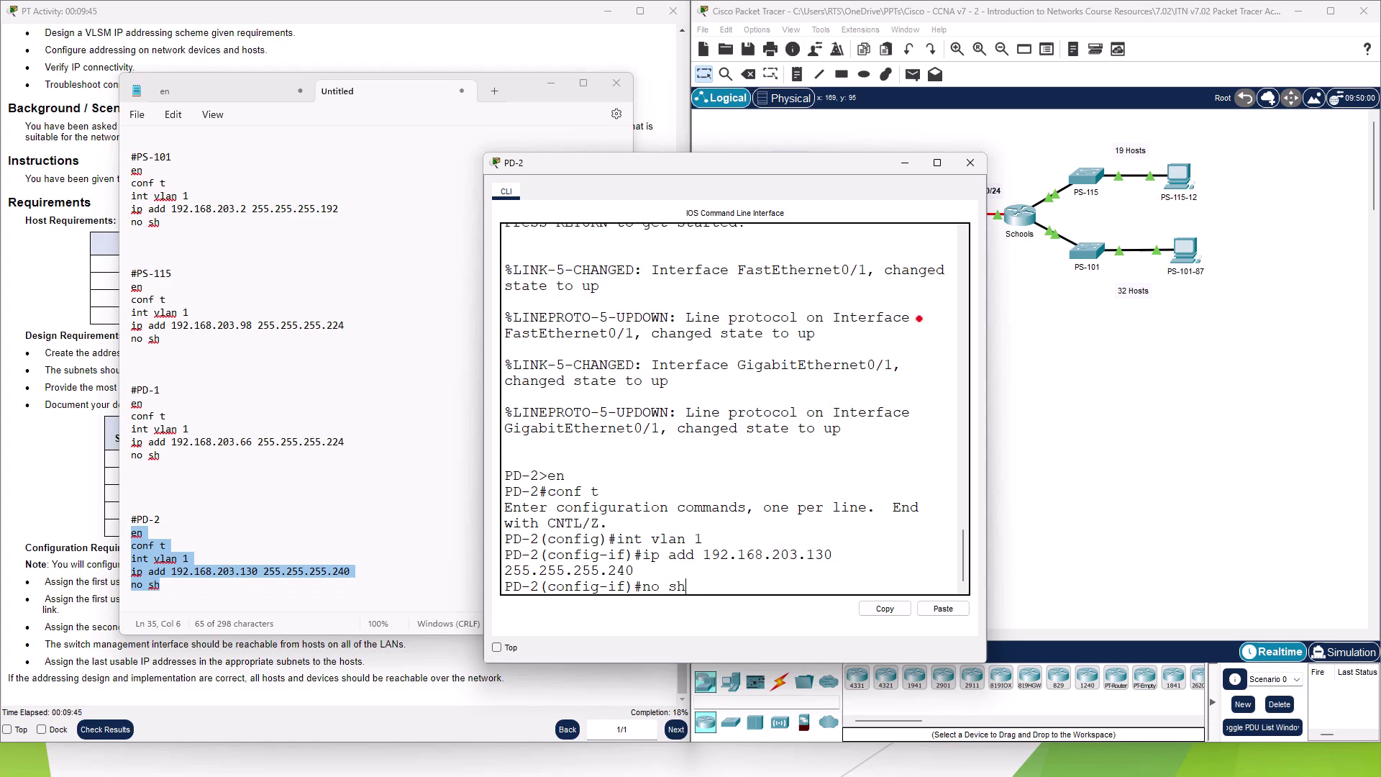
left_click(971, 162)
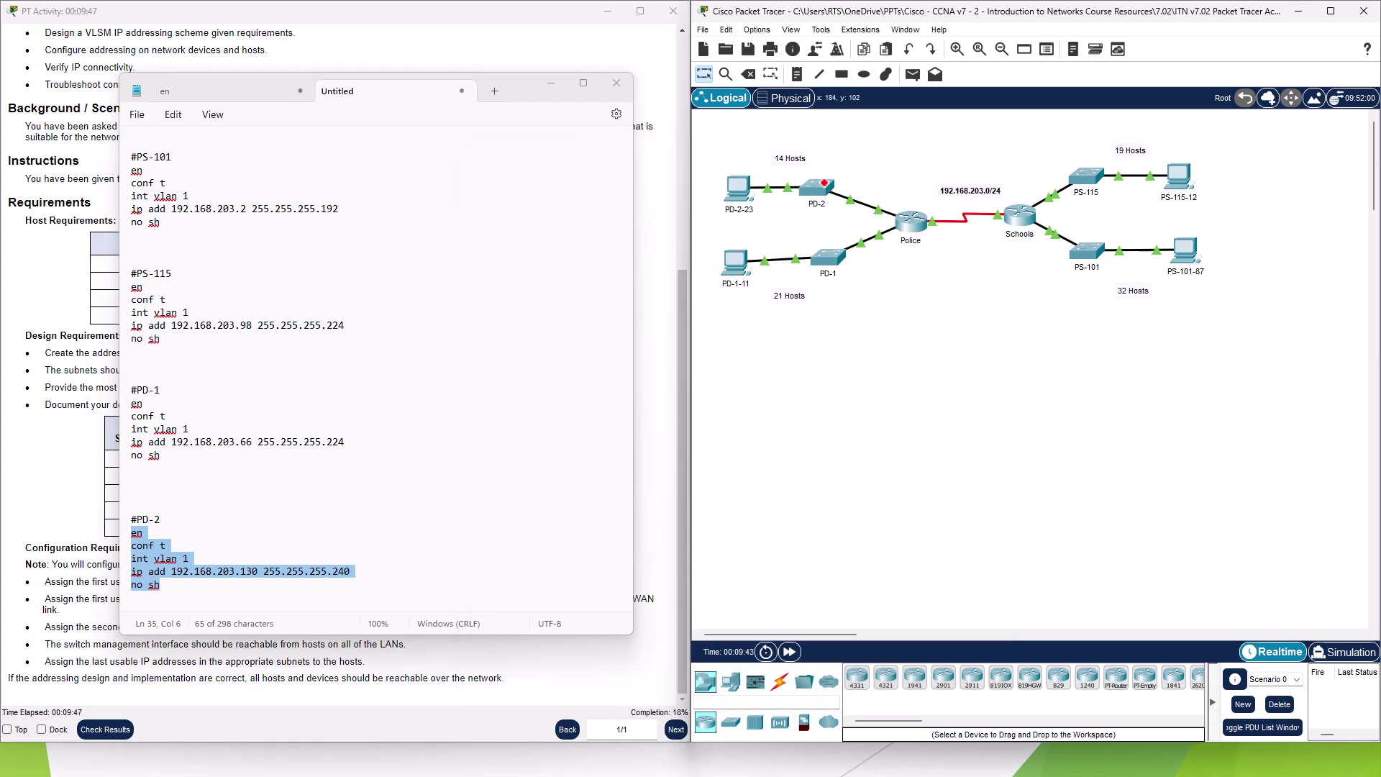
- Reopen the console of switch PD-2 and execute the pending no sh command to enable VLAN 1
left_click(823, 183)
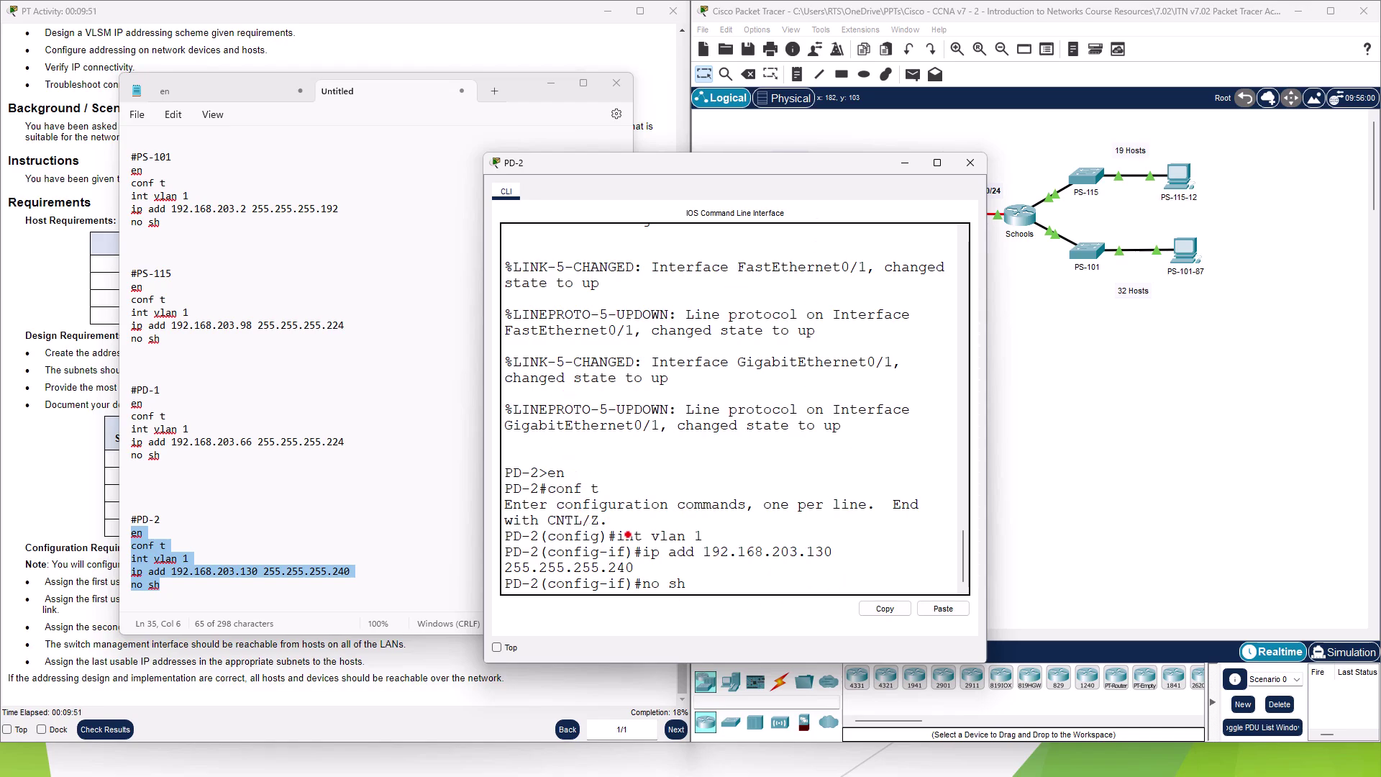
left_click_drag(625, 536, 697, 537)
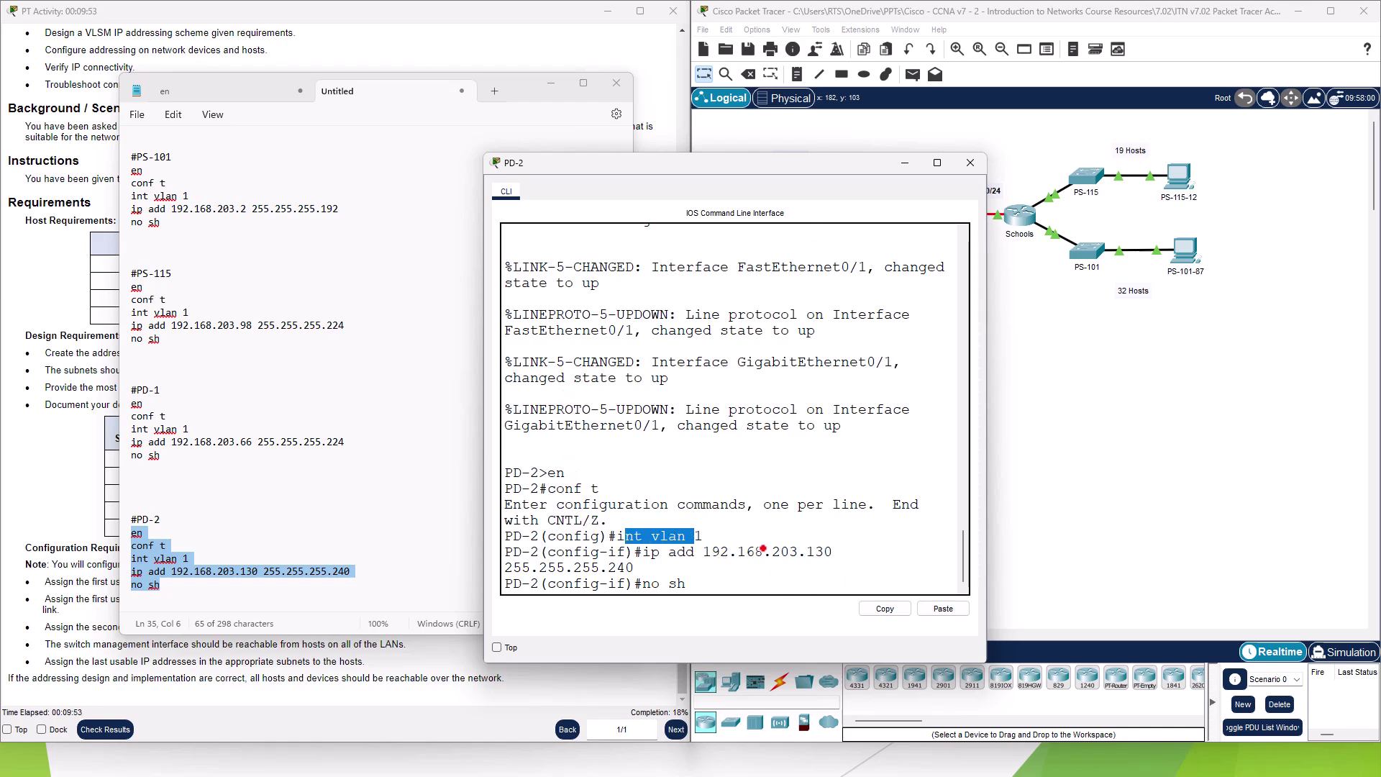
left_click(863, 531)
key("Return")
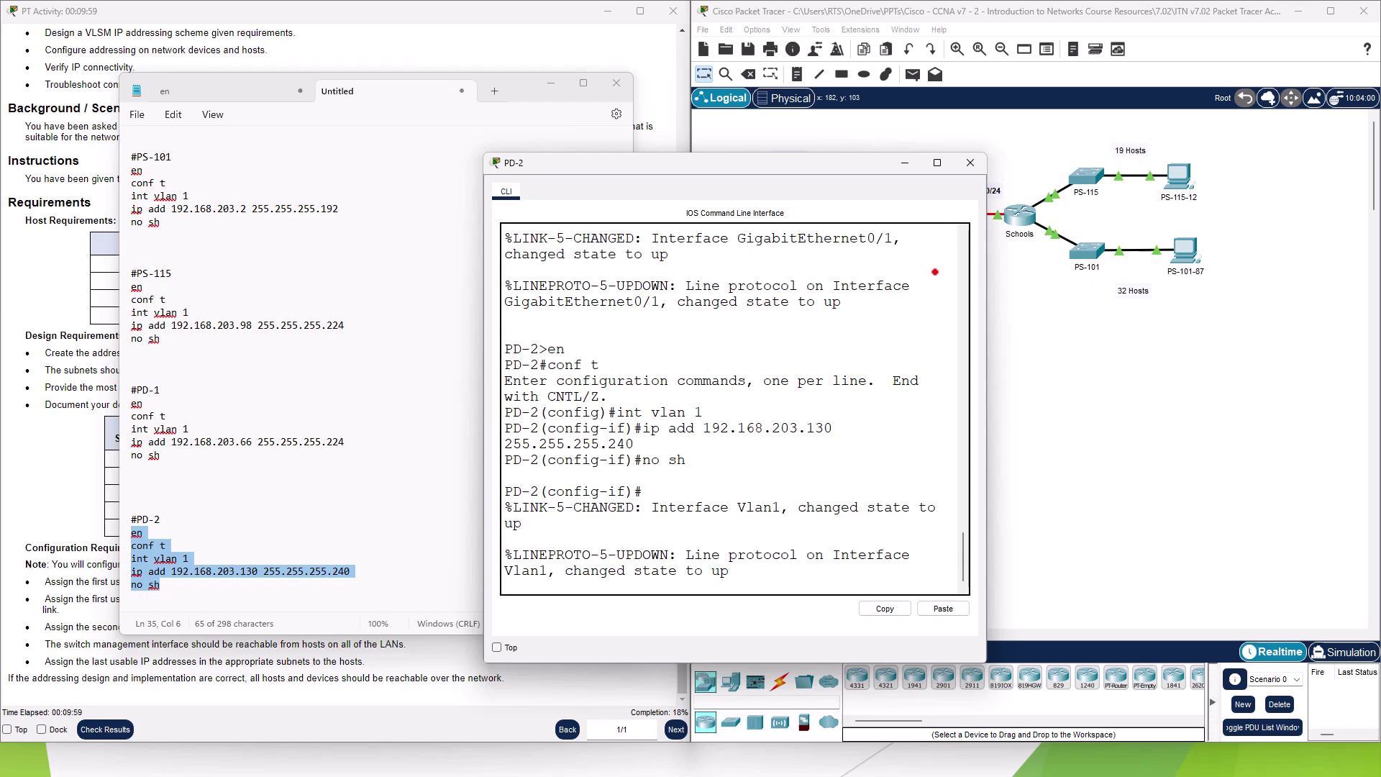
left_click(980, 162)
- Check the VLAN 1 commands entered on switch PD-1, and put the Notepad scripts away
left_click(840, 256)
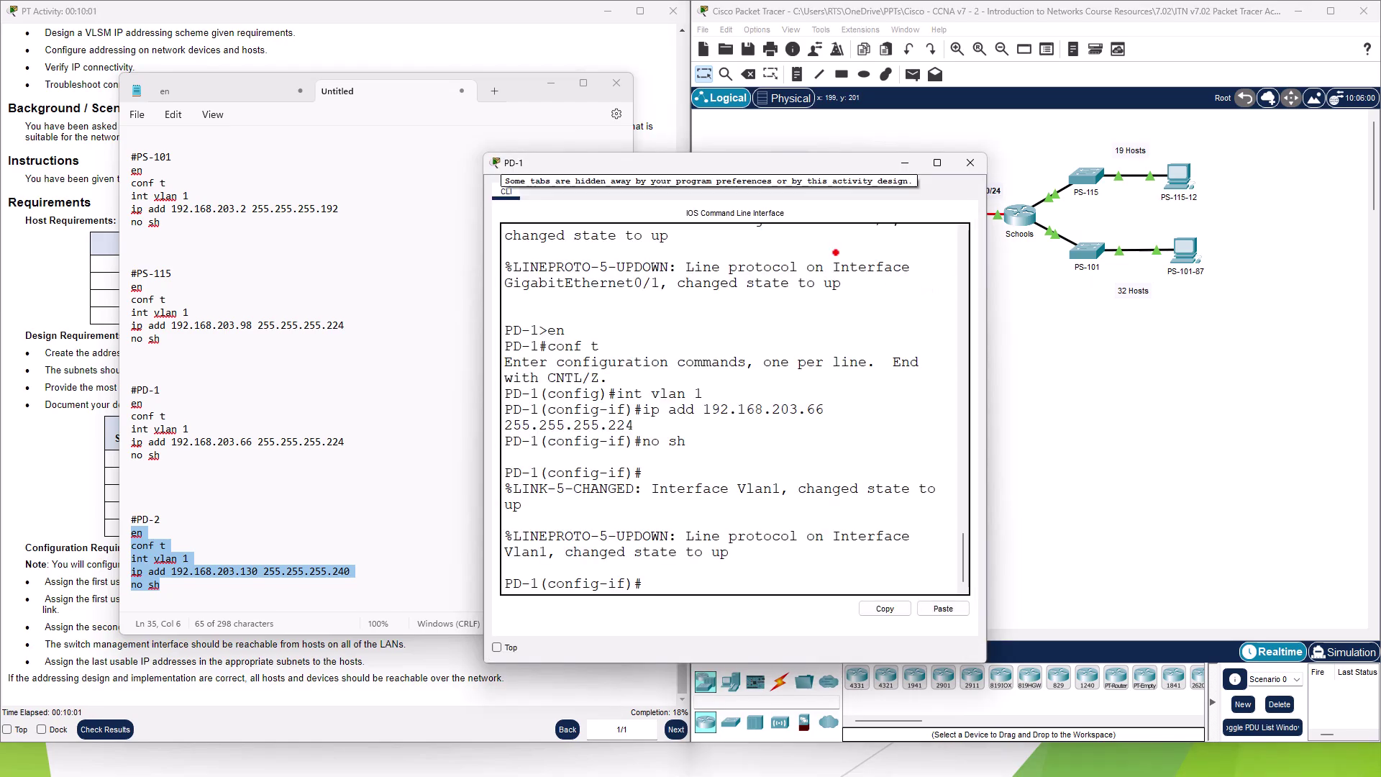
left_click(970, 163)
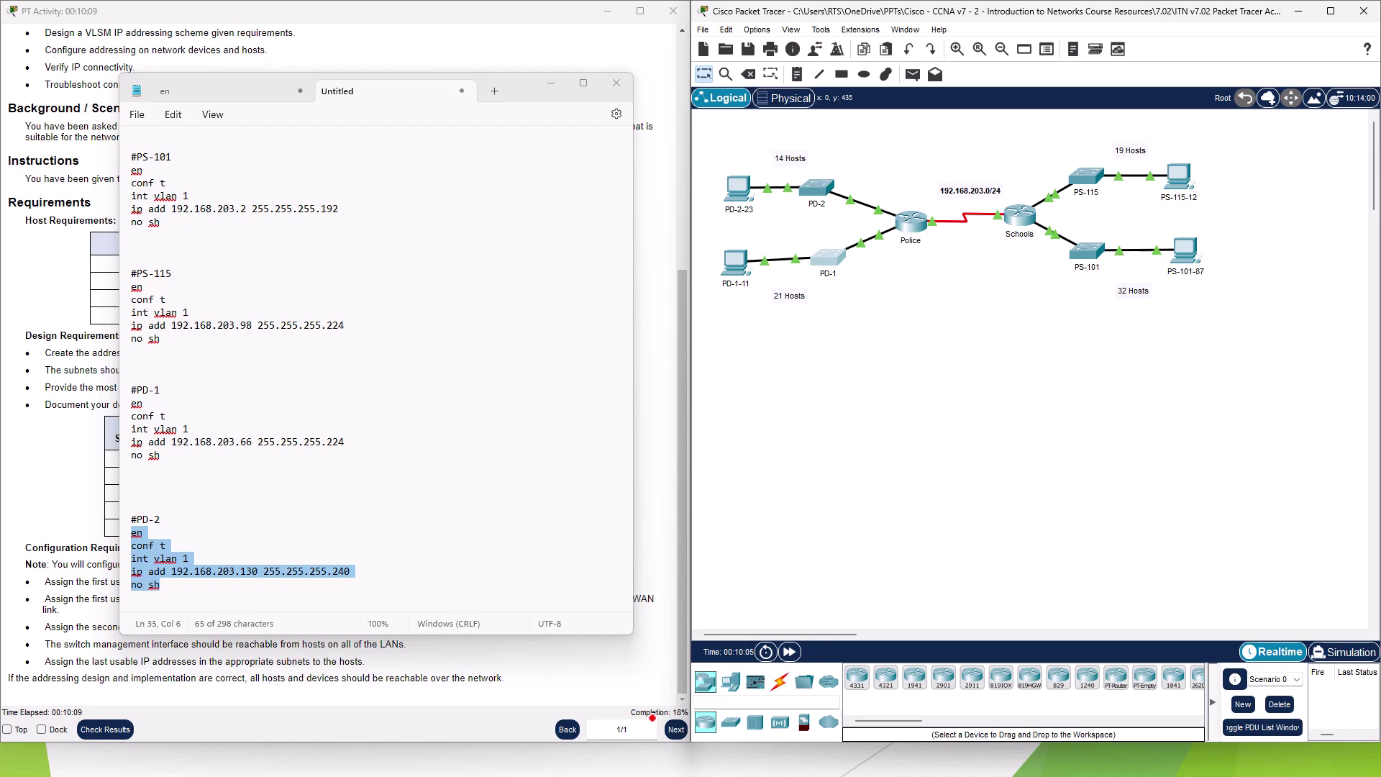
left_click(547, 85)
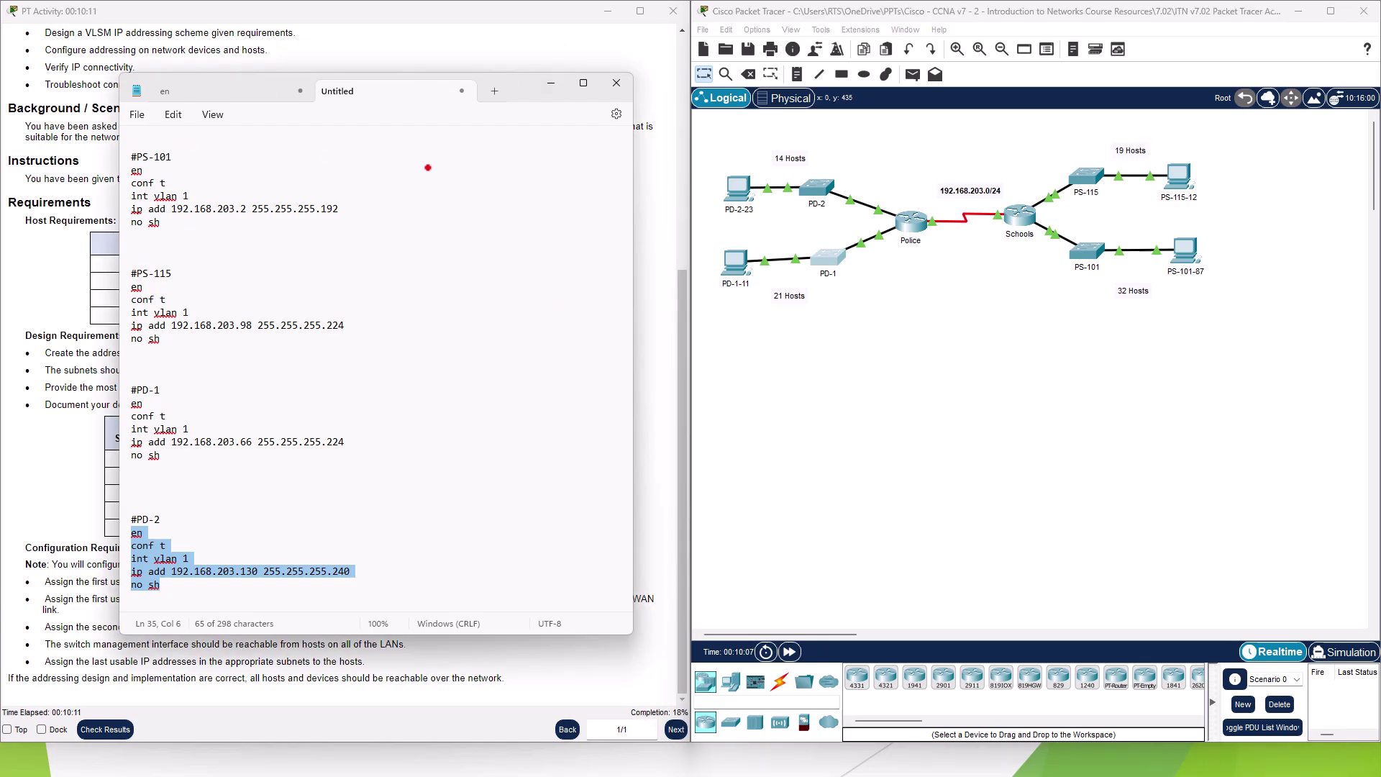
left_click(551, 83)
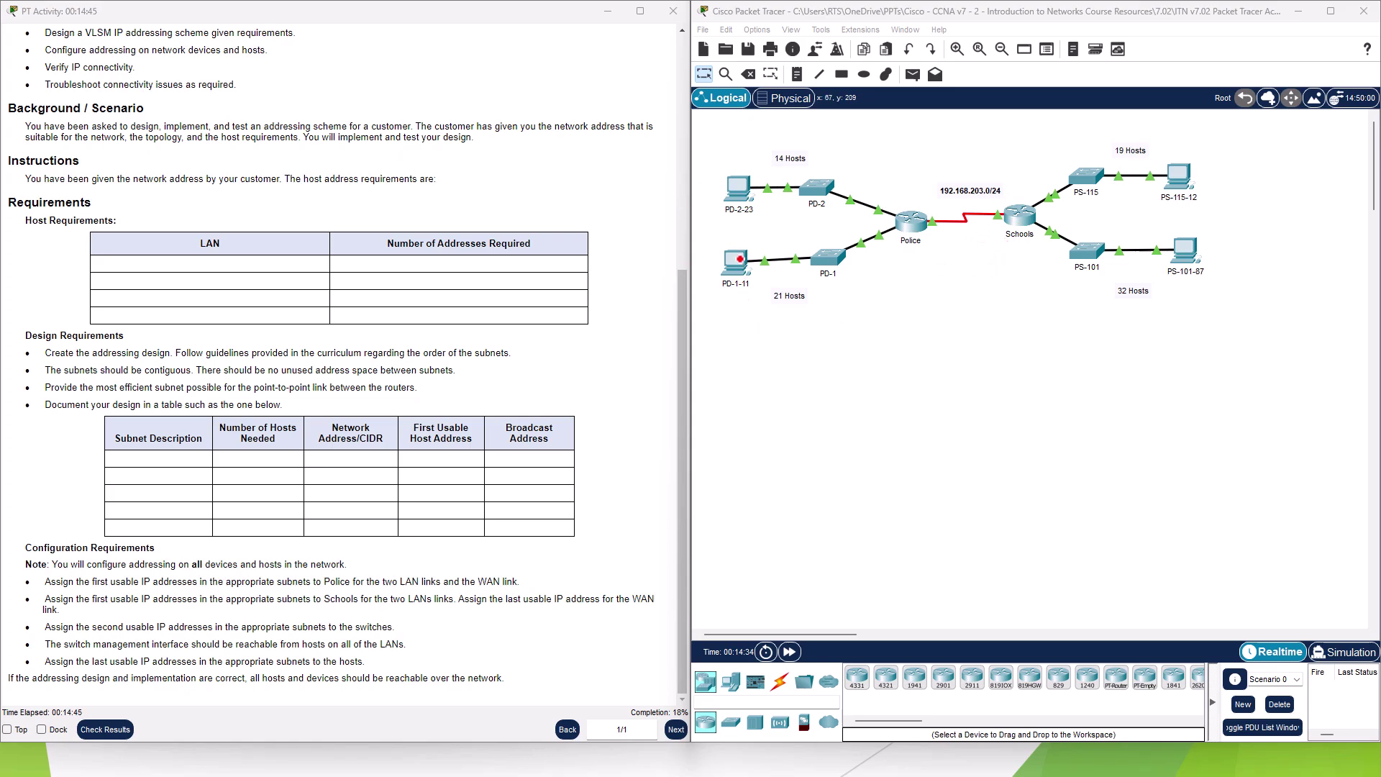
- Inspect the IP configuration of hosts PD-1-11, PD-2-23, PS-115-12 and PS-101-87 in turn
left_click(738, 253)
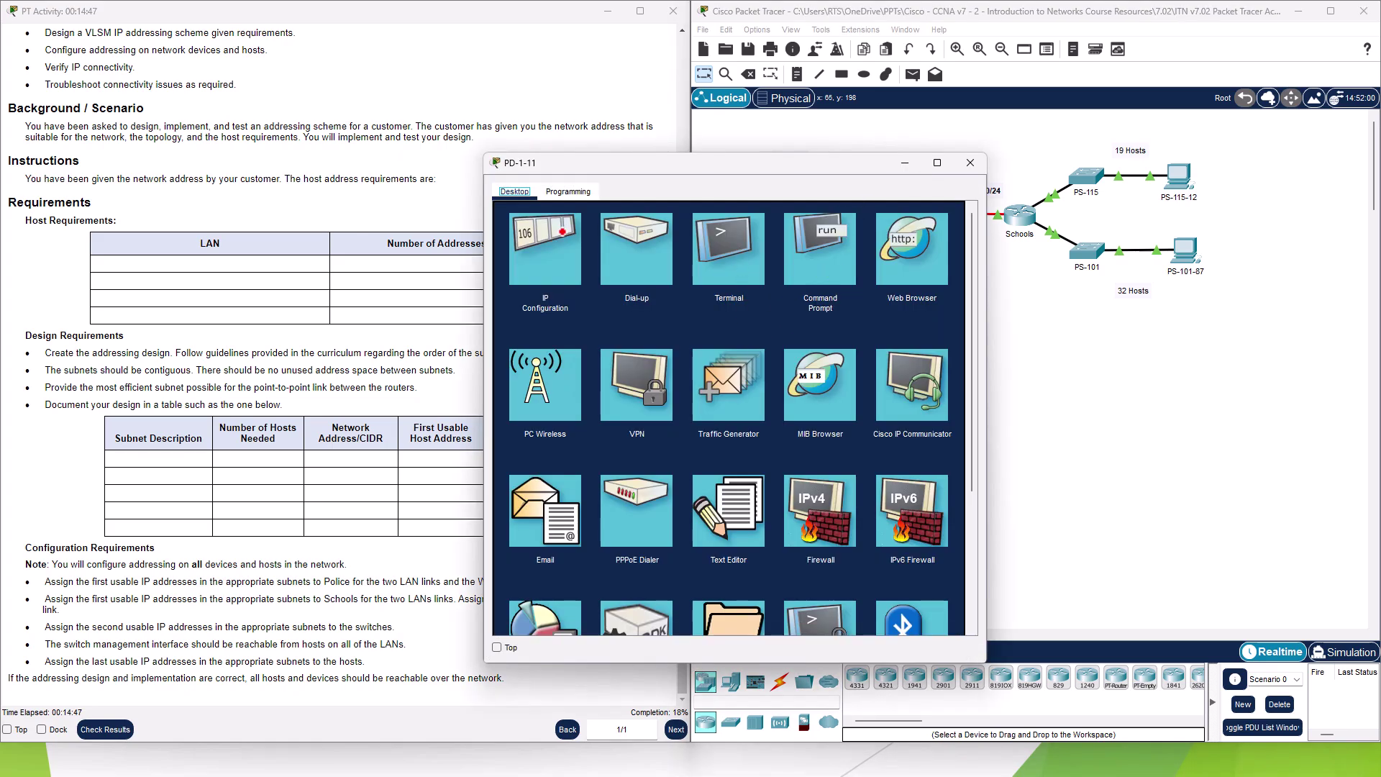
left_click(564, 231)
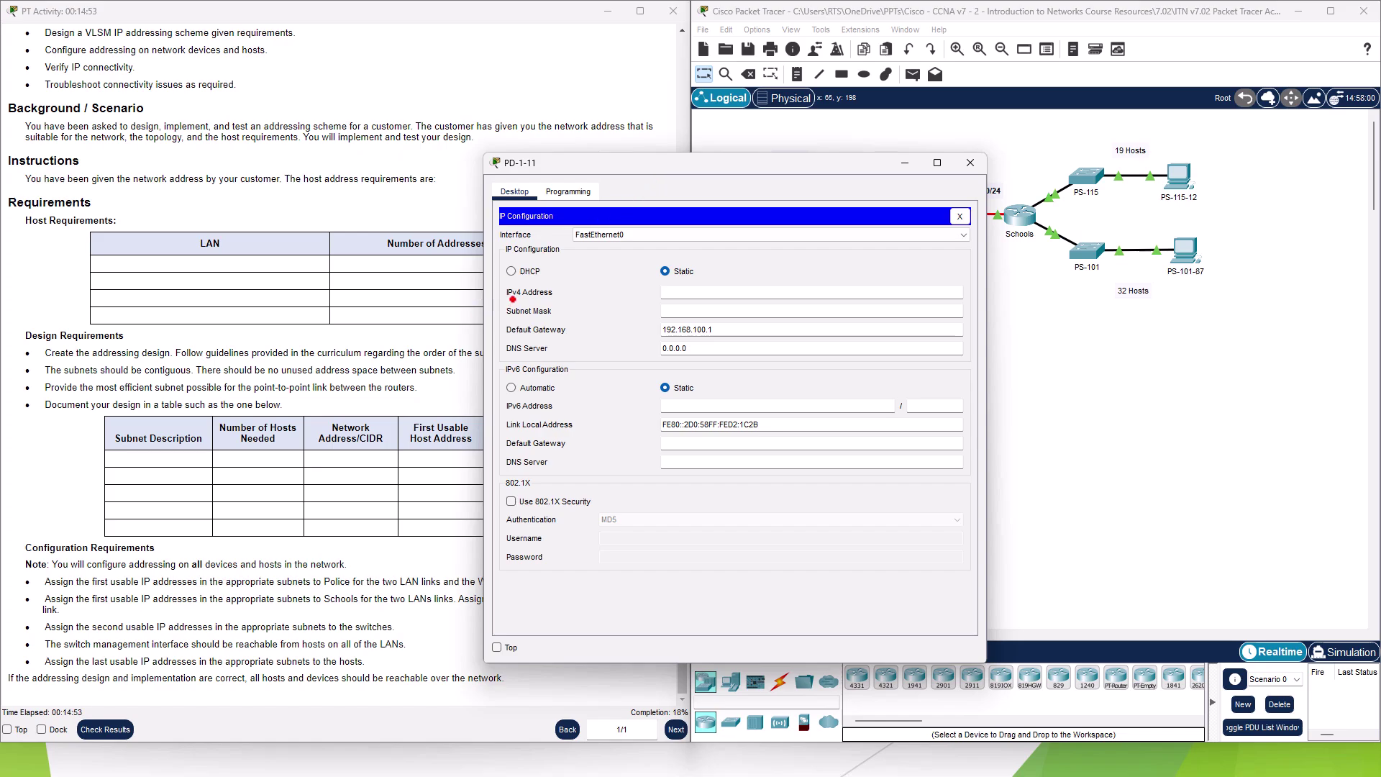
left_click(970, 163)
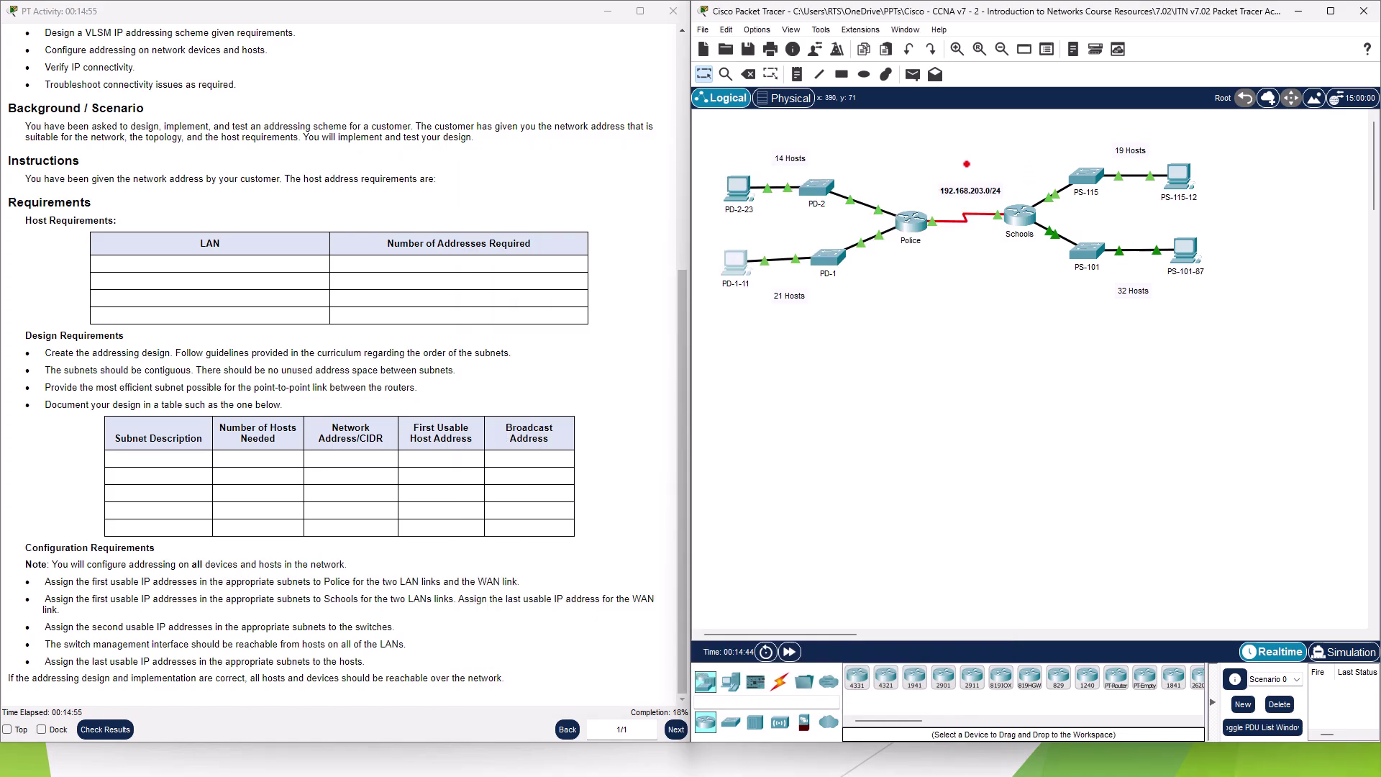
left_click(730, 307)
left_click(545, 248)
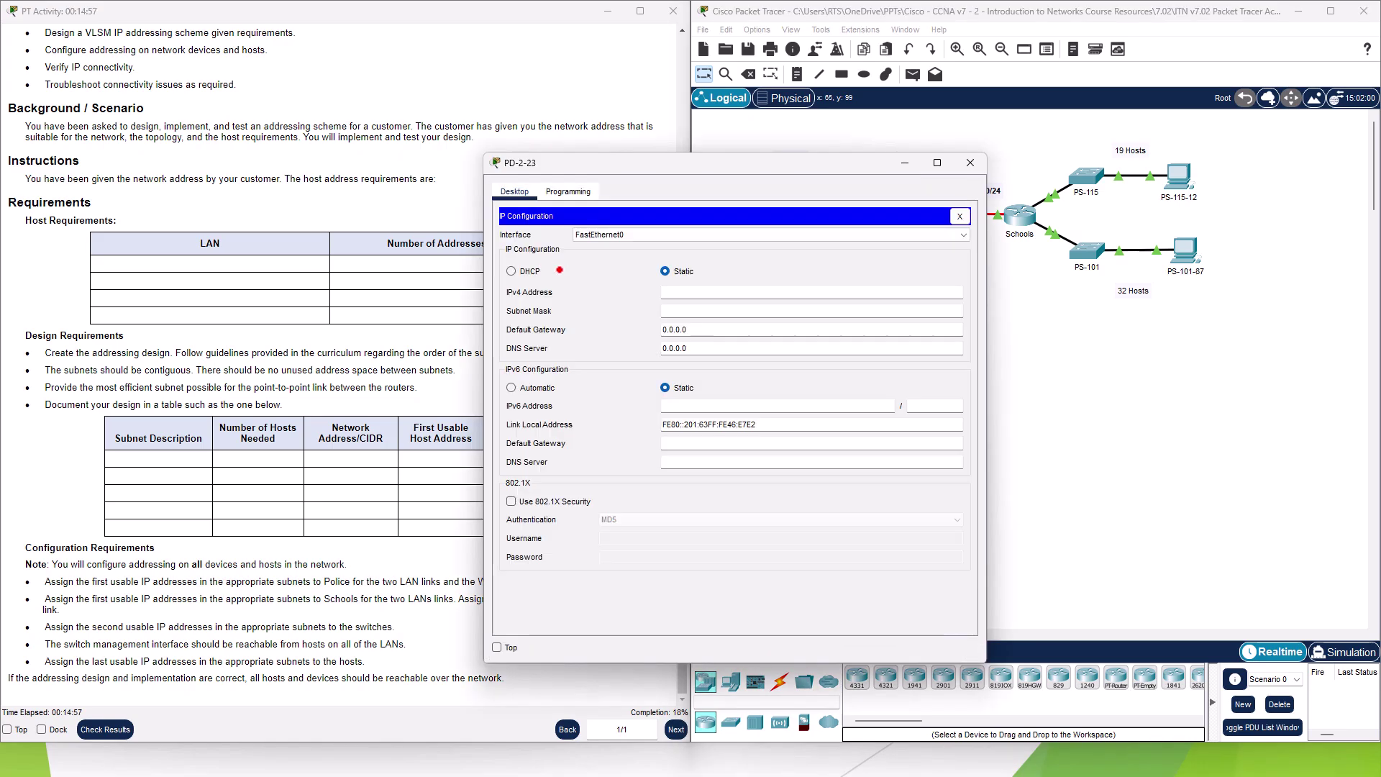
left_click(970, 162)
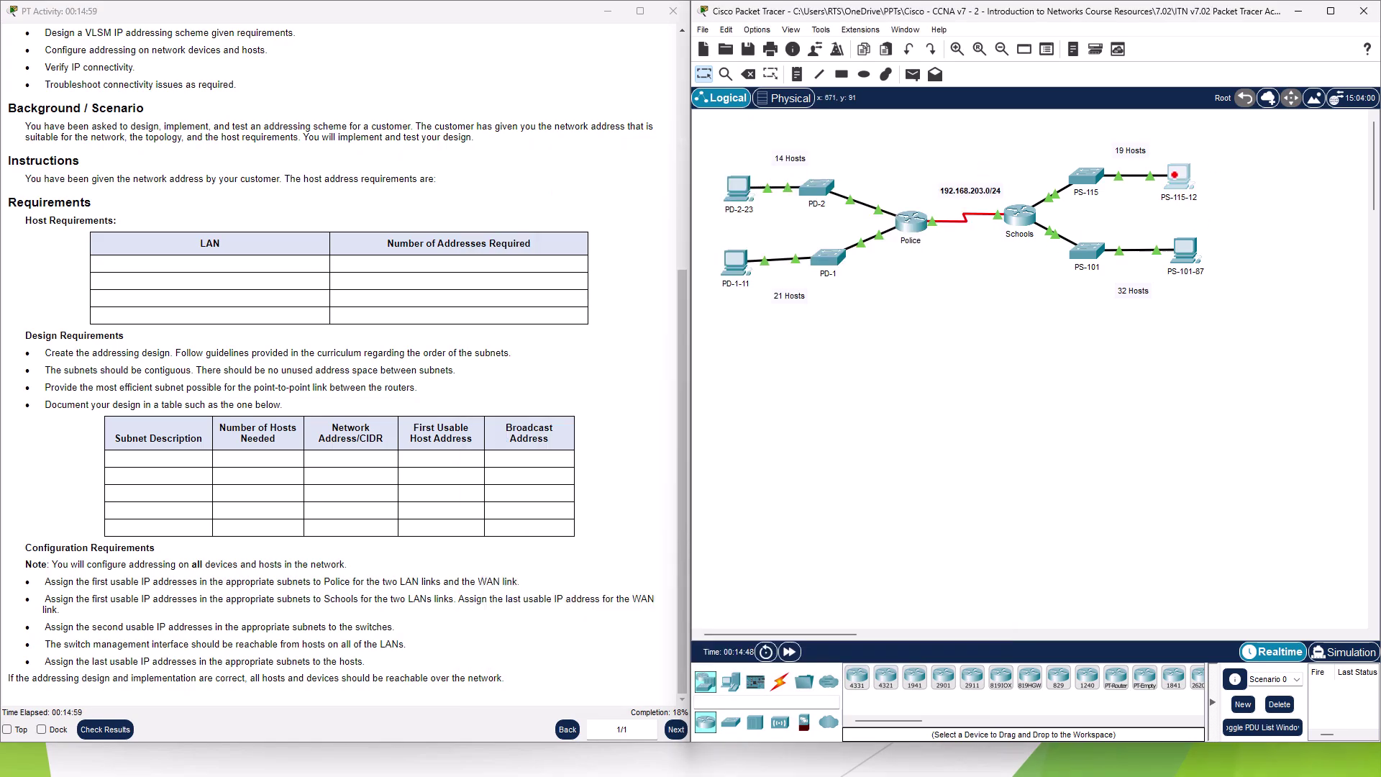
left_click(1177, 176)
left_click(546, 248)
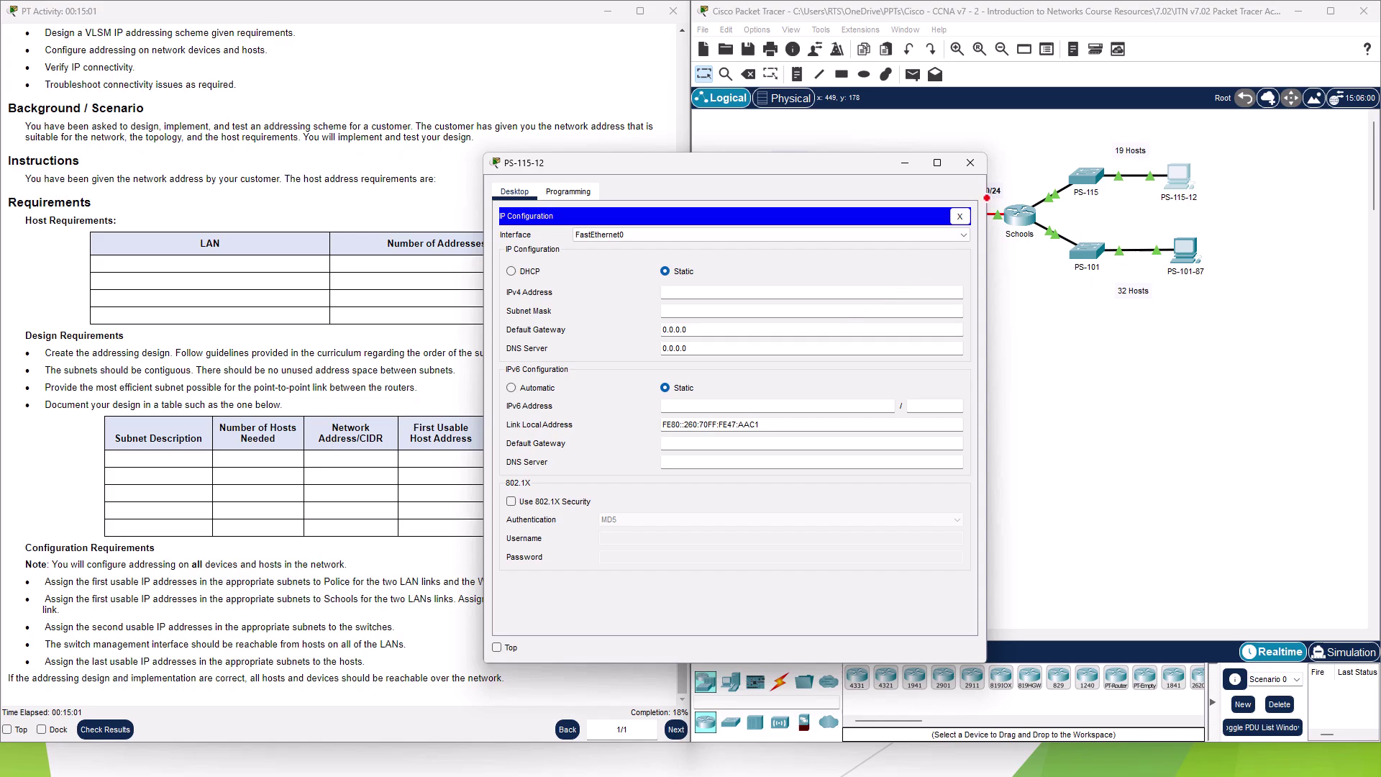
left_click(970, 163)
left_click(1197, 257)
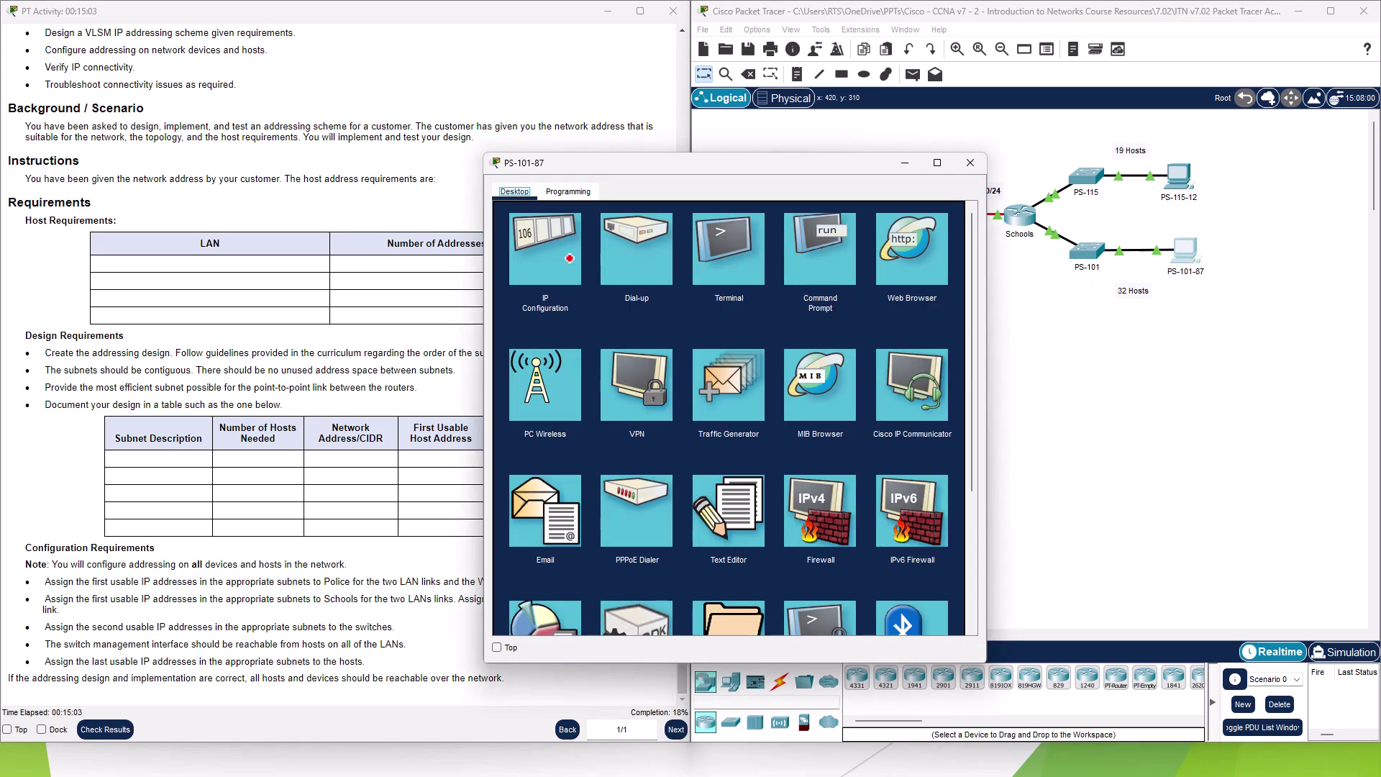
left_click(546, 249)
left_click(970, 162)
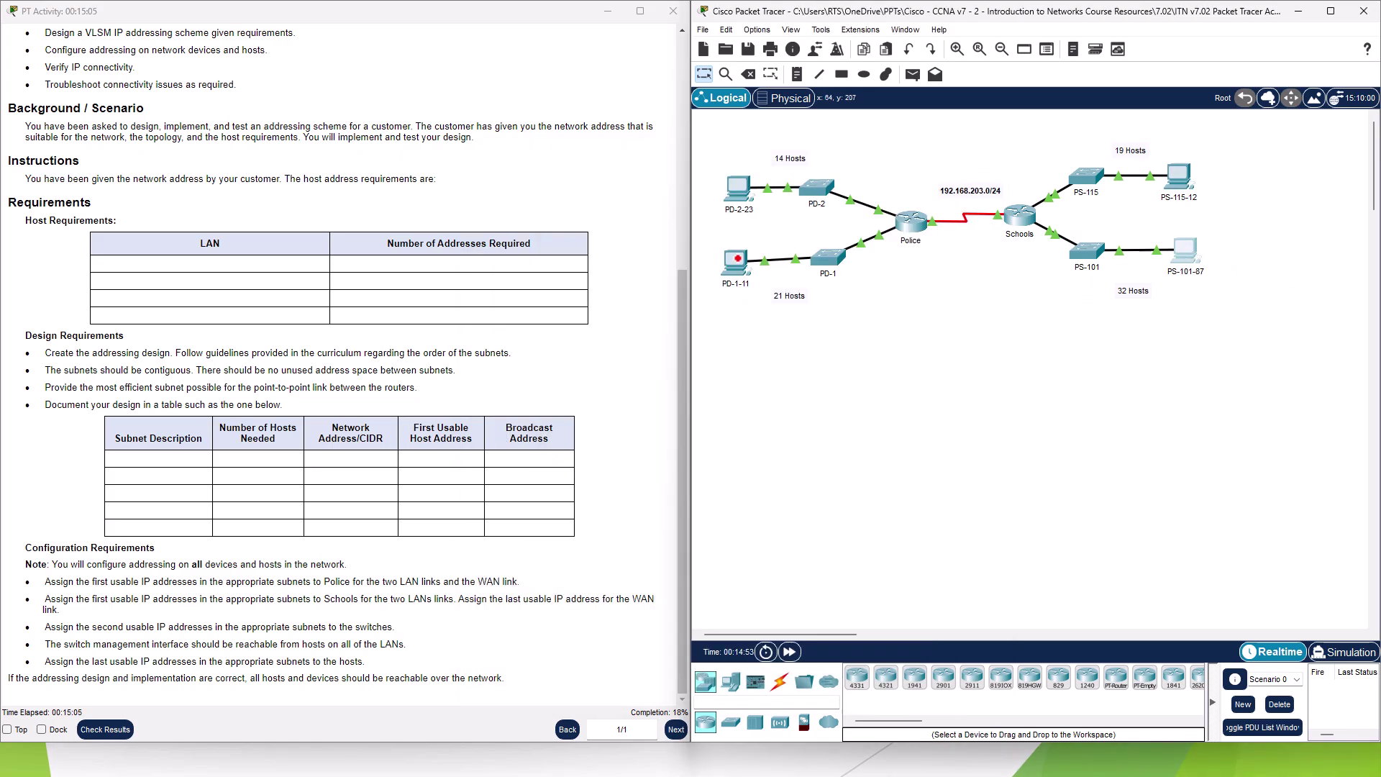
- Open the IP configuration of host PD-1-11 and set its IPv4 address to 192.168.203.94
left_click(737, 259)
left_click(524, 265)
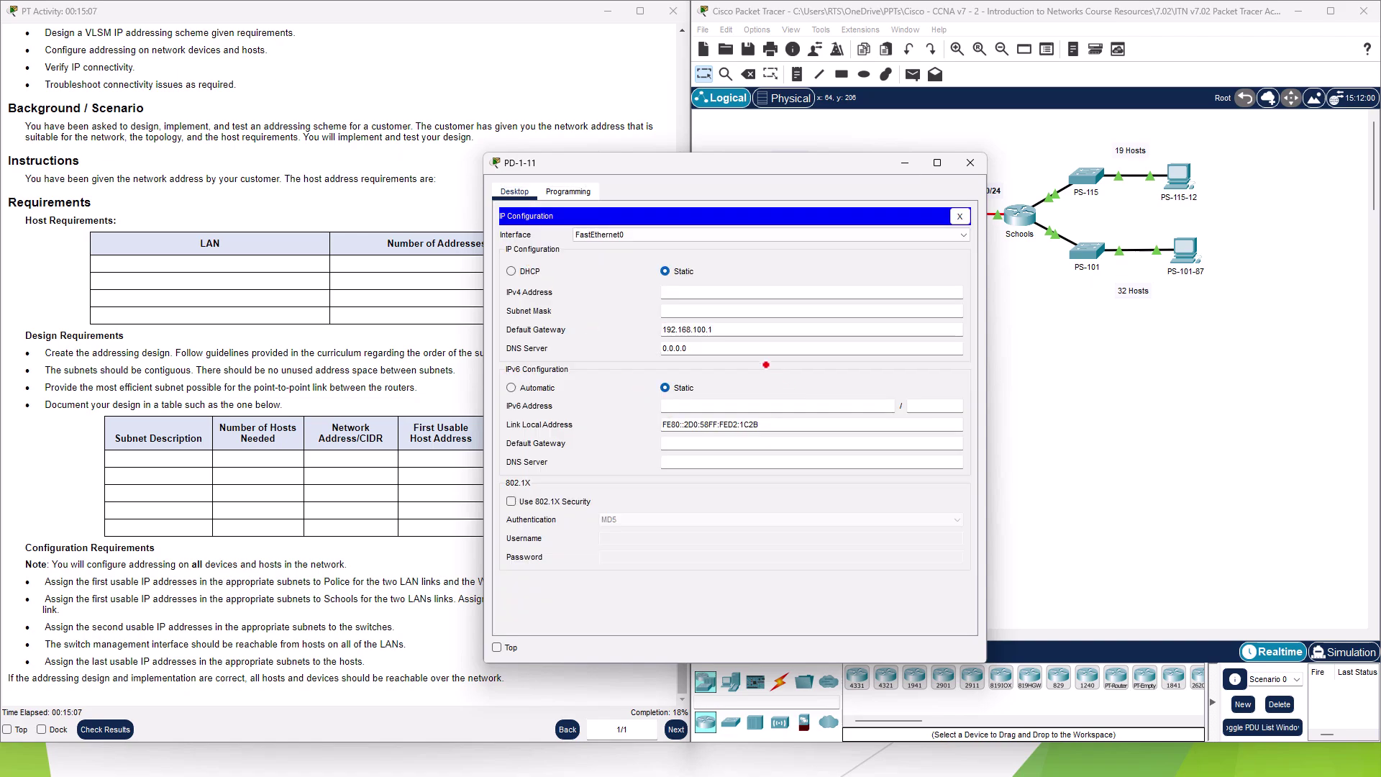
double_click(741, 328)
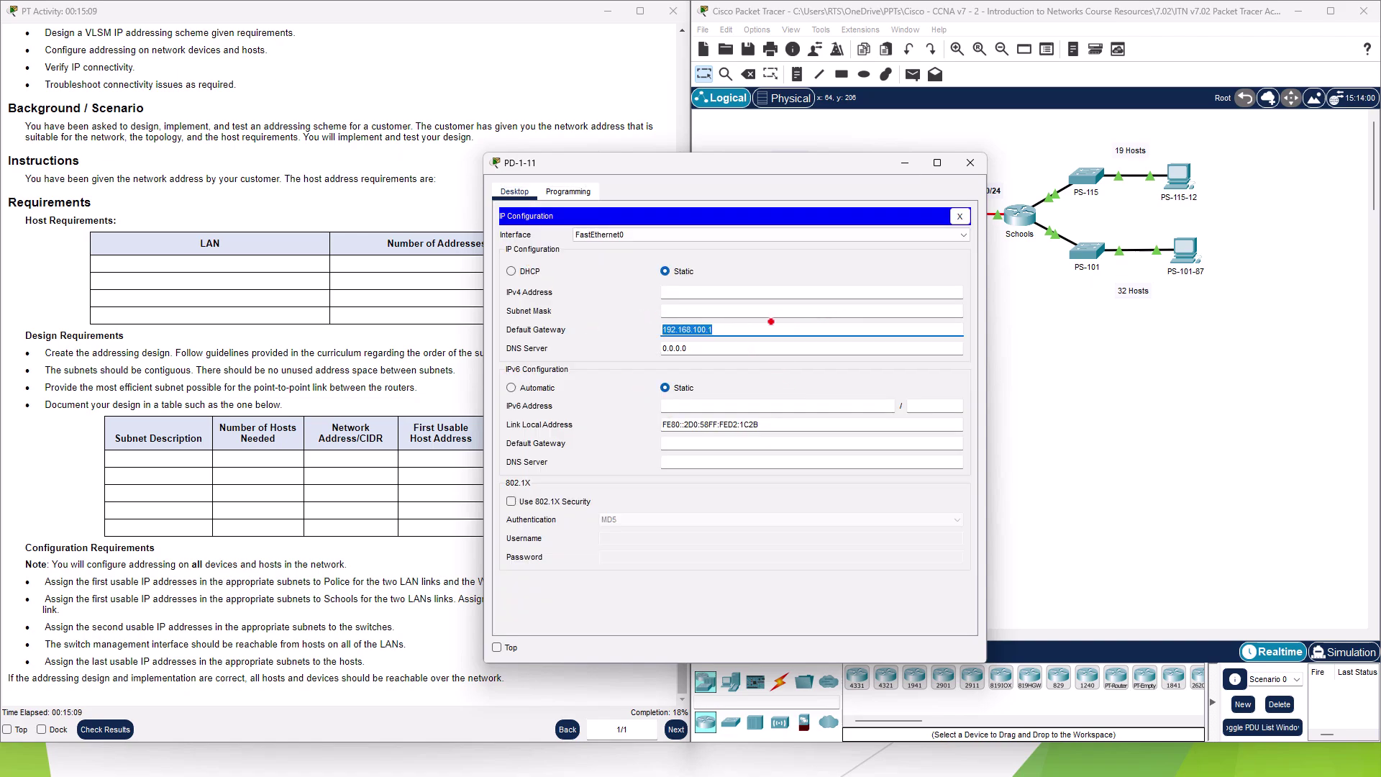
type("192.168.203.")
key("BackSpace")
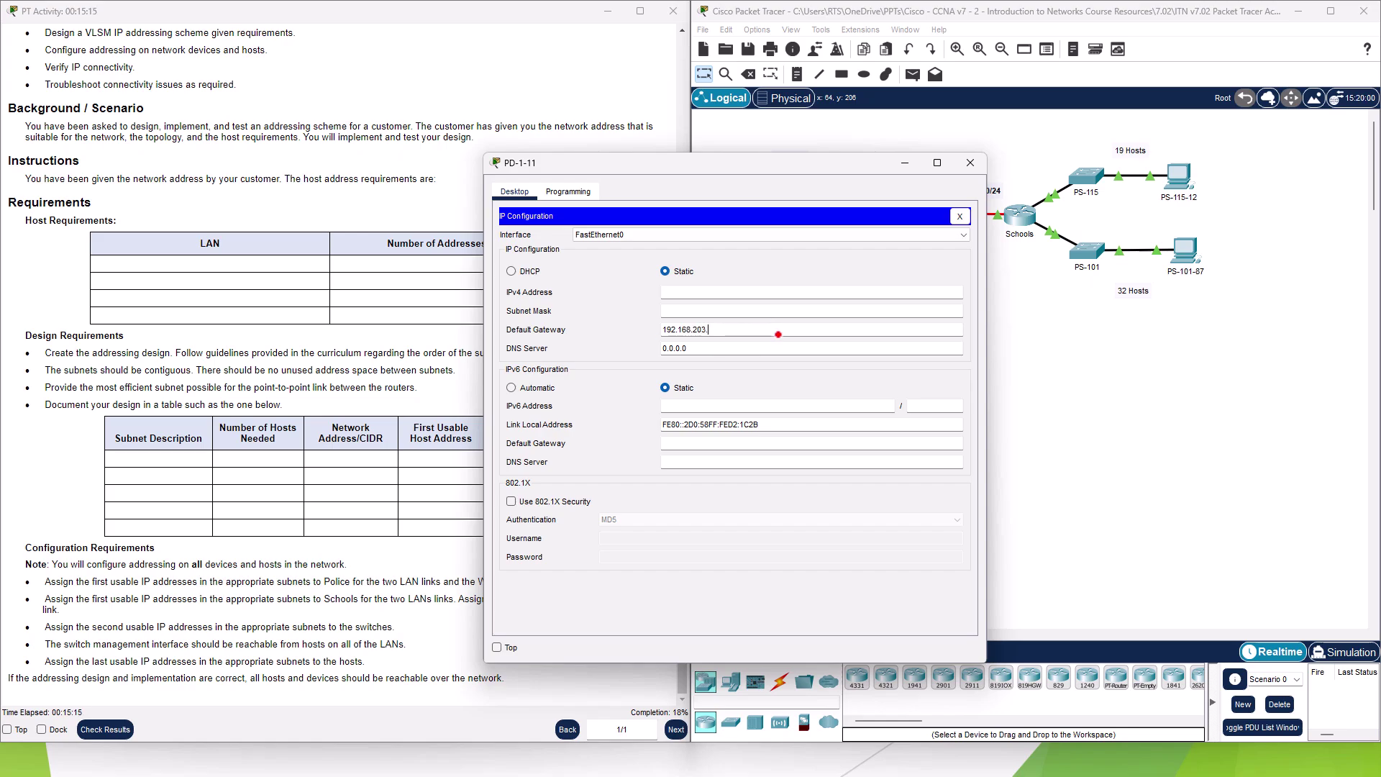
double_click(762, 329)
key("ctrl+c")
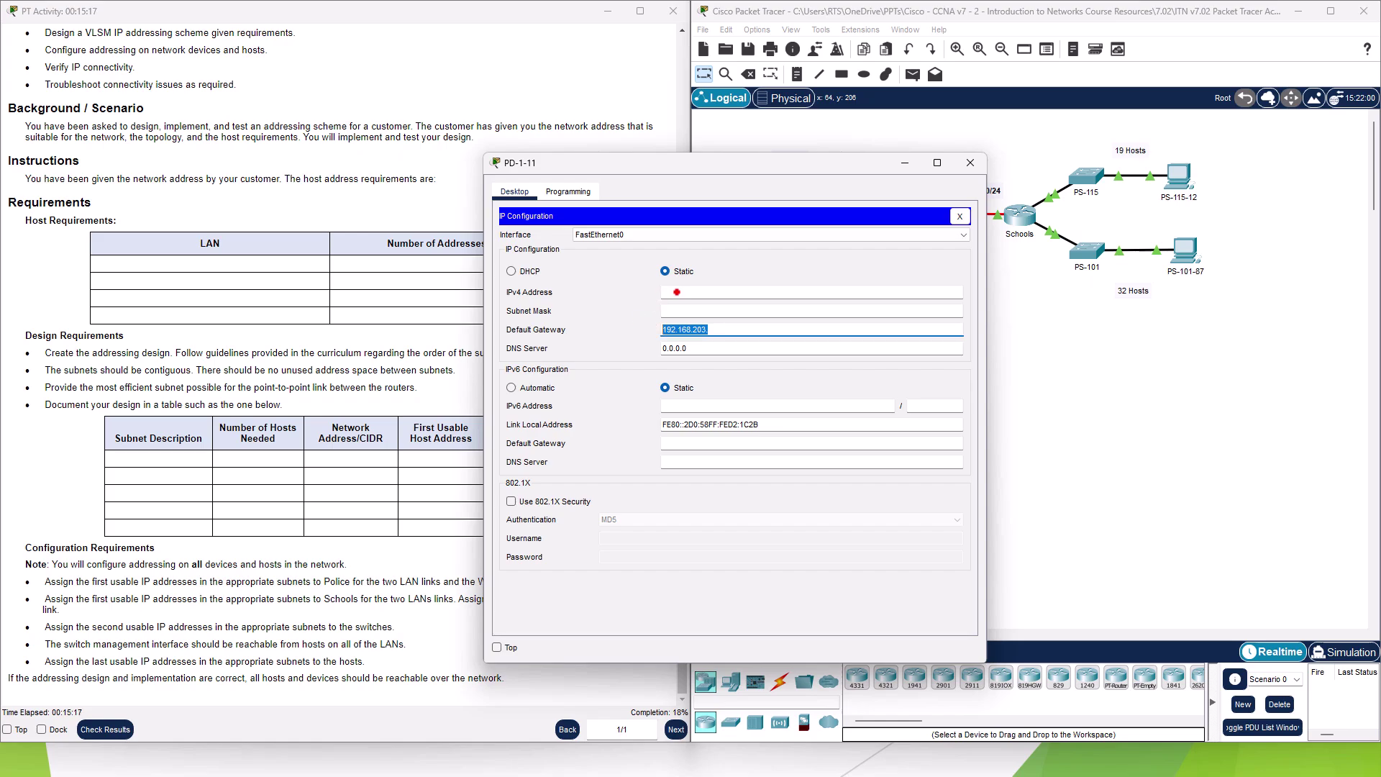
left_click(676, 291)
left_click(741, 387)
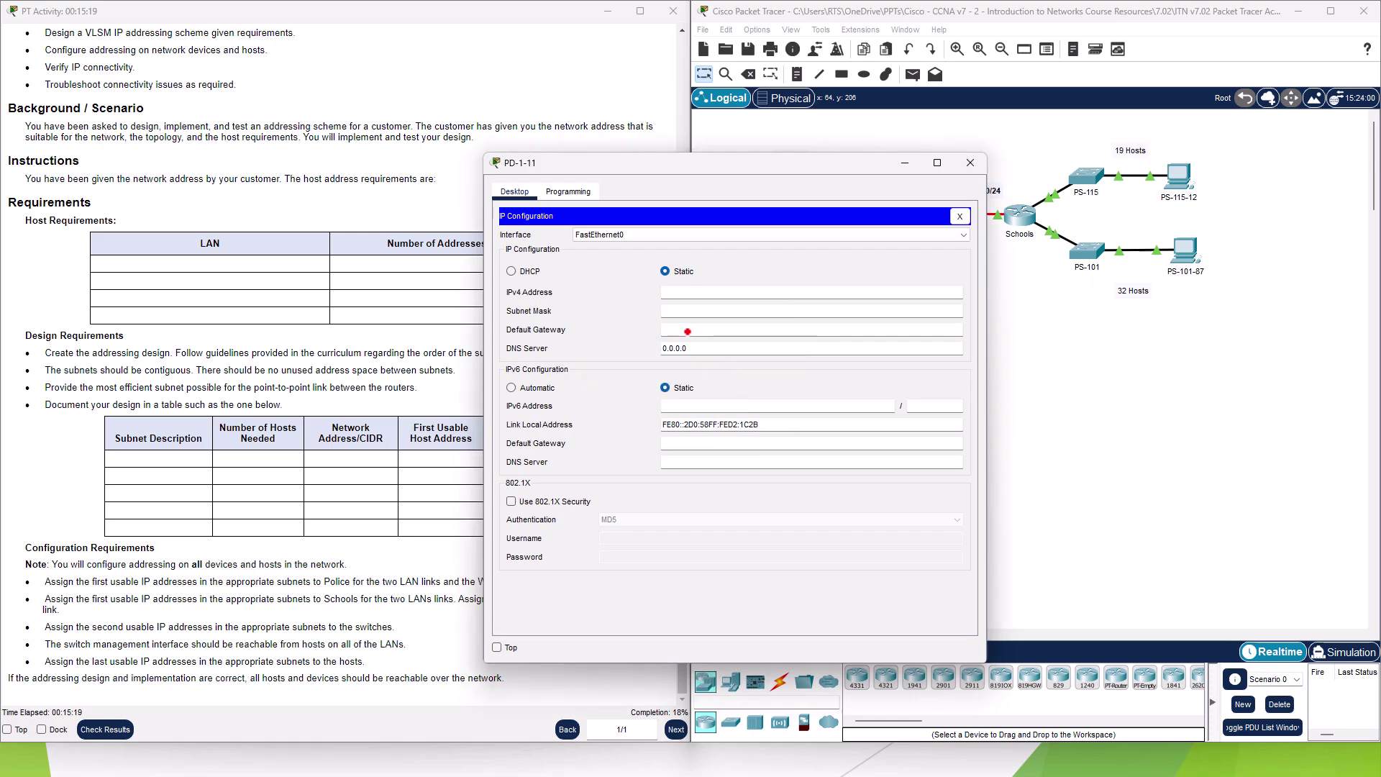
left_click(731, 294)
key("ctrl+v")
type(".")
type("94")
- Give PD-1-11 subnet mask 255.255.255.224 and default gateway 192.168.203.65, and close the host
left_click(737, 310)
type("224")
left_click(748, 326)
type("192.168.203.")
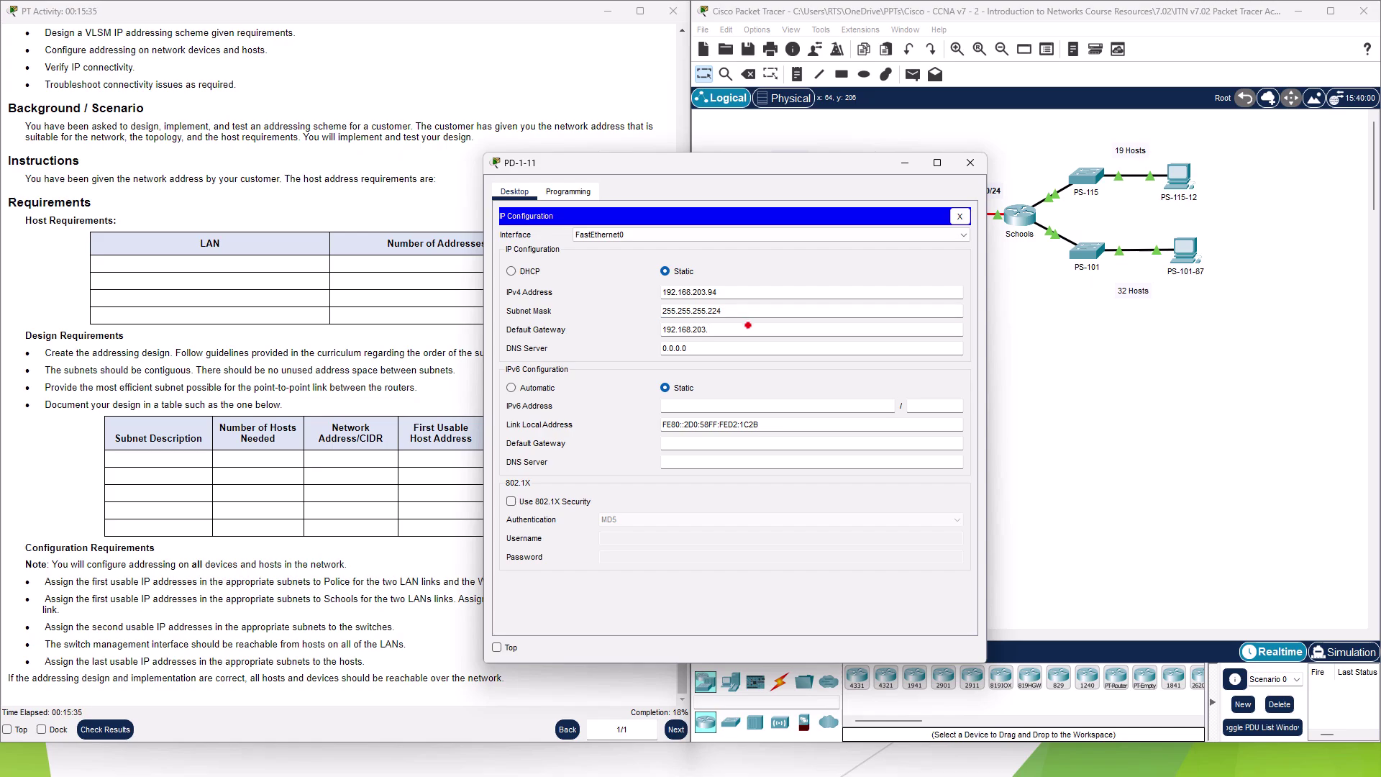
type("65")
left_click(758, 348)
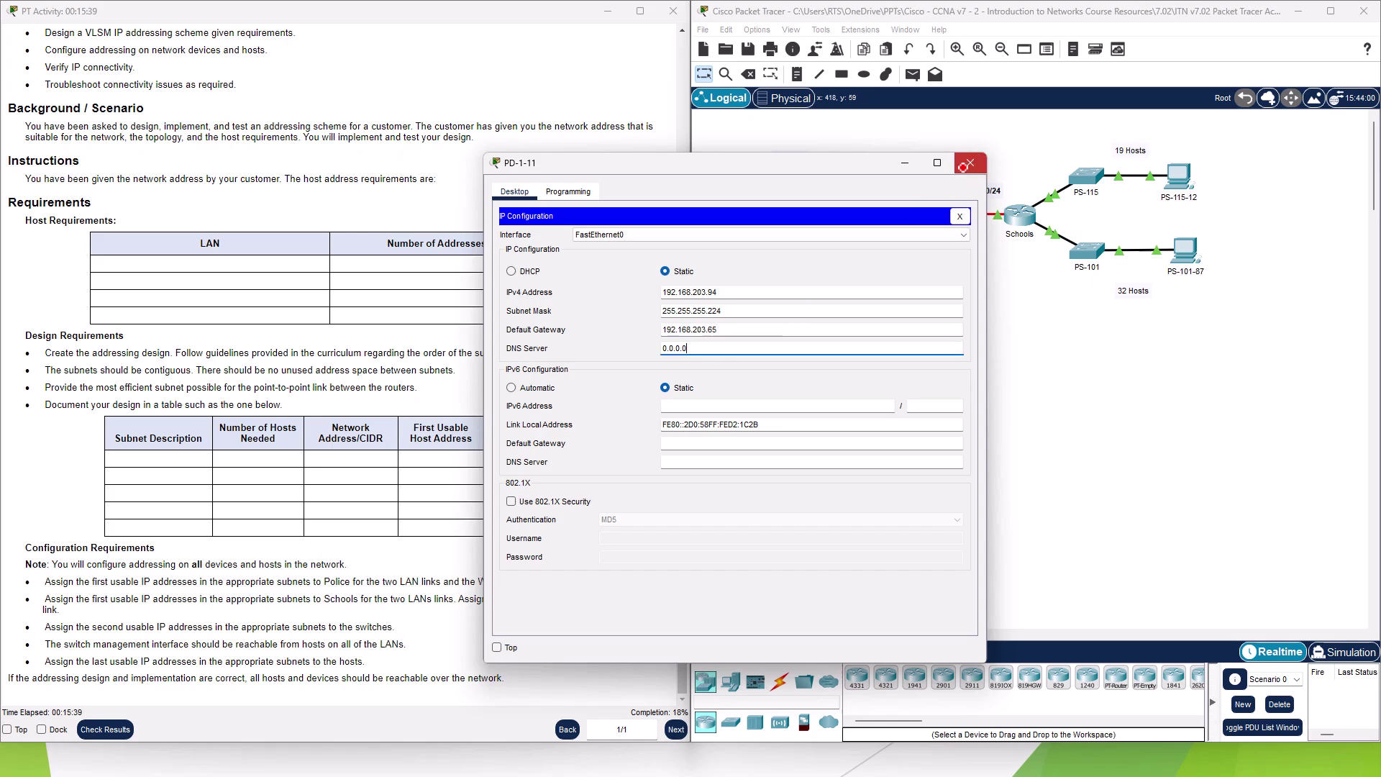
left_click(964, 165)
- Configure host PD-2-23 with IPv4 address 192.168.203.142, subnet mask 255.255.255.240 and default gateway 192.168.203.129
left_click(769, 245)
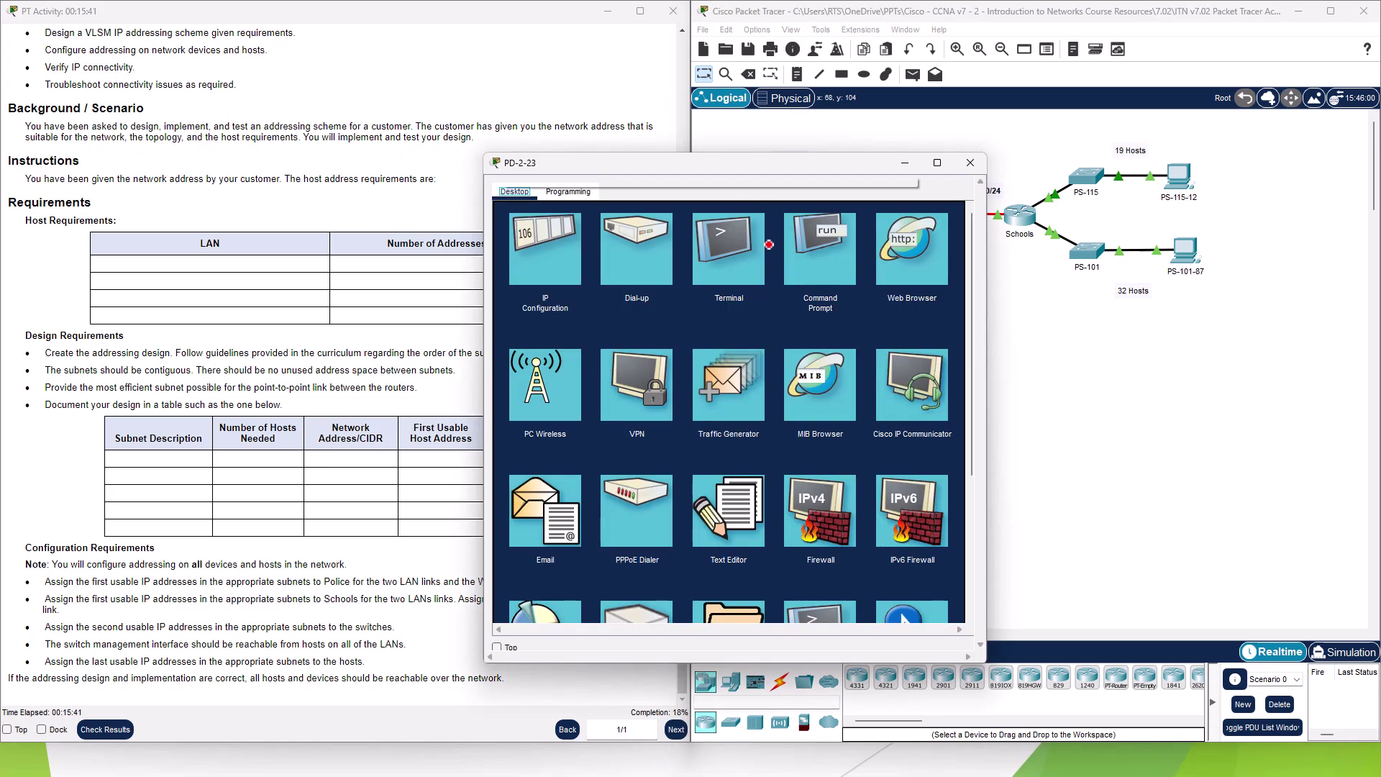
left_click(552, 263)
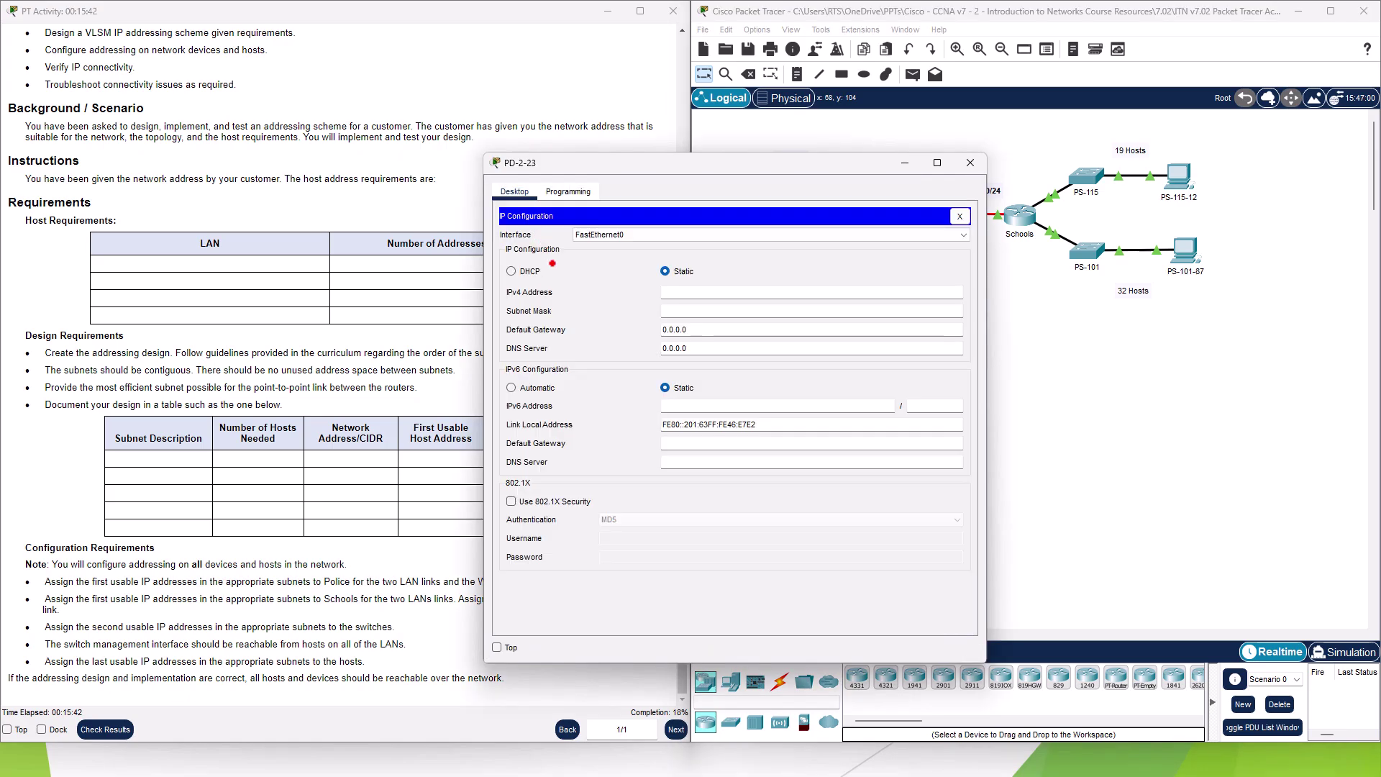
left_click(697, 290)
type("192.168.203.142")
left_click(732, 311)
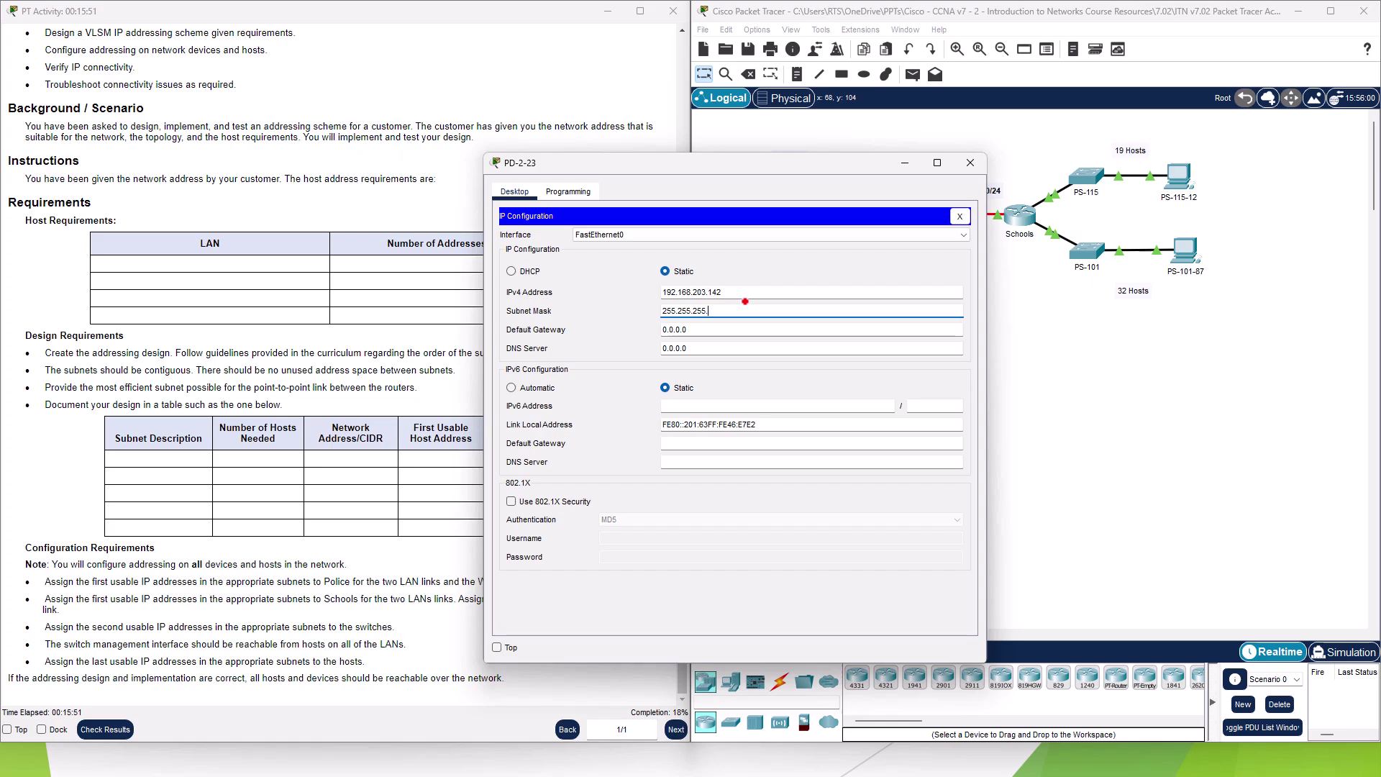
type("240")
key("Tab")
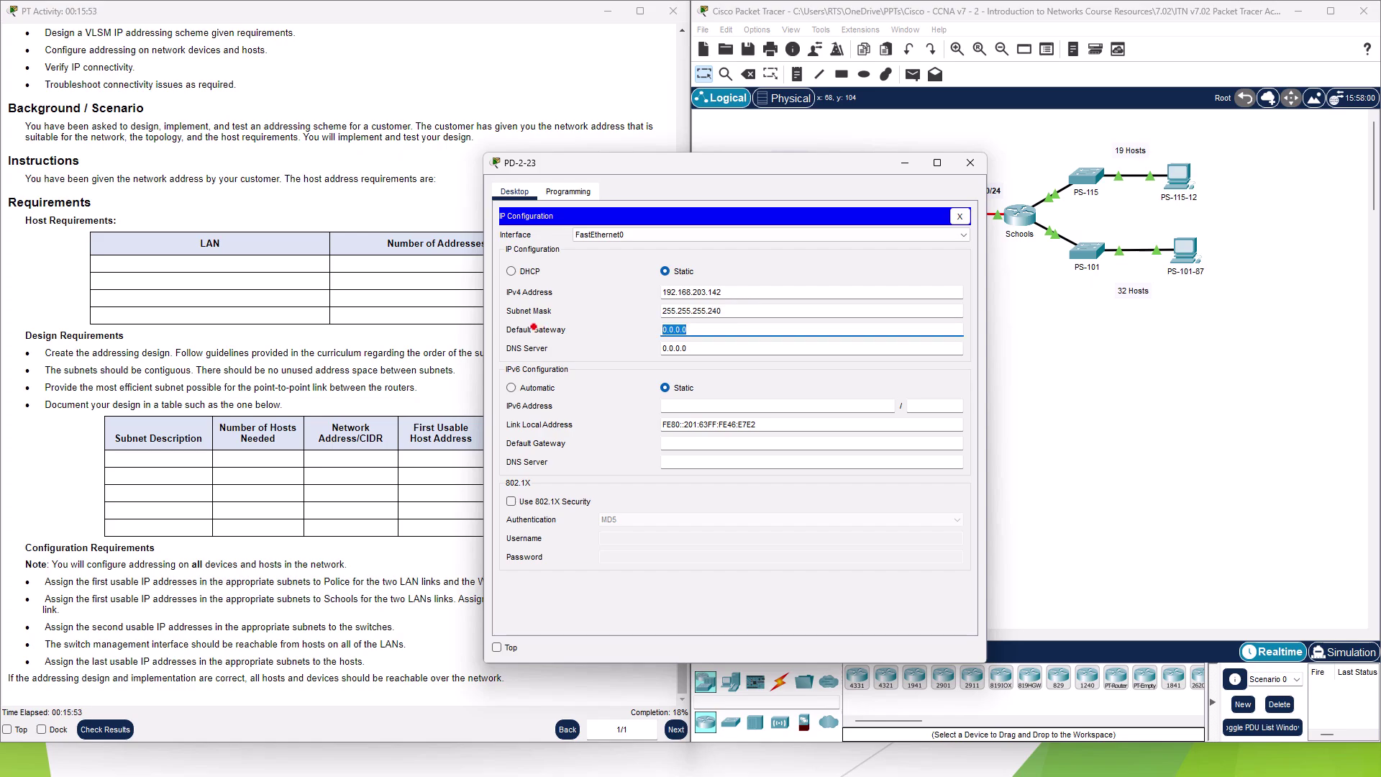
type("192.168.203.129")
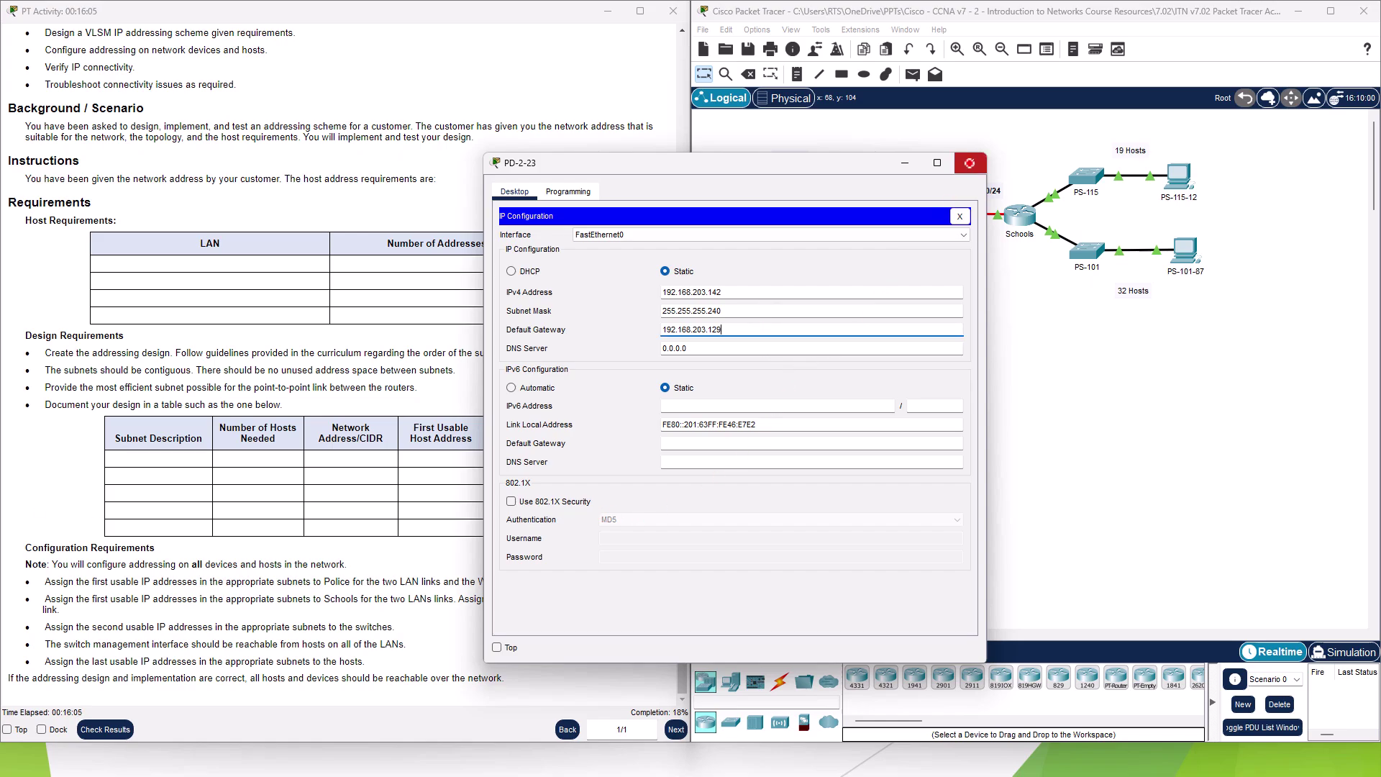
left_click(971, 163)
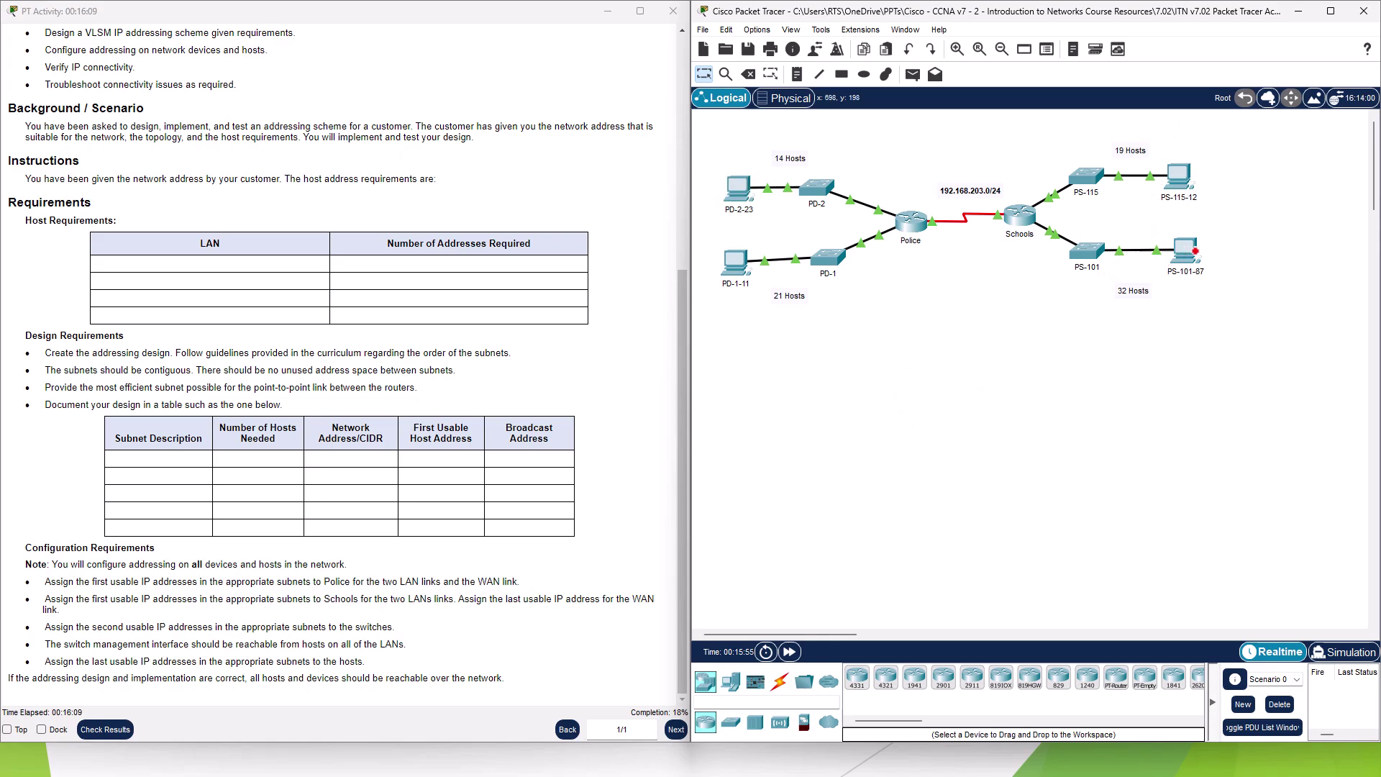
- Configure host PS-101-87 with IPv4 address 192.168.203.62, subnet mask 255.255.255.192 and default gateway 192.168.203.1
left_click(1185, 252)
left_click(579, 269)
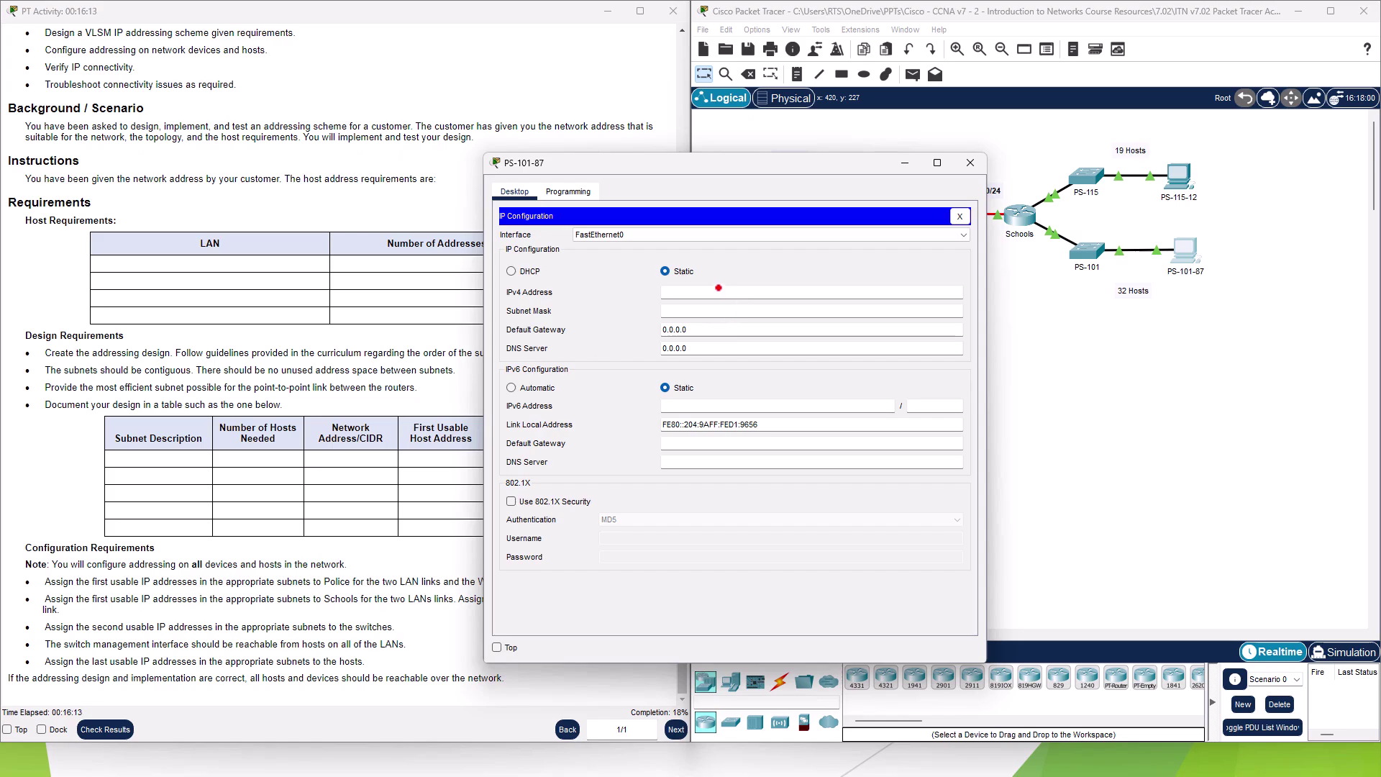
type("192.168.203.62")
left_click(746, 309)
type("192")
key("Tab")
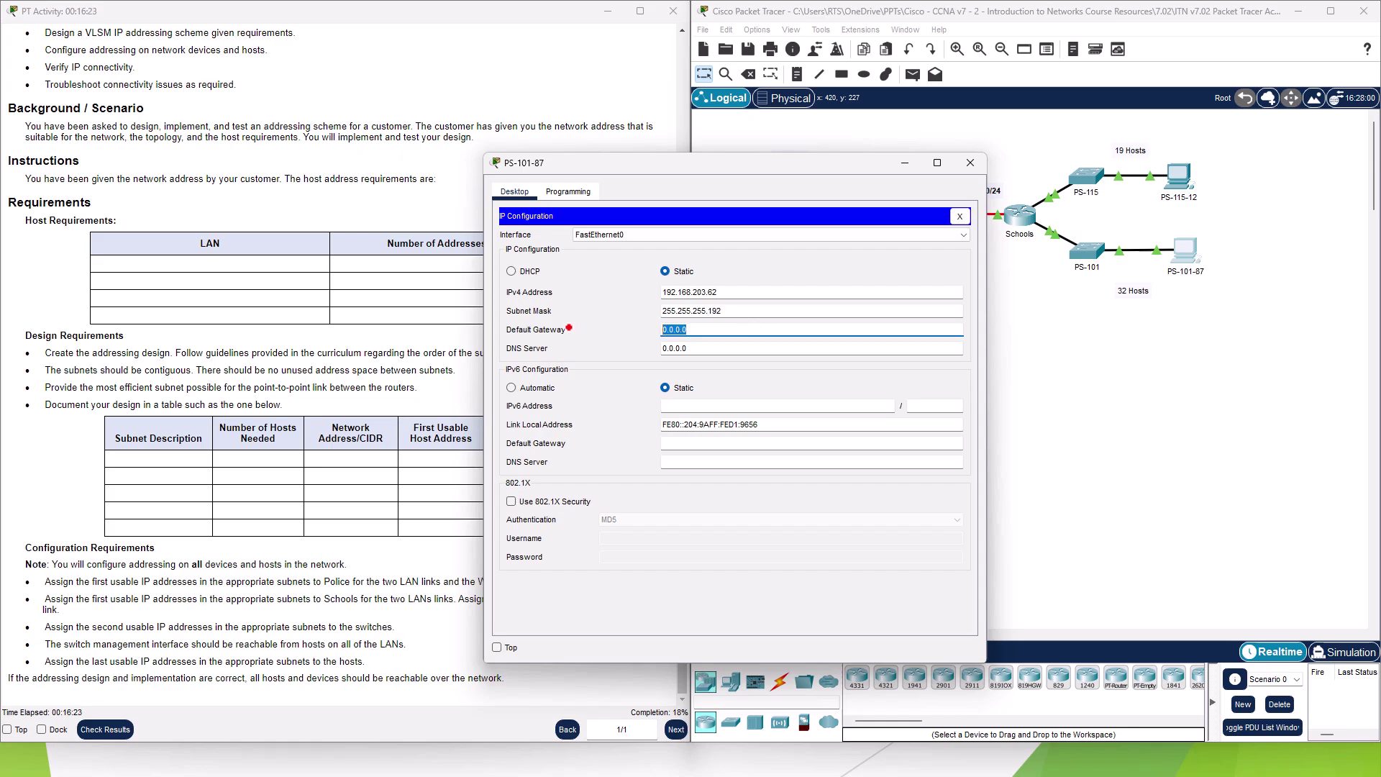
type("192.168.203.1")
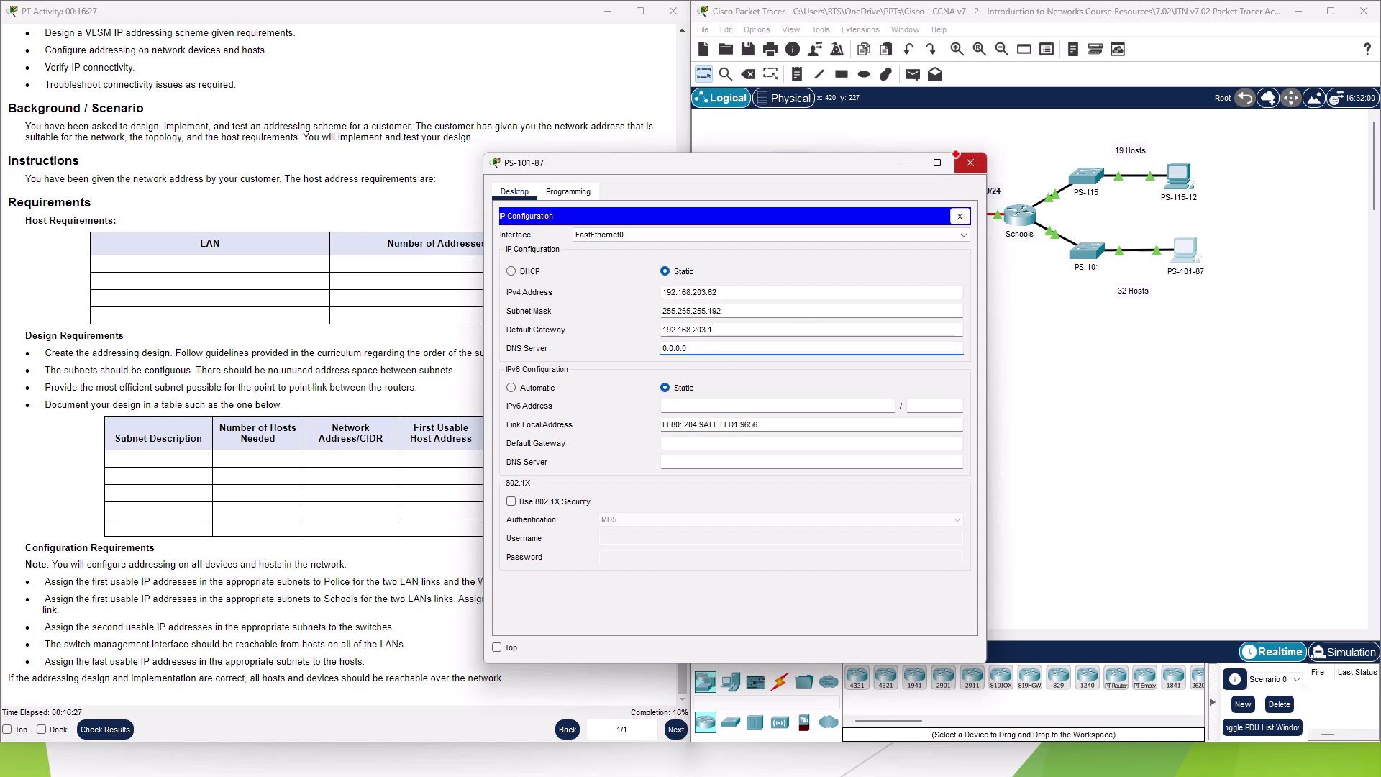
left_click(971, 163)
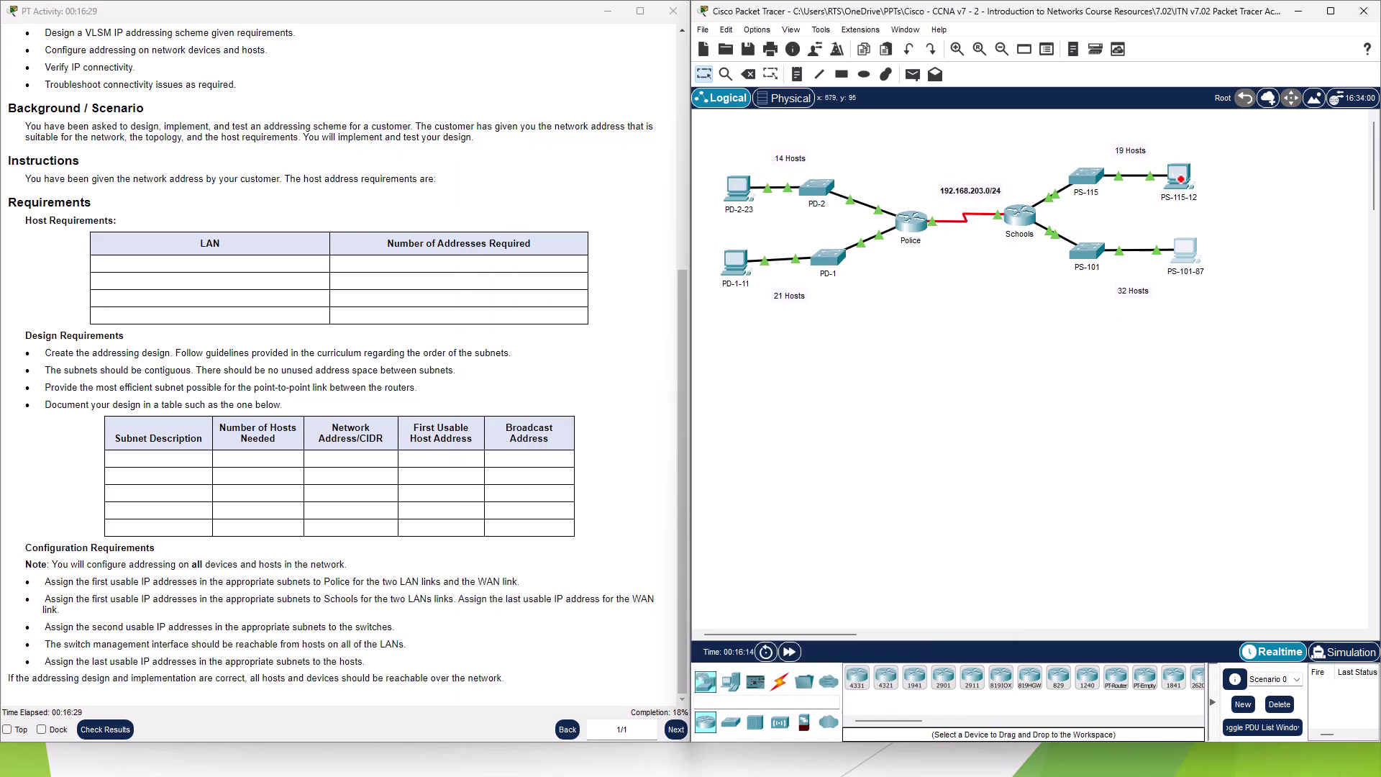
- Configure host PS-115-12 with IPv4 address 192.168.203.126, subnet mask 255.255.255.224 and default gateway 192.168.203.97
left_click(1177, 179)
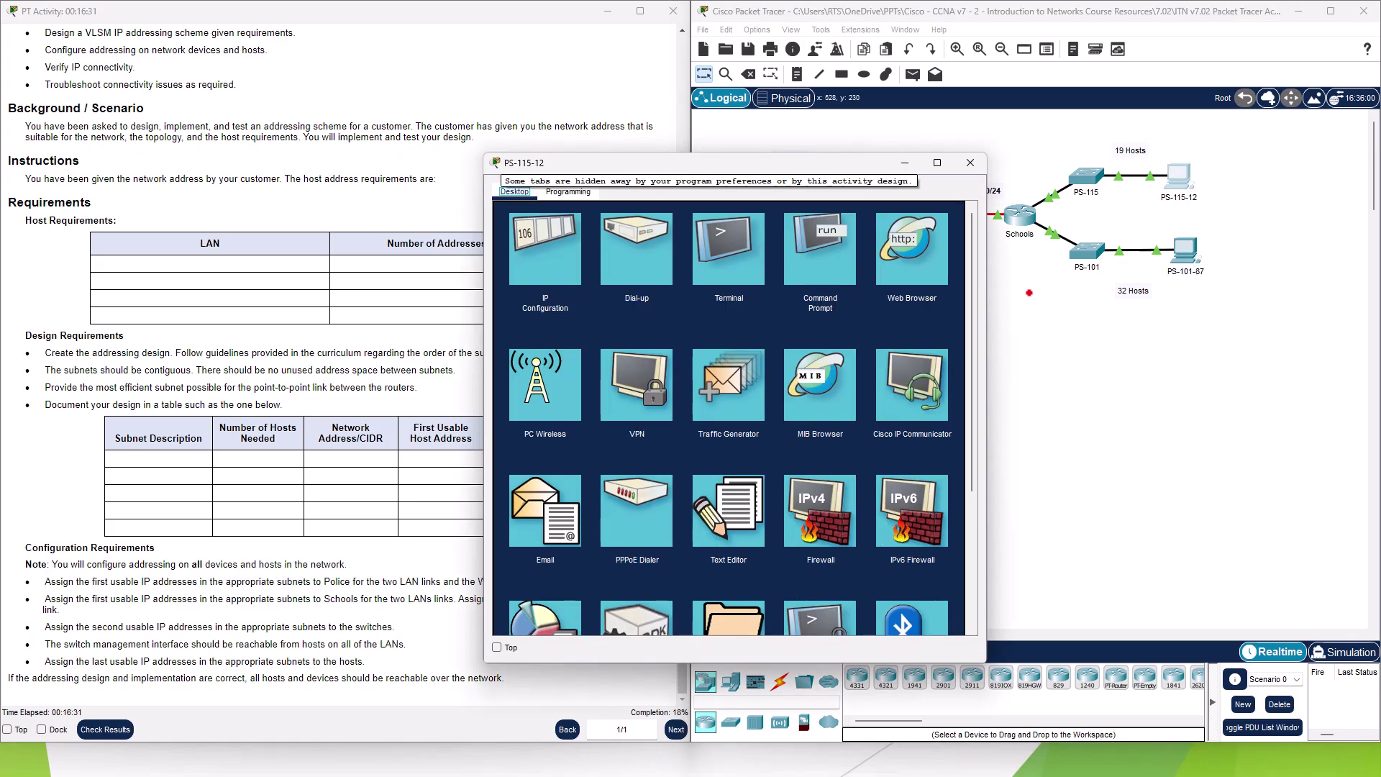
left_click(620, 252)
left_click(714, 292)
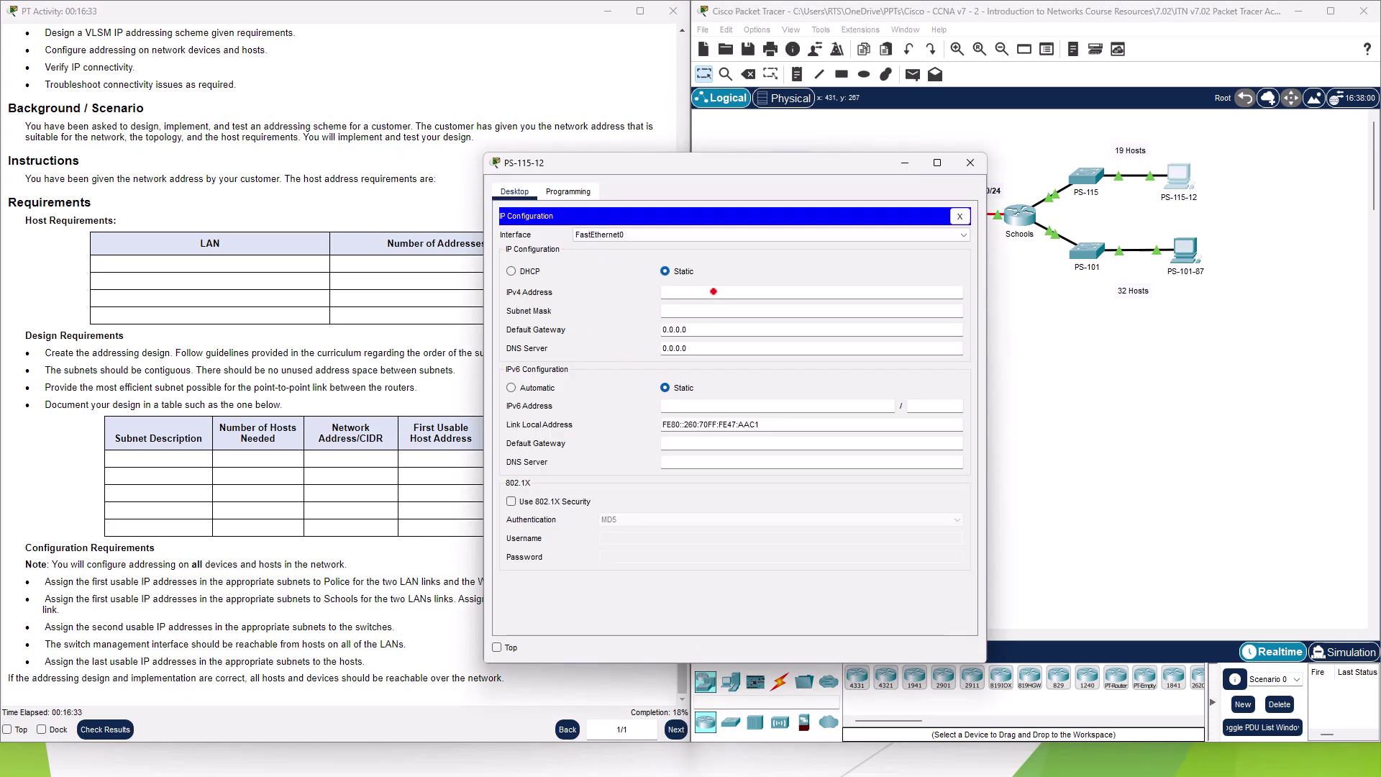
type("192.168.203.")
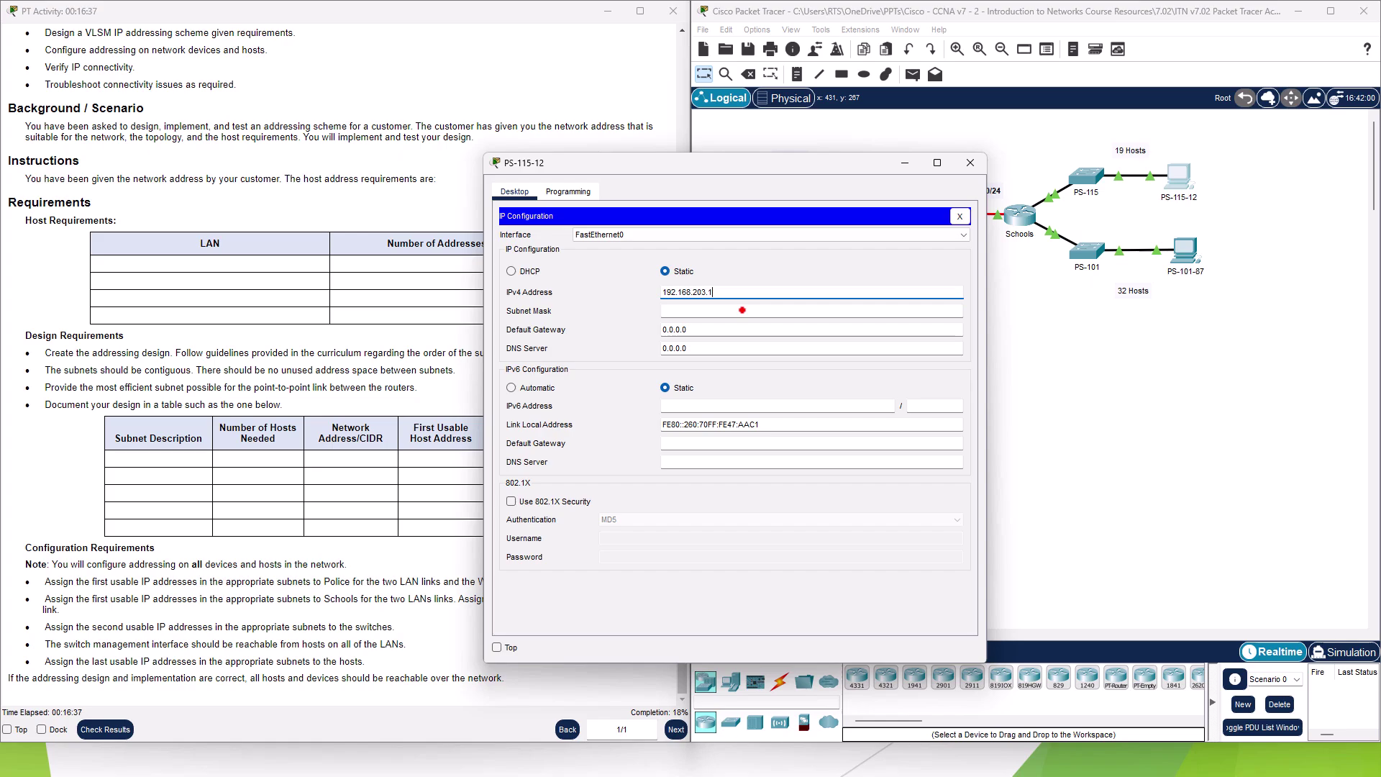
type("126")
left_click(768, 313)
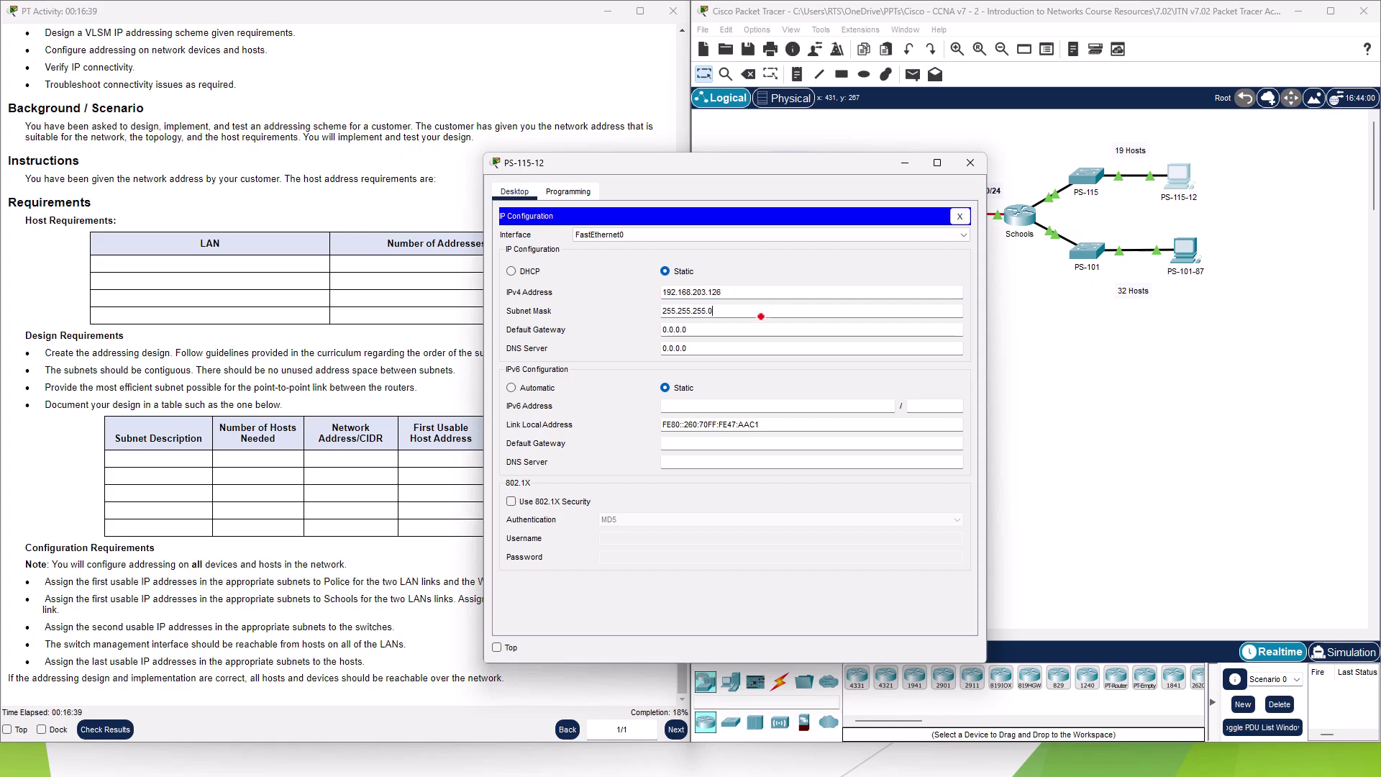
type("224")
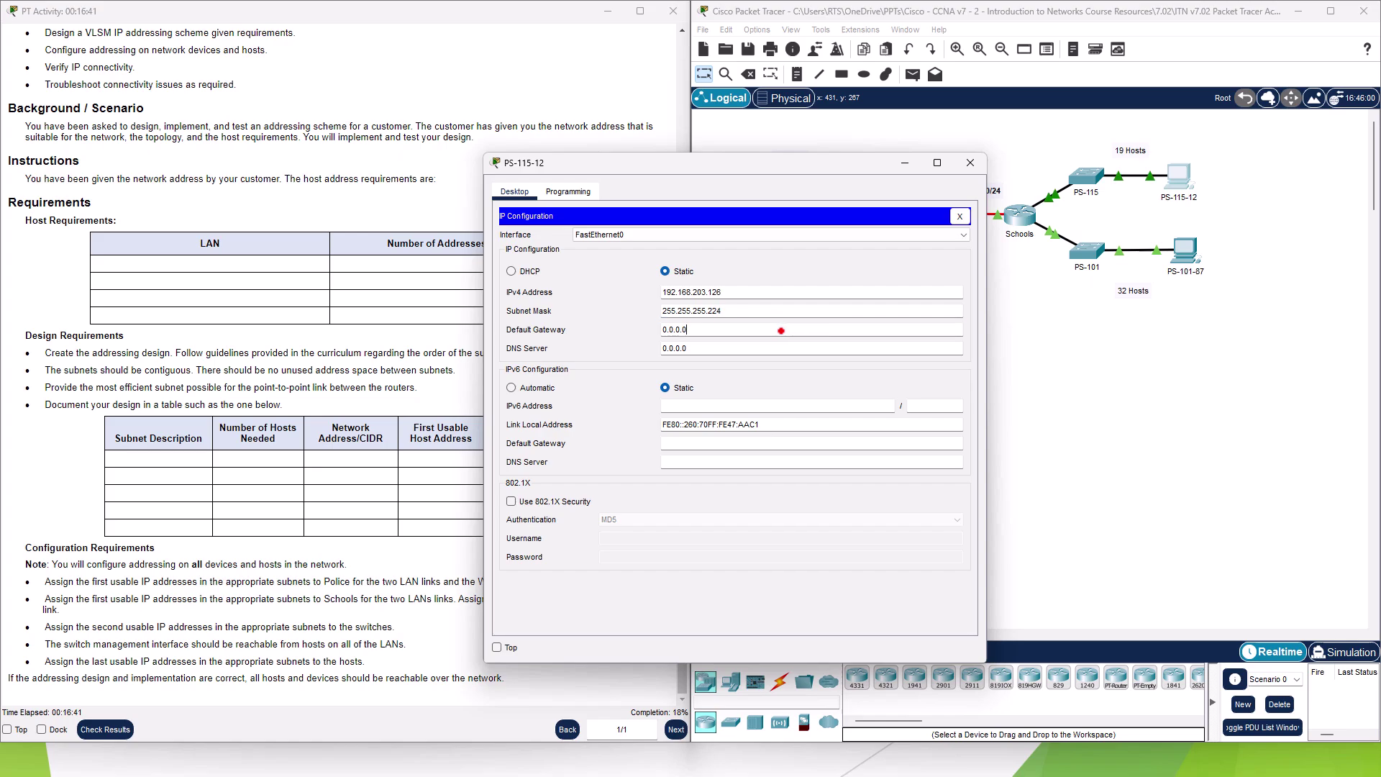
key("Tab")
type("192.168.203.")
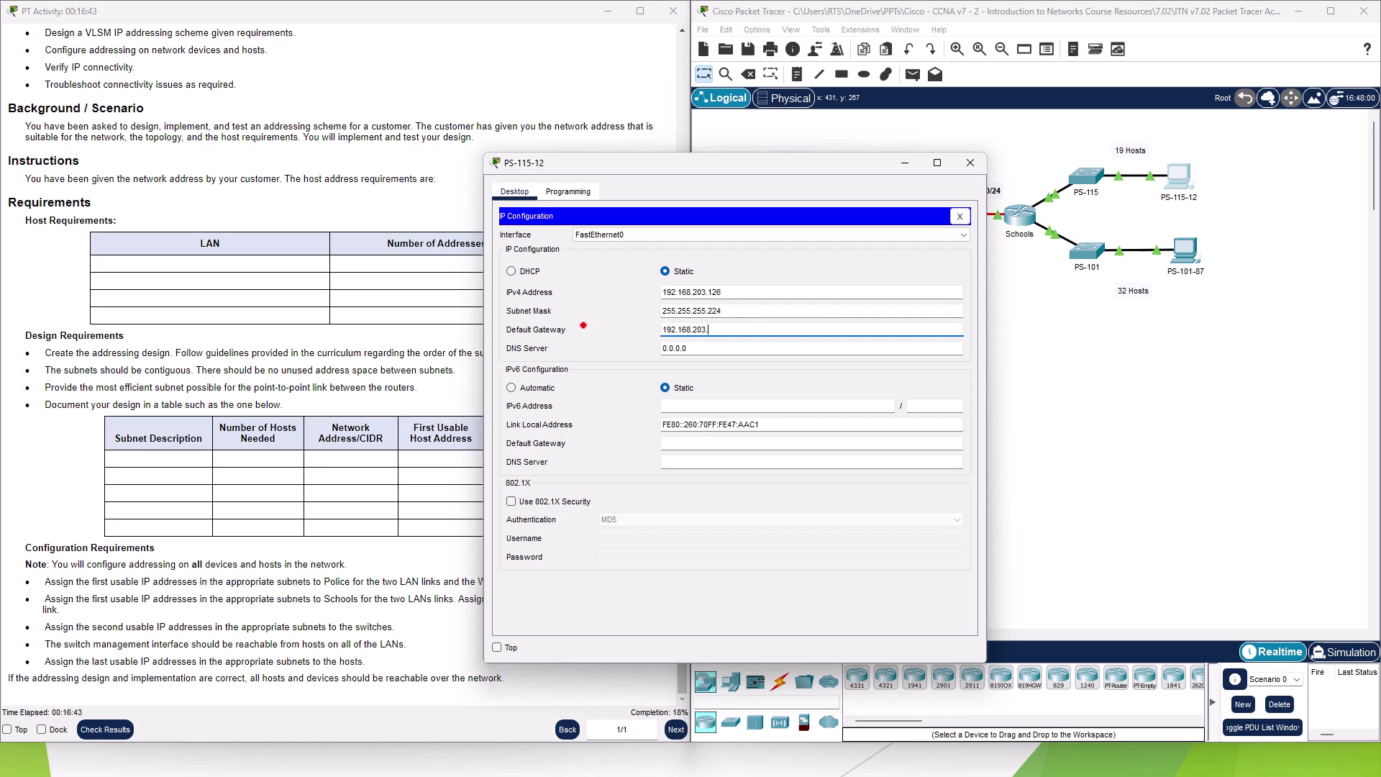
type("97")
left_click(969, 162)
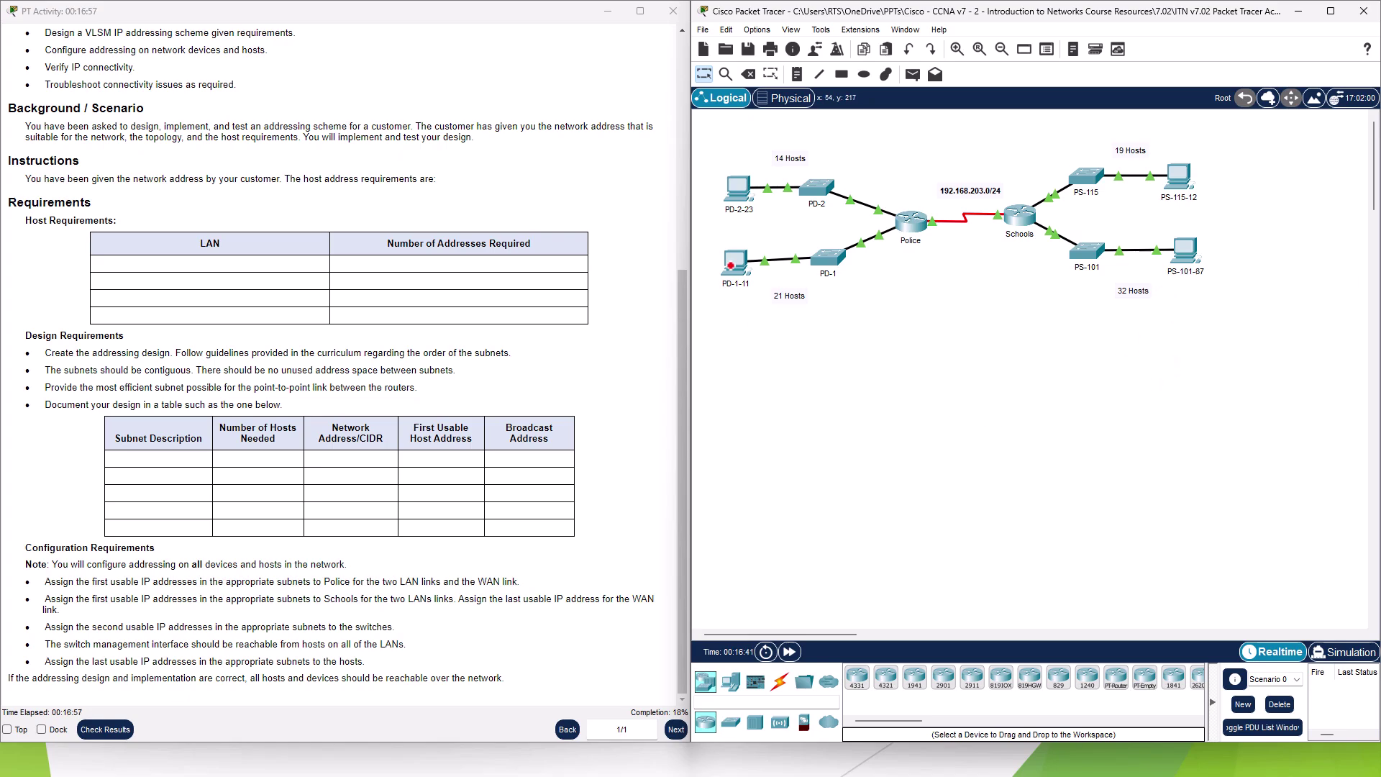
left_click(731, 263)
left_click(822, 258)
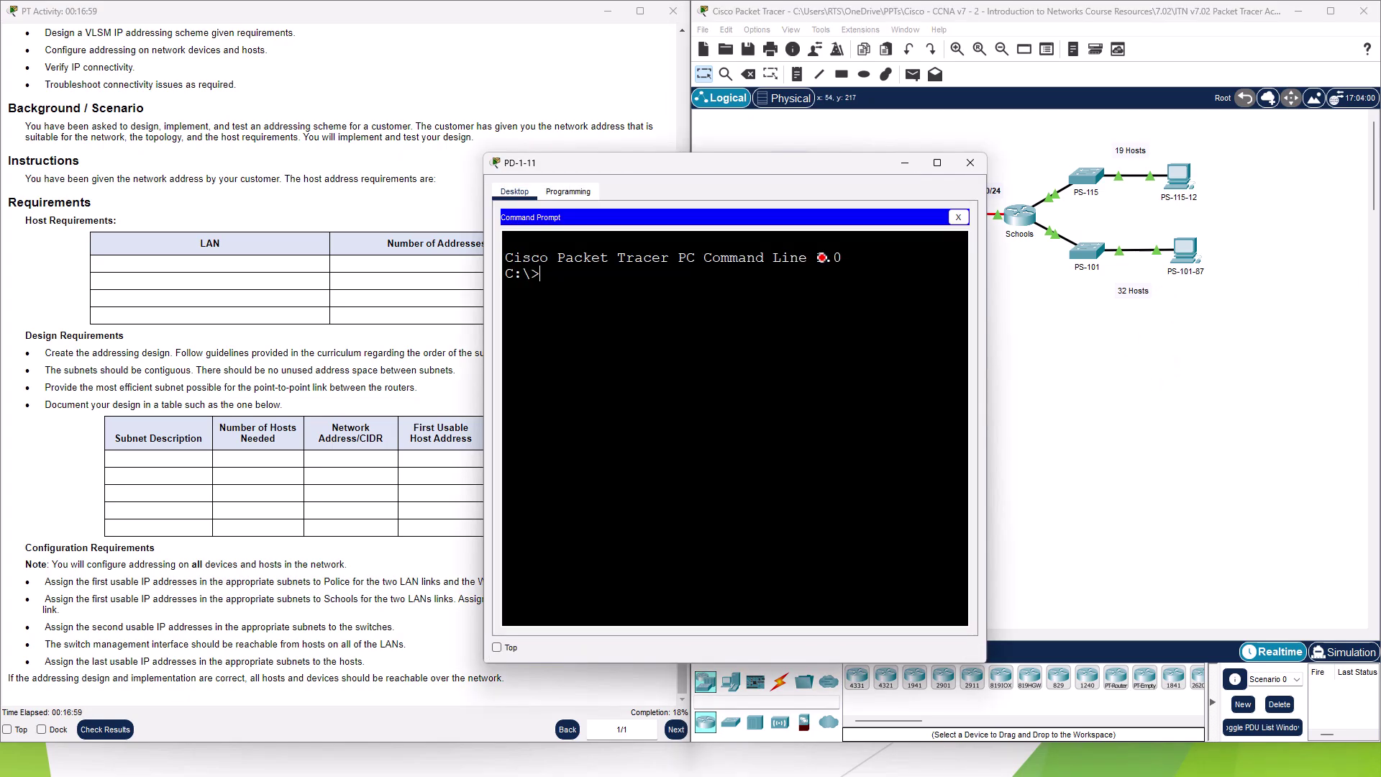
left_click_drag(806, 158, 628, 92)
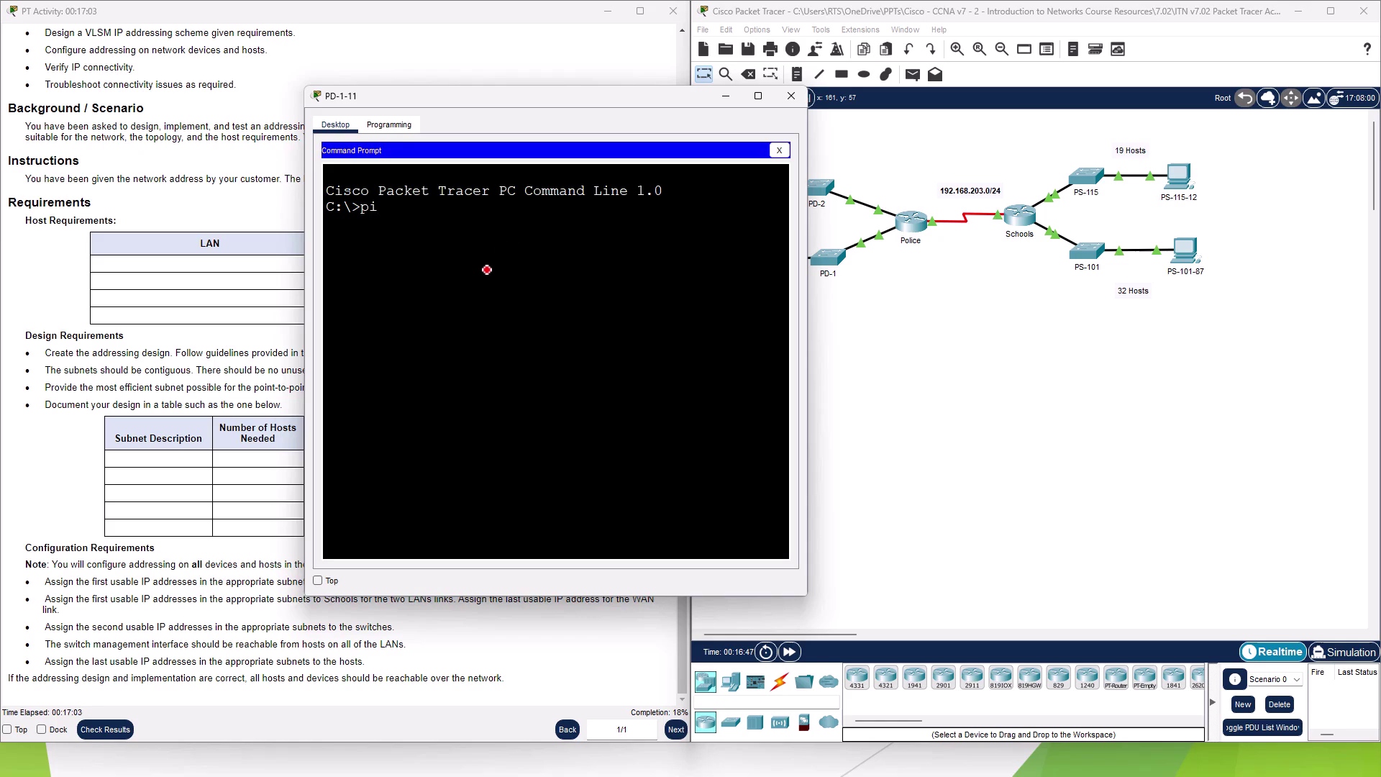
key("BackSpace")
key("BackSpace")
left_click(791, 96)
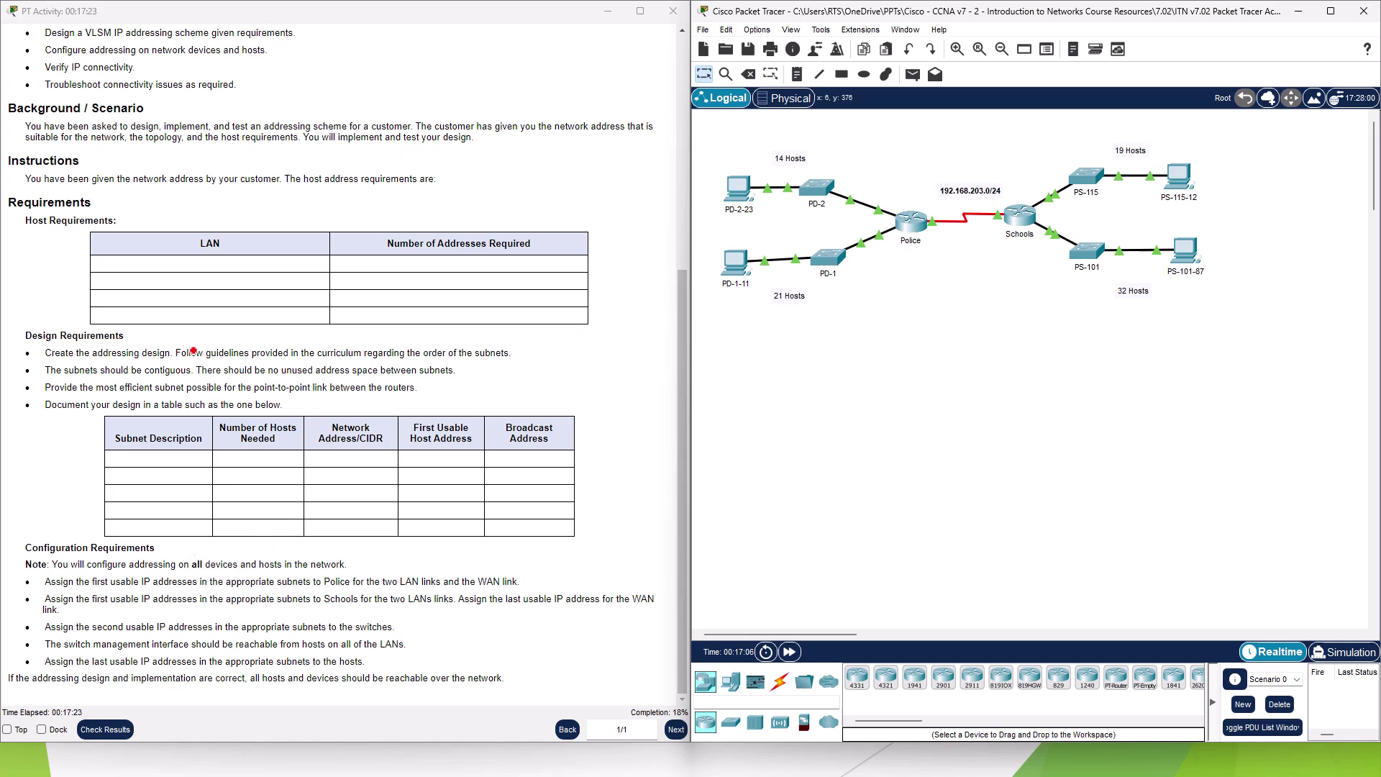
- Review the design requirements on subnet order, contiguous address space and the most efficient subnet for the point-to-point link
left_click_drag(197, 352, 536, 352)
left_click(536, 352)
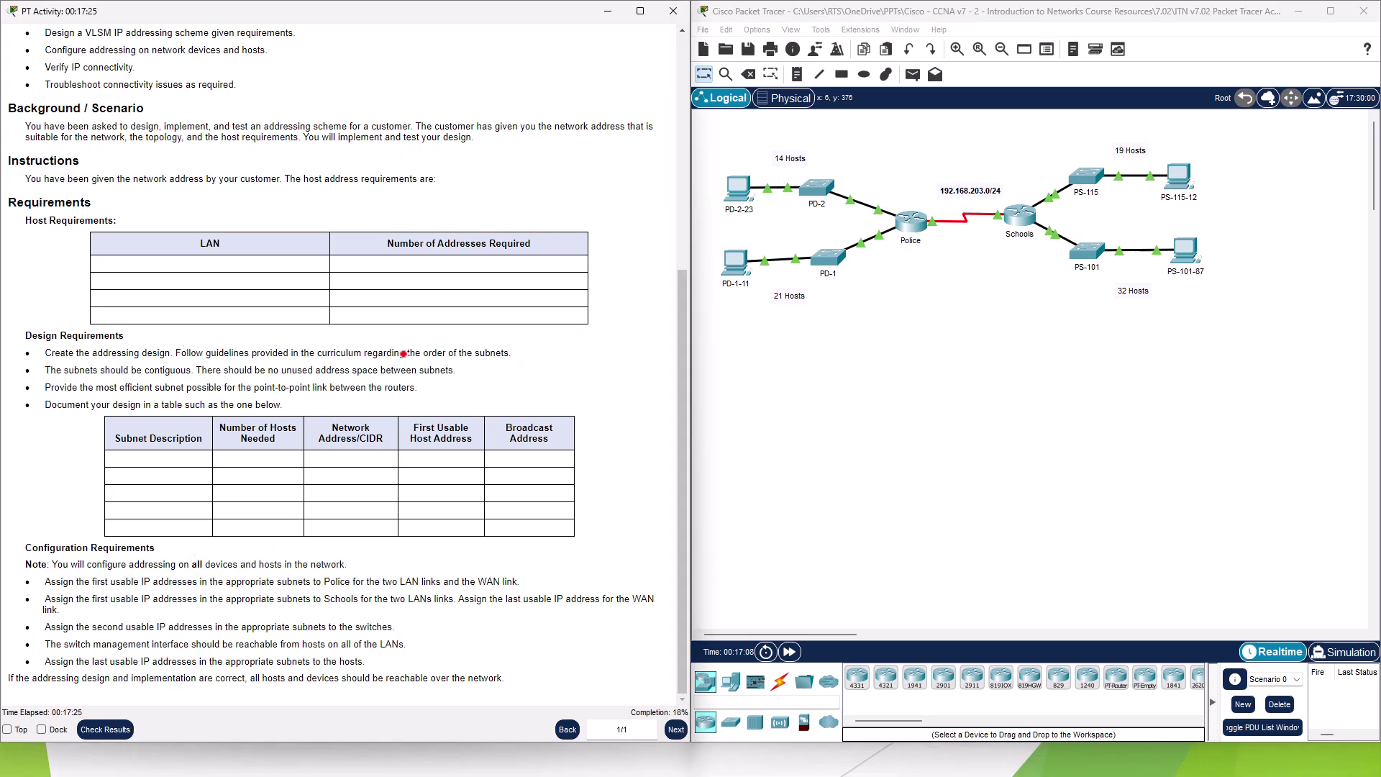
left_click_drag(186, 352, 528, 354)
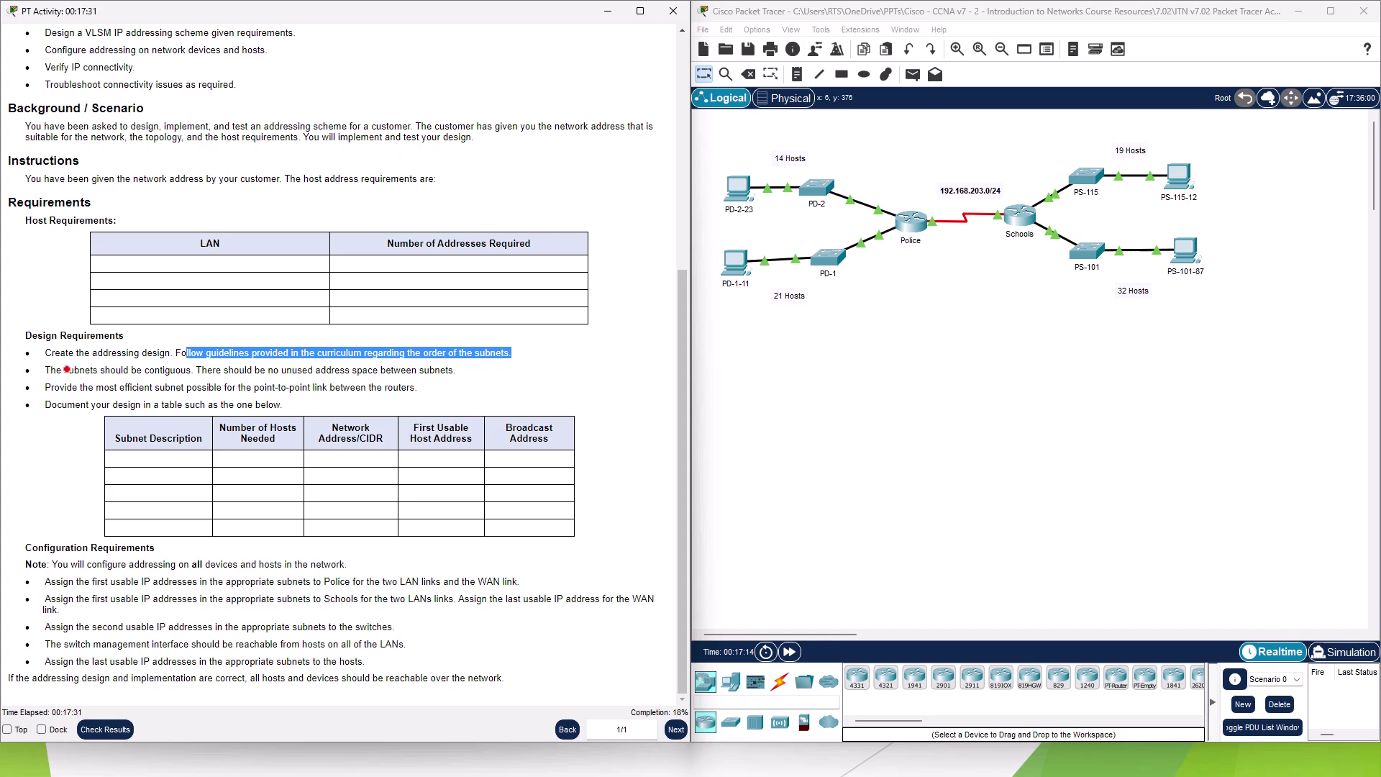
left_click_drag(54, 369, 482, 372)
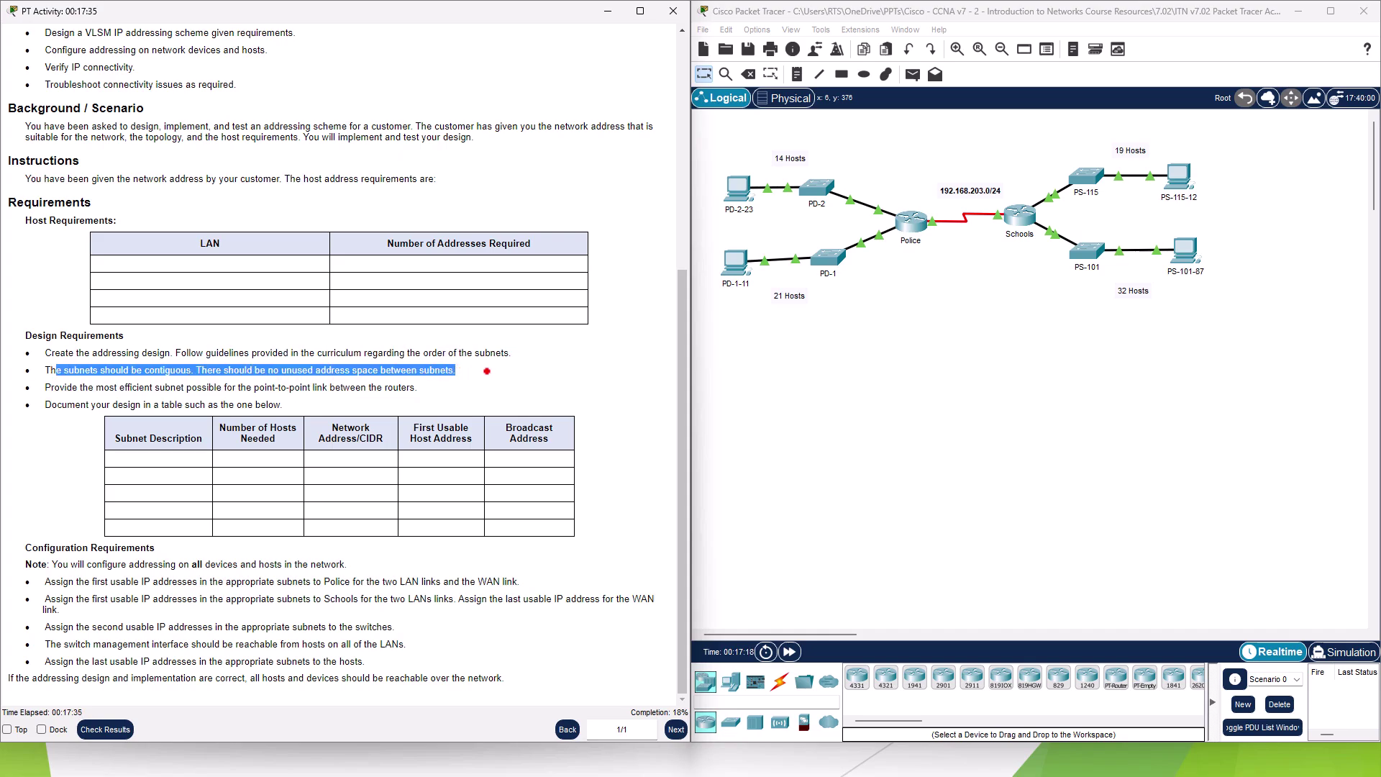
left_click_drag(64, 387, 451, 384)
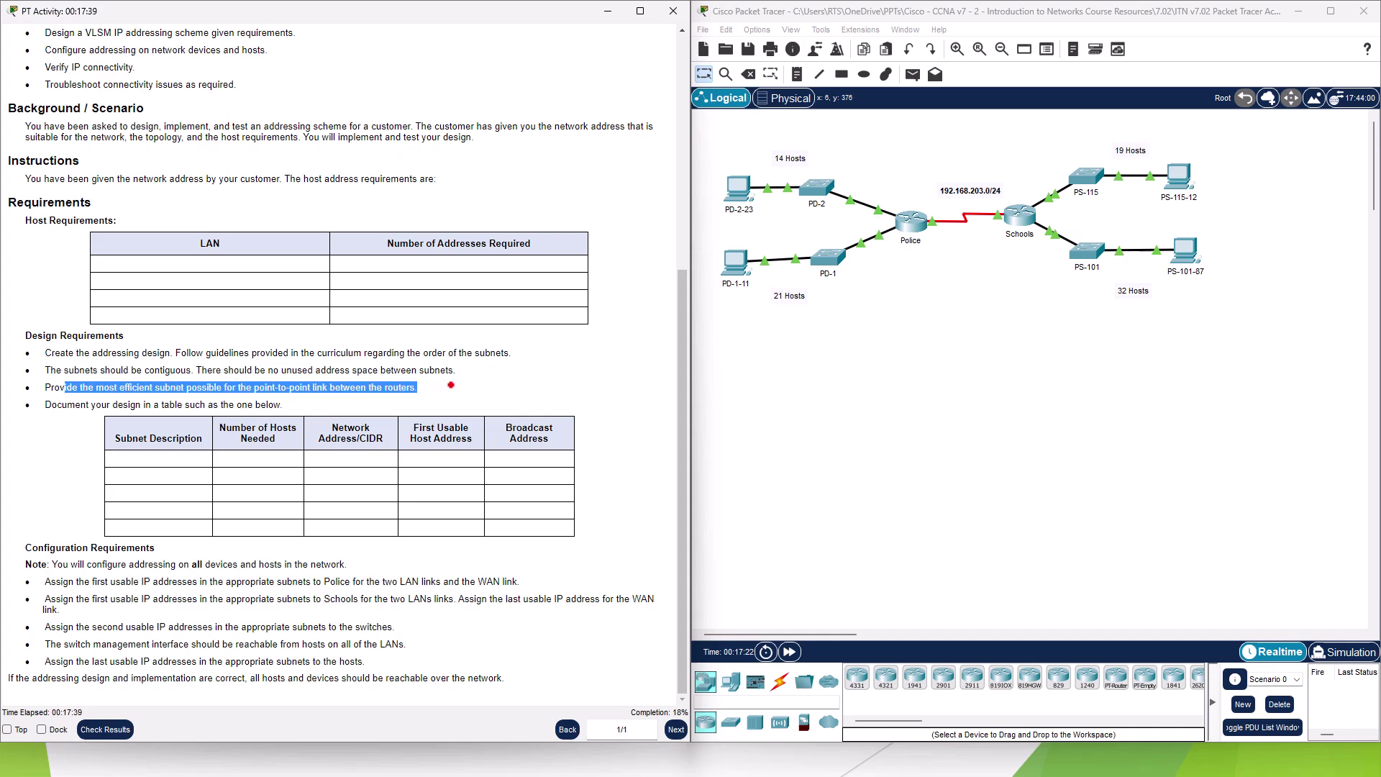
left_click(928, 374)
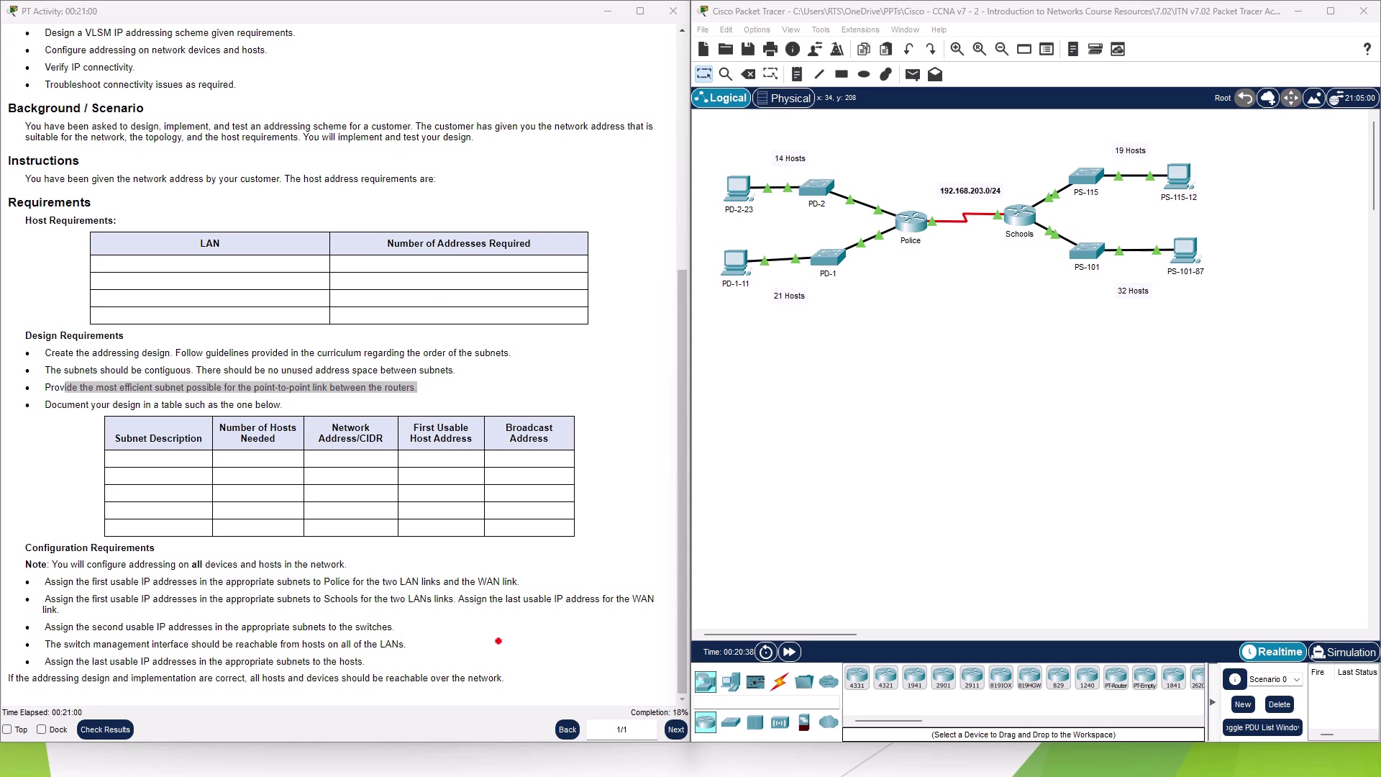
- Check the activity results and examine the status of the assessment items for every device
left_click(106, 729)
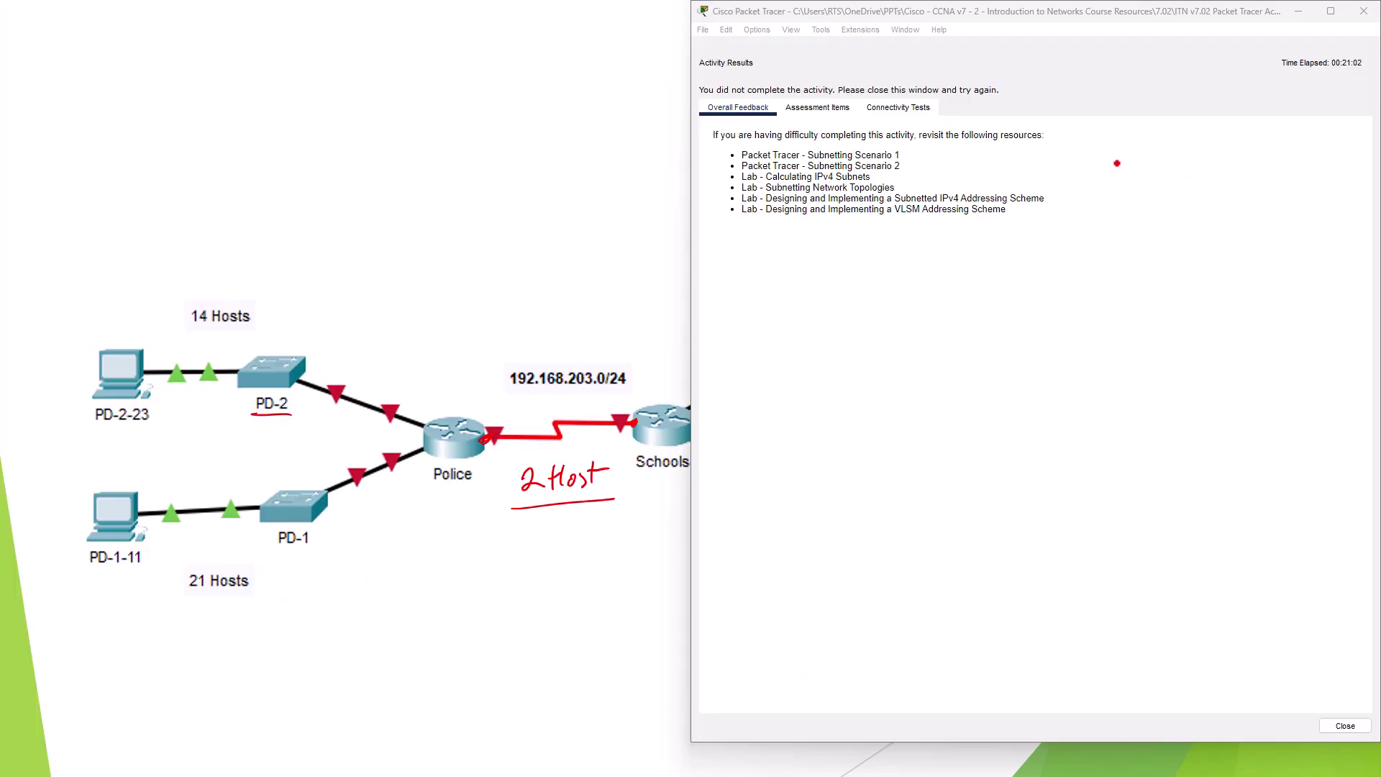
left_click(817, 107)
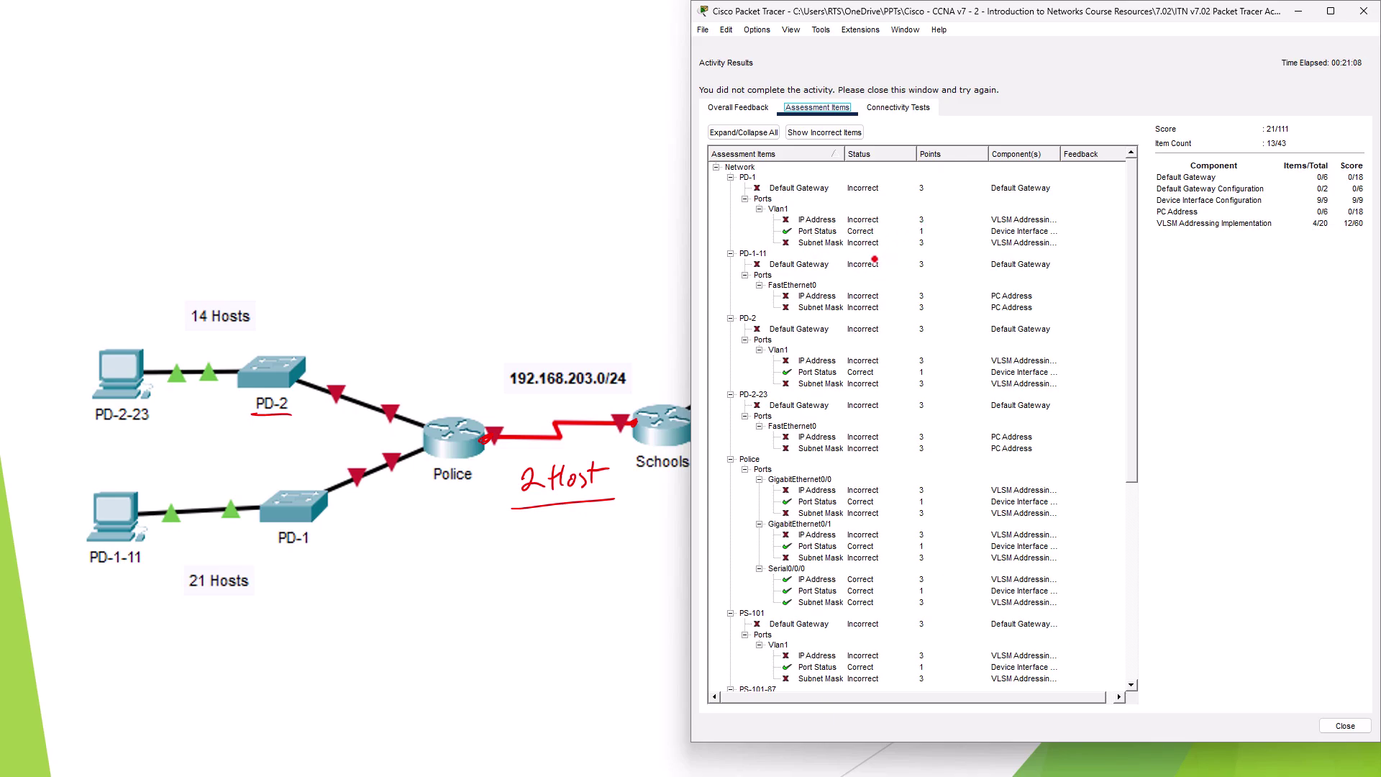
scroll(869, 329, "down", 5)
scroll(868, 329, "down", 1)
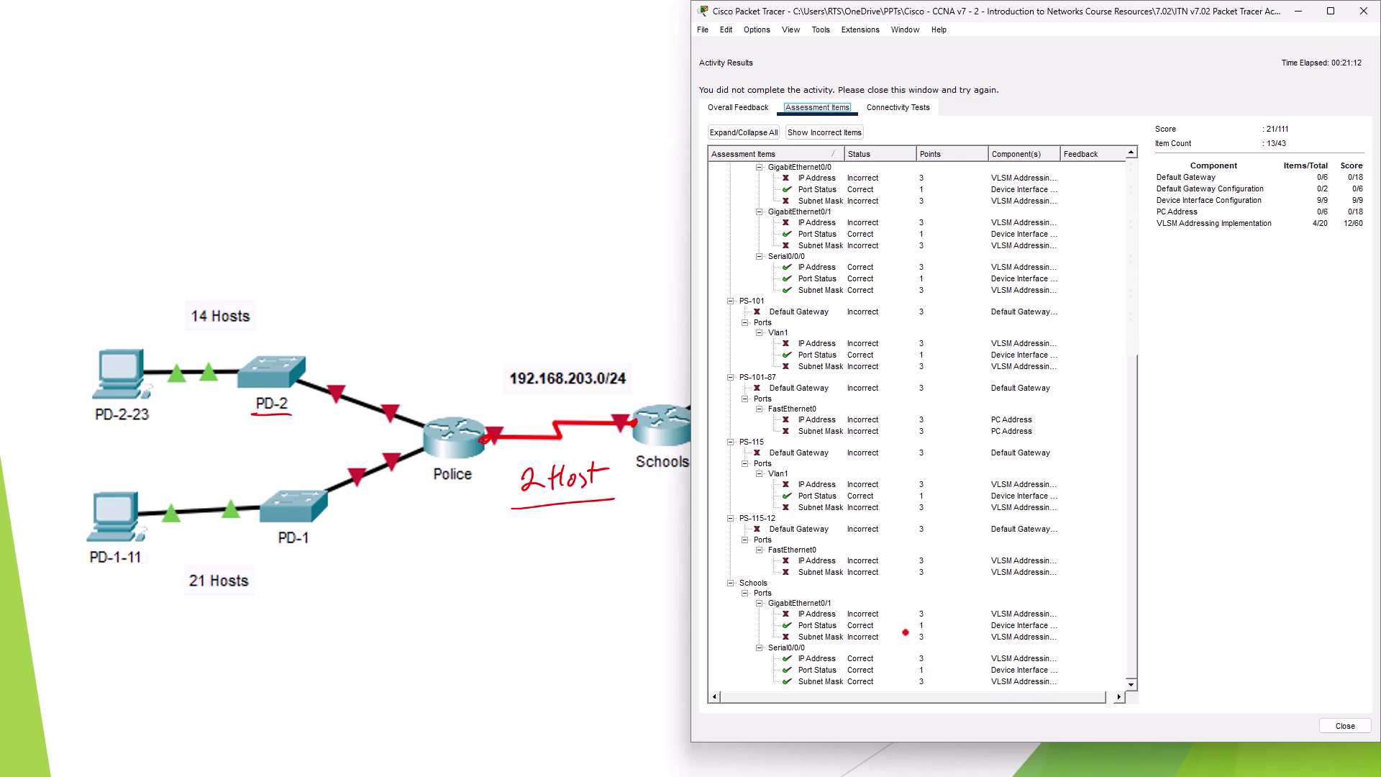
- Examine the IP address, port status and subnet mask assessment items for the Schools router's Serial0/0/0 port
left_click(816, 670)
left_click(825, 682)
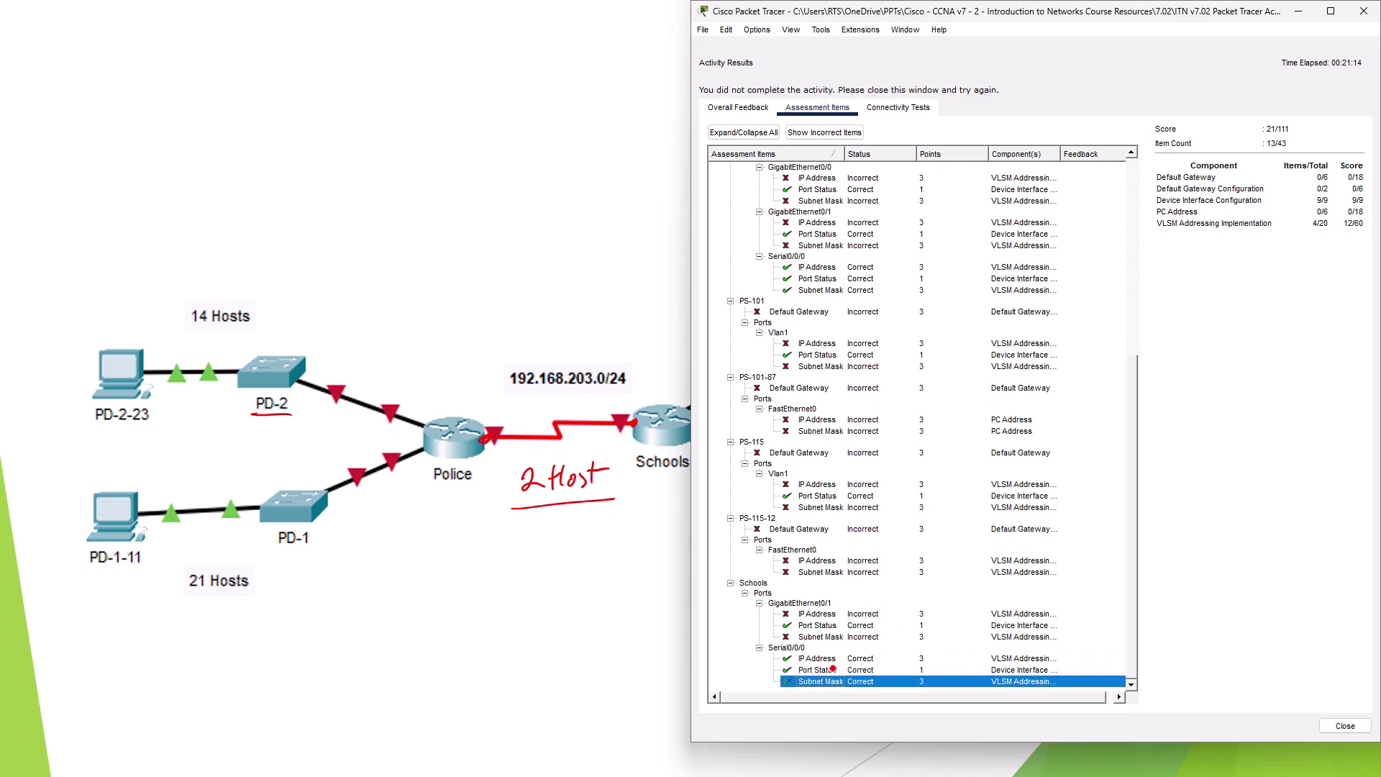
left_click(828, 659)
left_click(822, 669)
left_click(821, 681)
left_click(823, 658)
left_click(822, 670)
left_click(822, 681)
- Switch to the Snipping Tool and review the handwritten addressing table for all devices
key("alt+Tab")
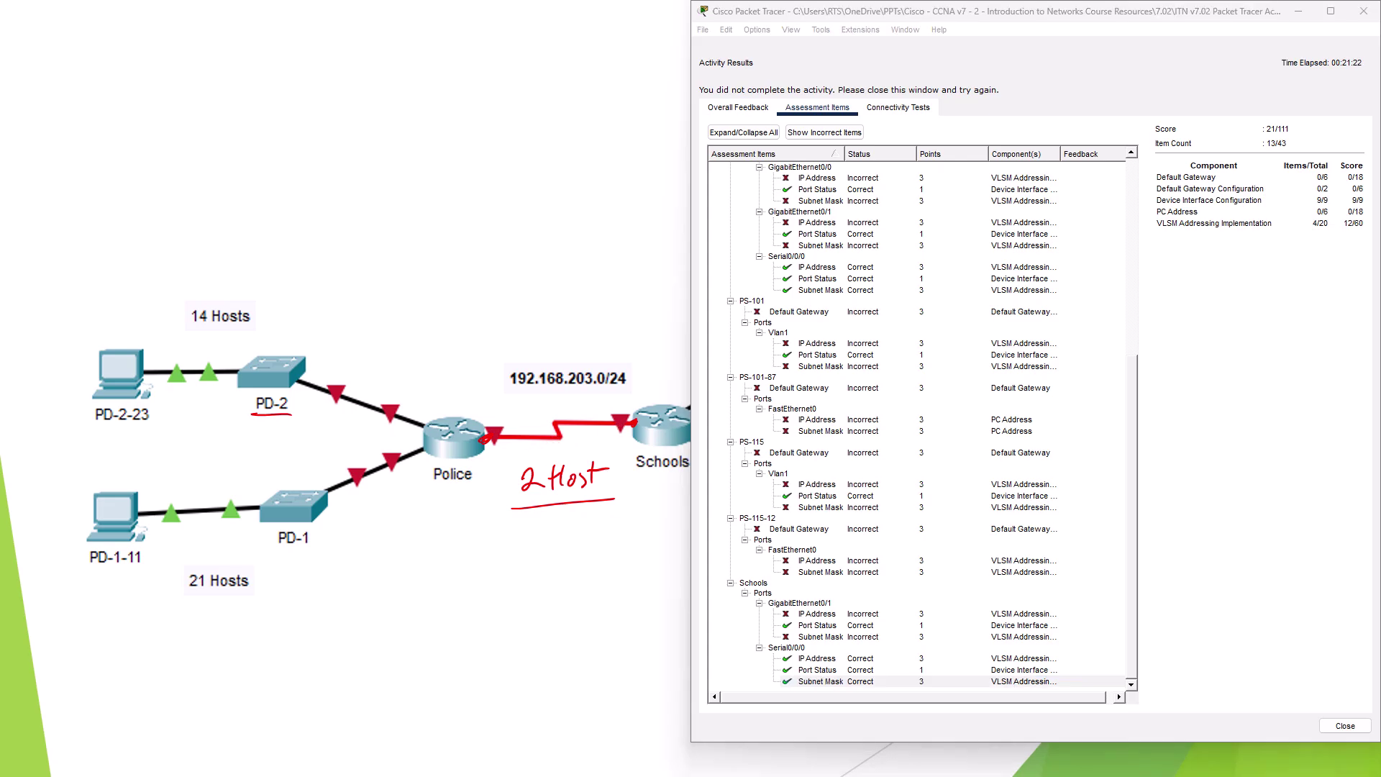
key("alt+Tab")
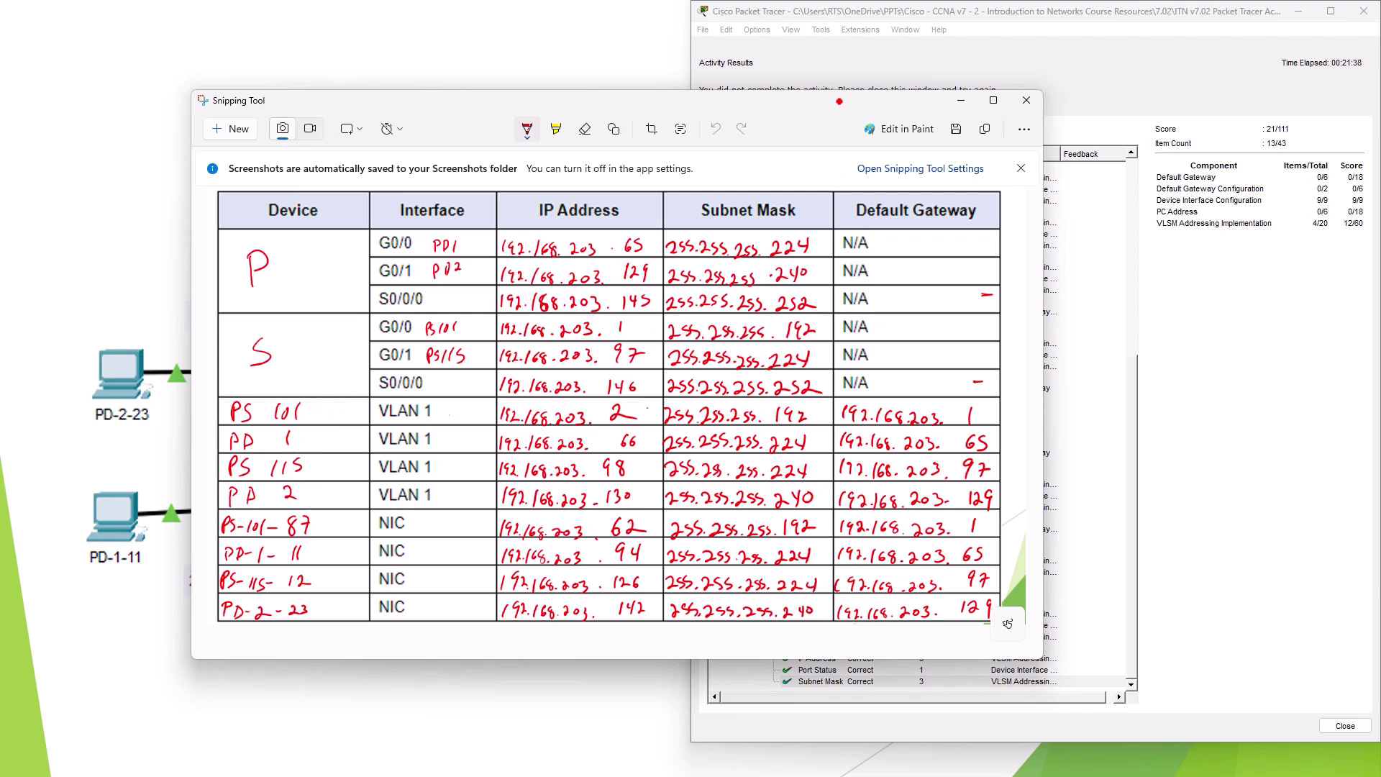
left_click(961, 100)
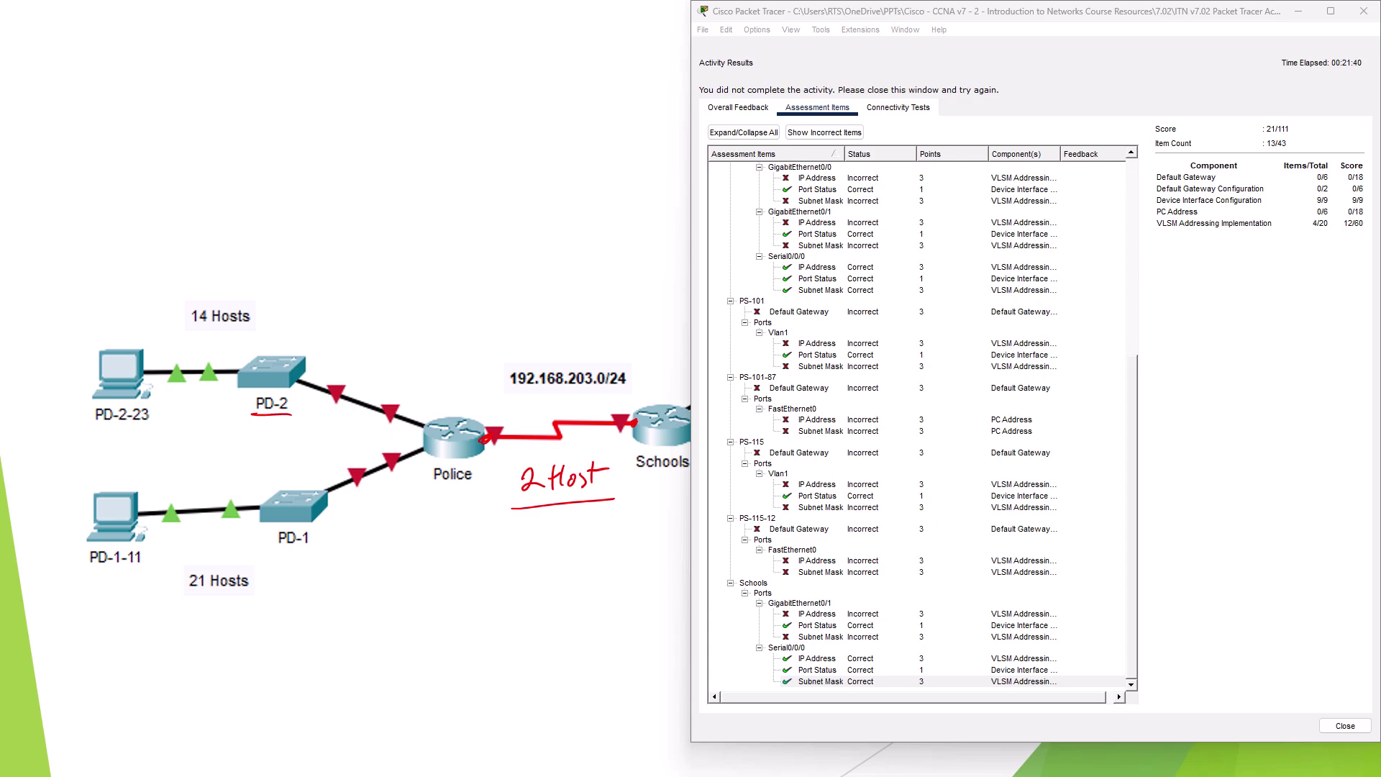
- Switch to the Word document and examine the Scenario 3 subnet table, focusing on host counts and the PS-101 and PD-2 LAN rows
key("alt+Tab")
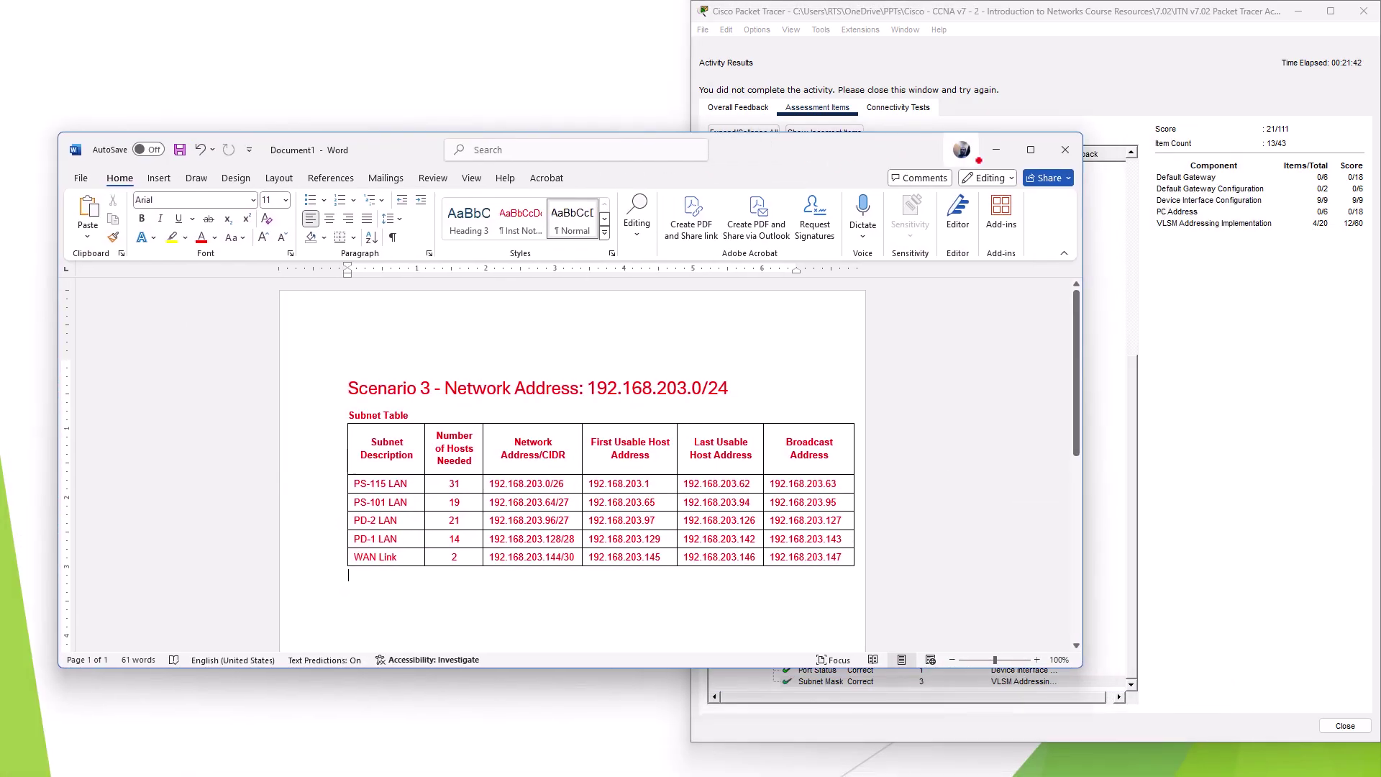
left_click(1029, 149)
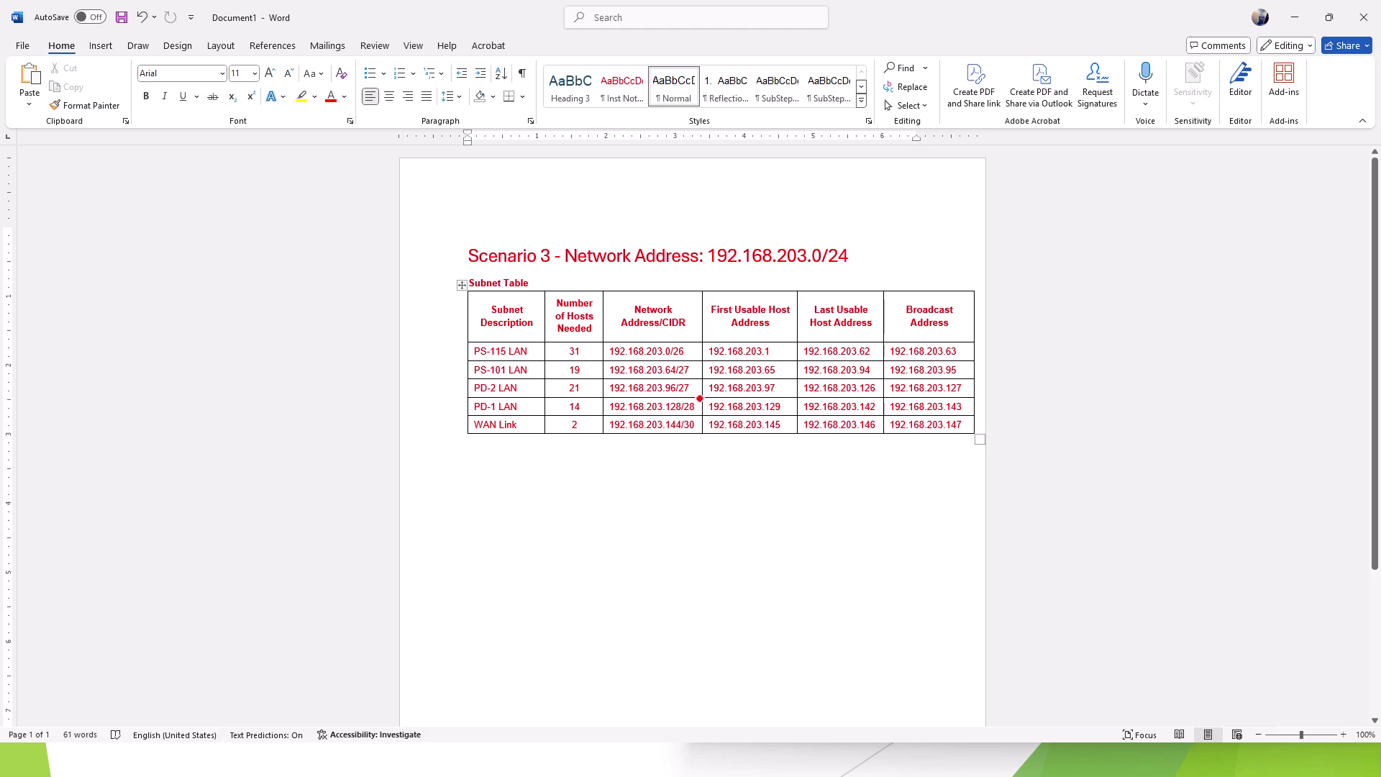
left_click_drag(582, 350, 560, 352)
left_click(585, 368)
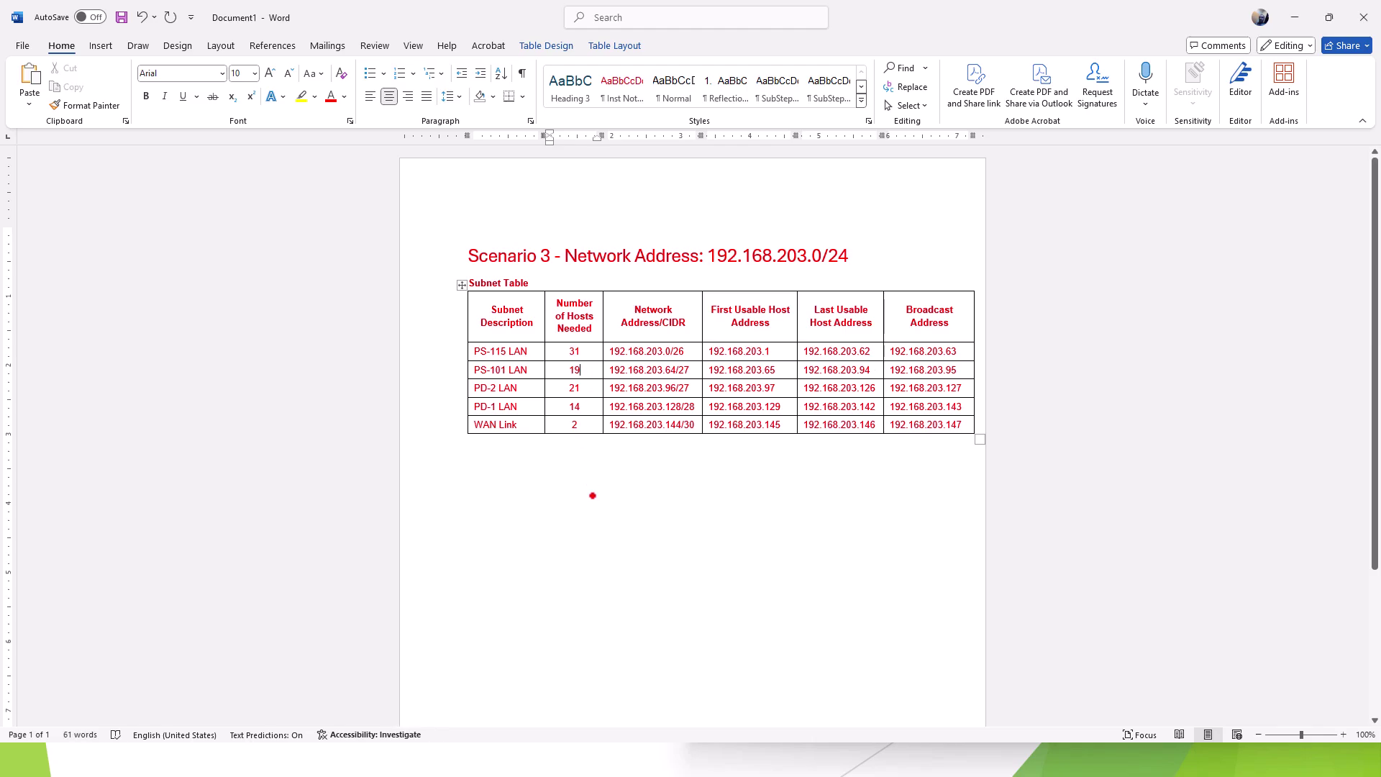
left_click(522, 504)
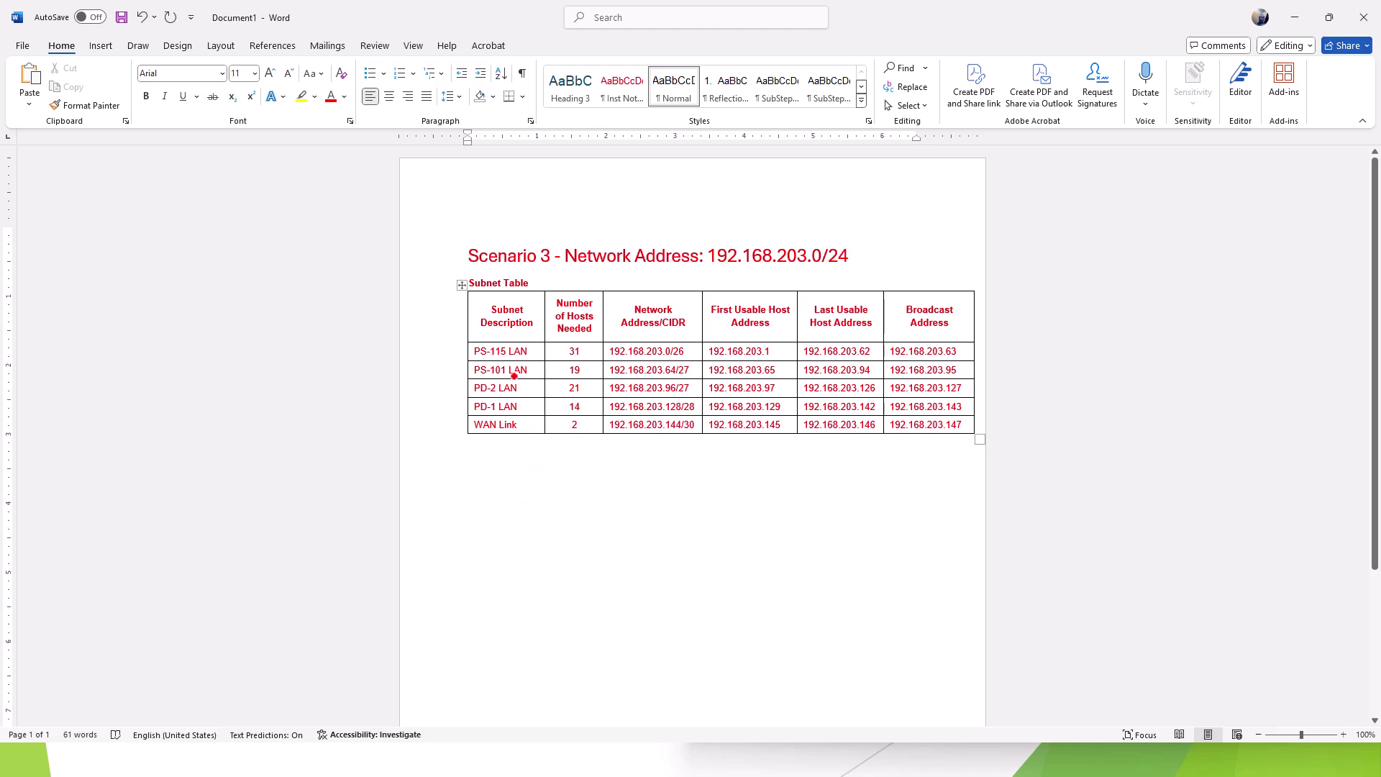
left_click_drag(512, 372, 943, 386)
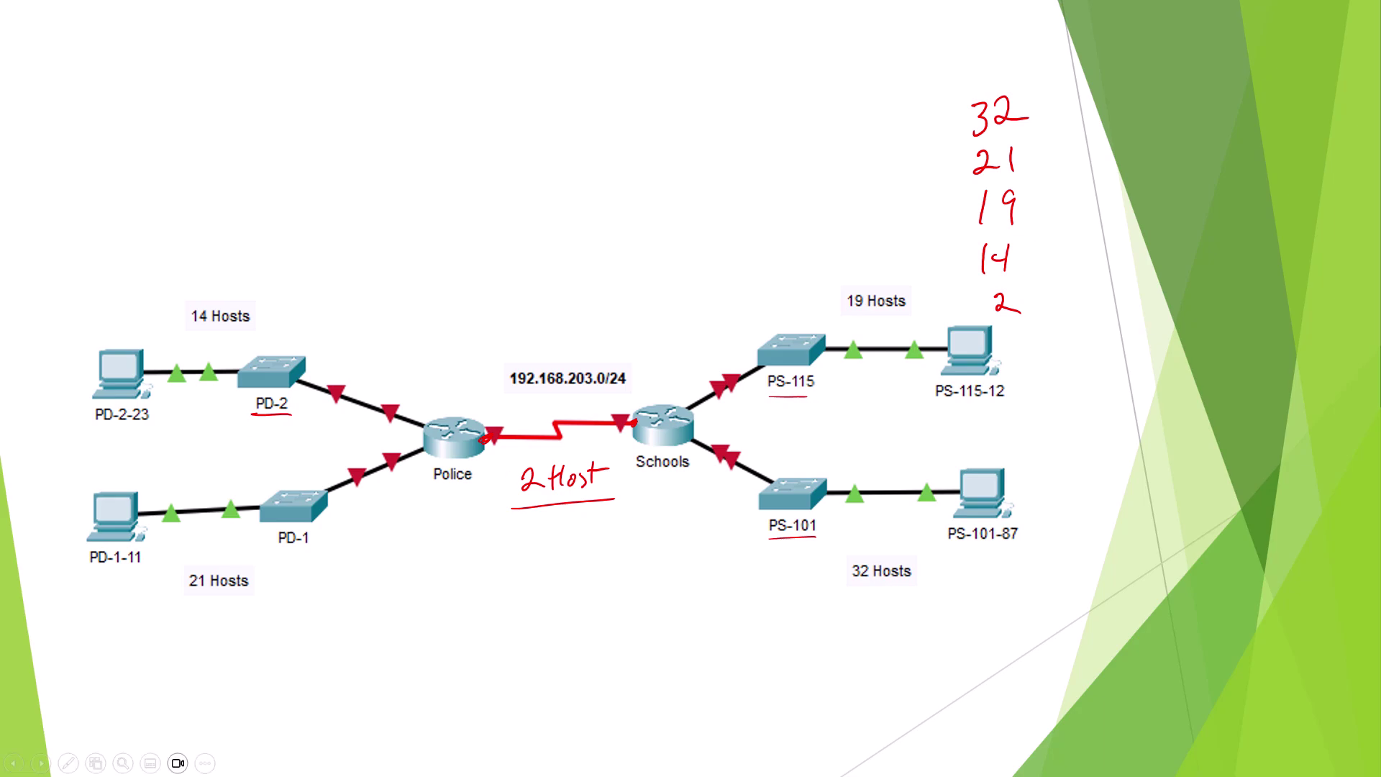
- Shrink the Word window over the topology slide and compare its subnet table with the LAN host counts in the diagram
key("alt+Tab")
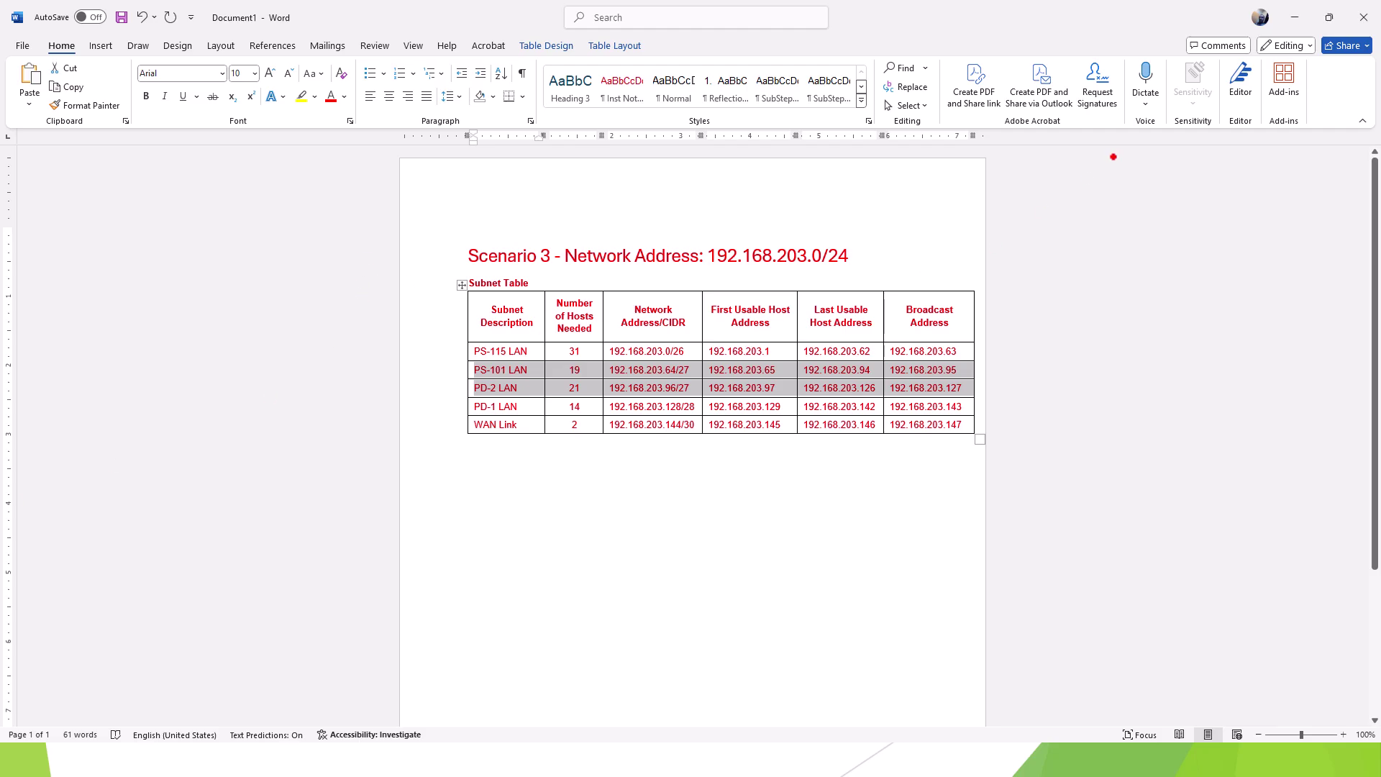
left_click_drag(928, 40, 935, 158)
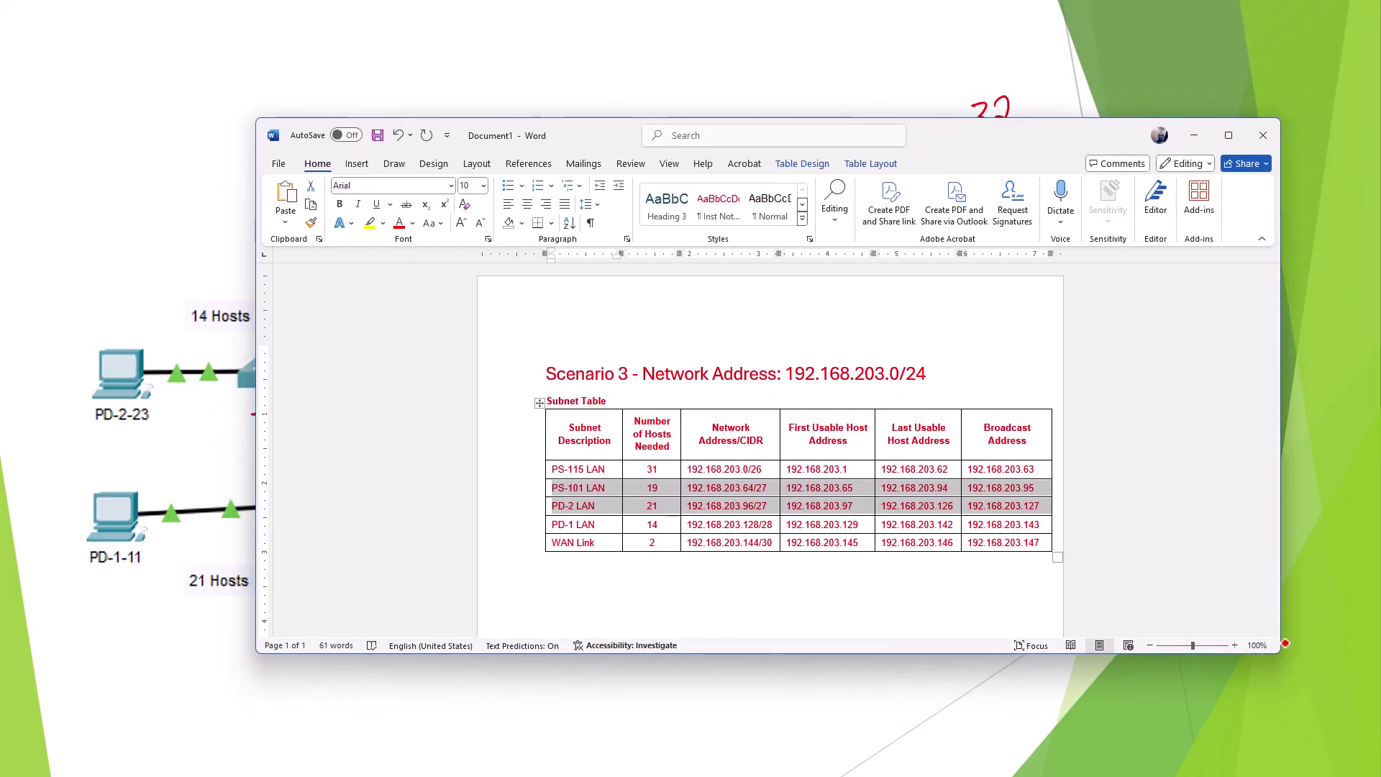
left_click_drag(1274, 650, 1131, 592)
scroll(1015, 366, "down", 3)
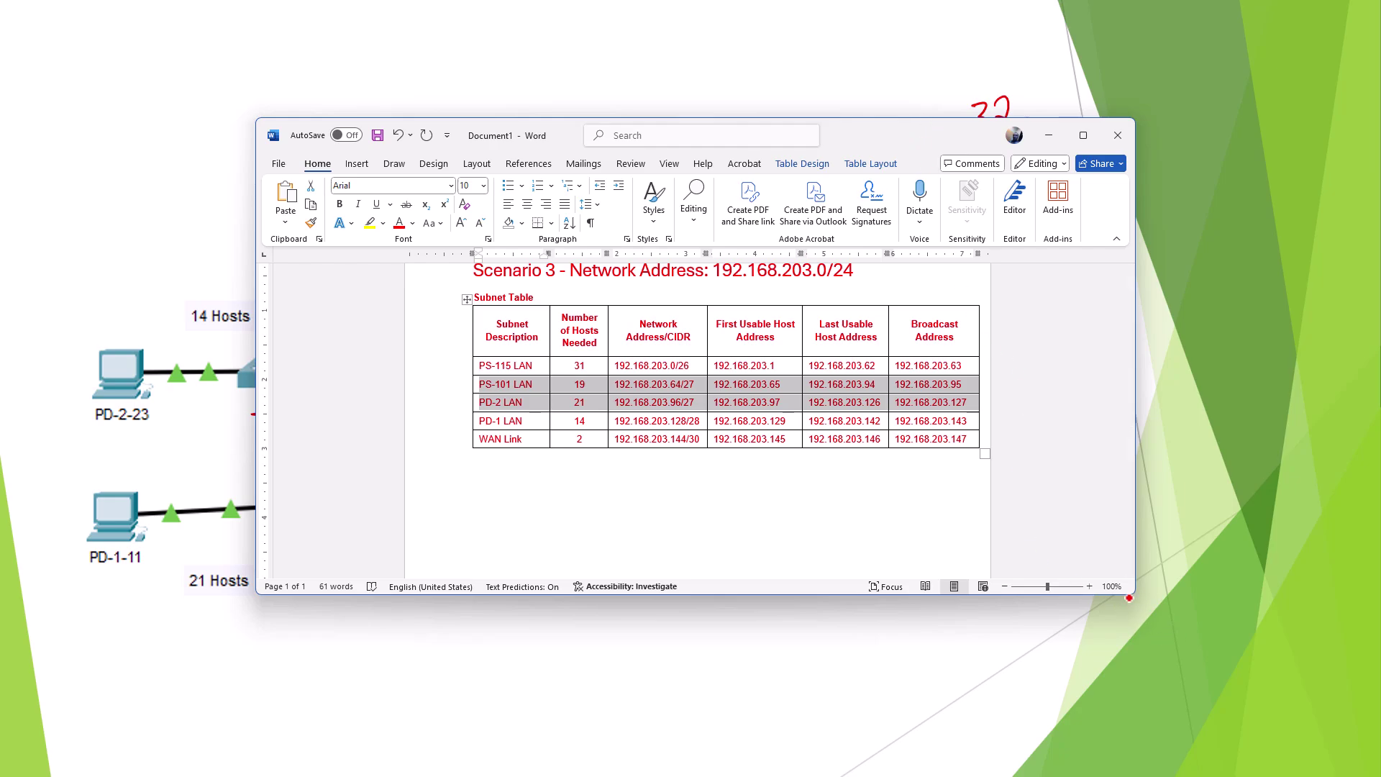
left_click_drag(1127, 593, 1098, 485)
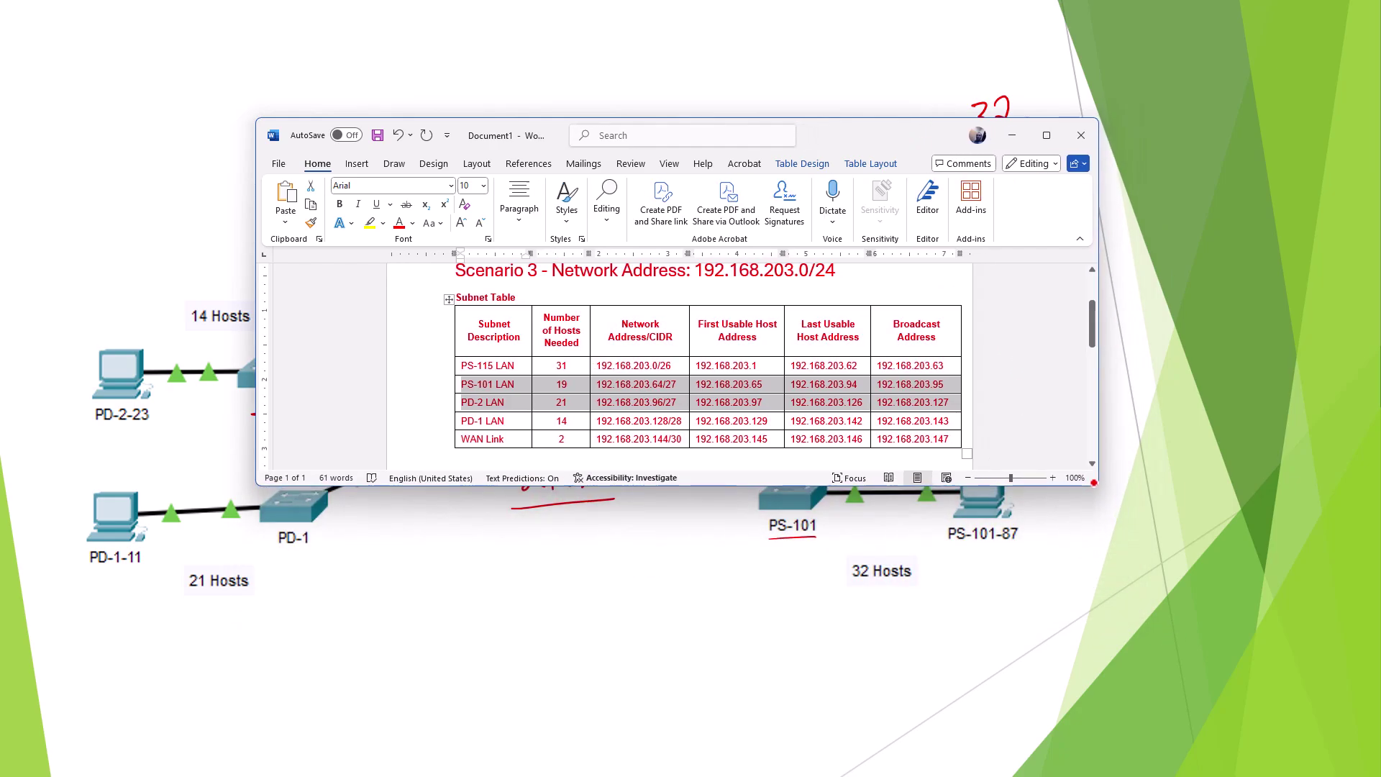
left_click_drag(890, 136, 902, 19)
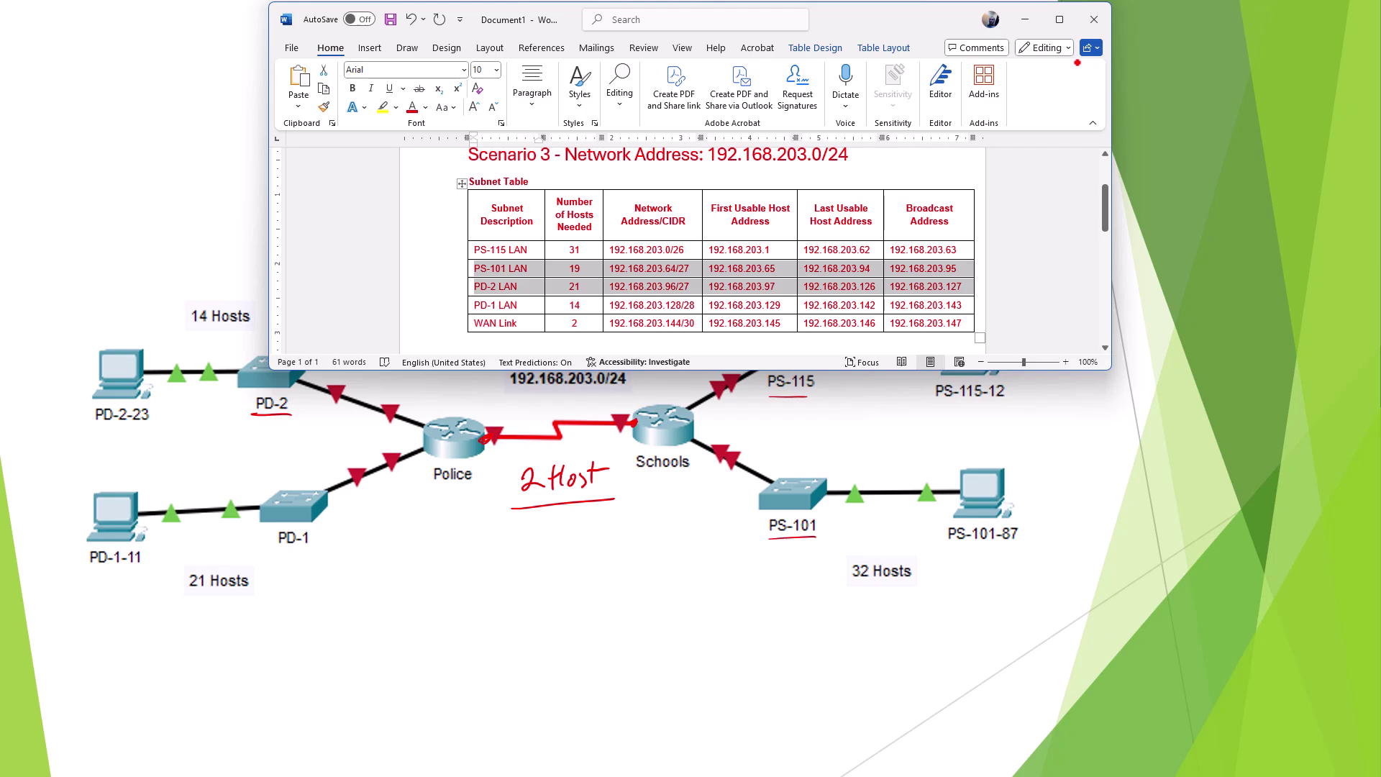
left_click(586, 581)
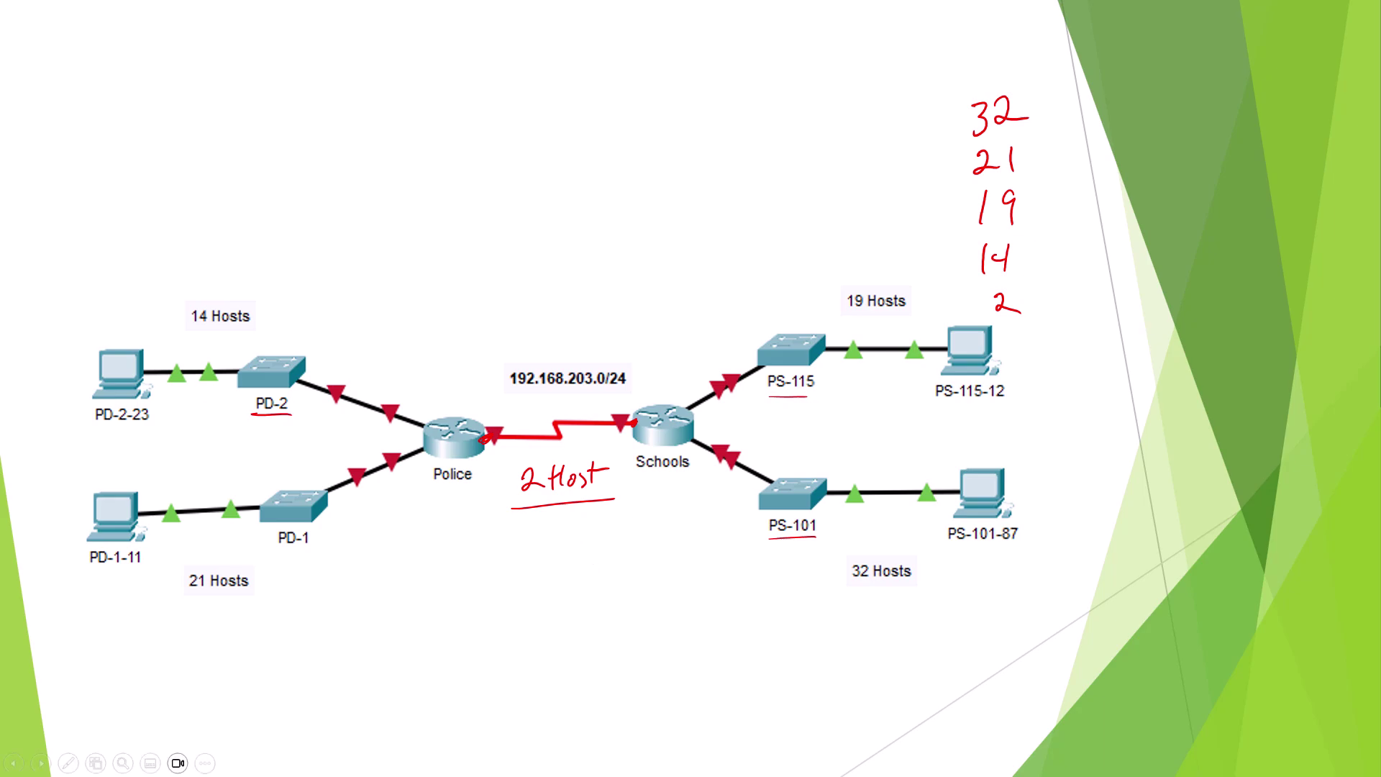
- Switch to Packet Tracer, close the activity results and return to the network topology and activity instructions
key("alt+Tab")
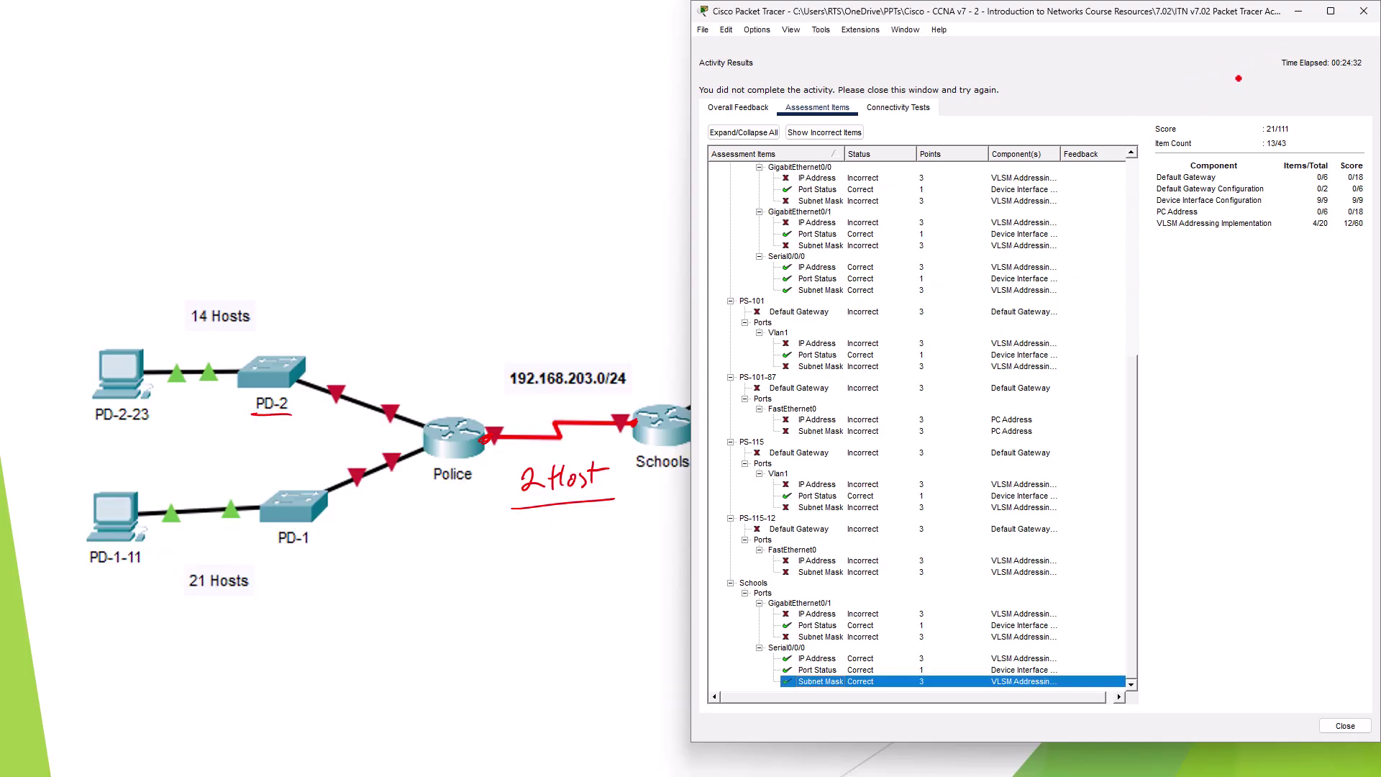
left_click(1345, 726)
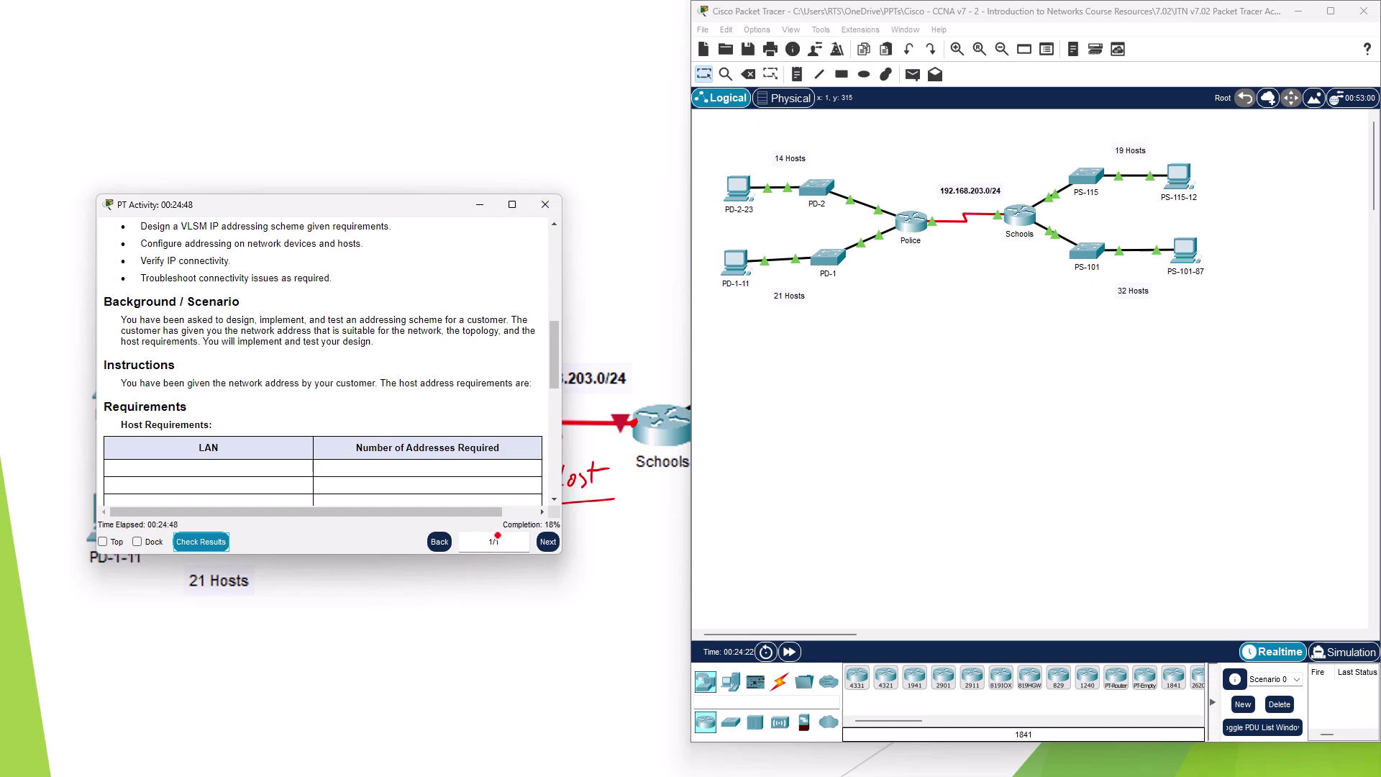
left_click(546, 205)
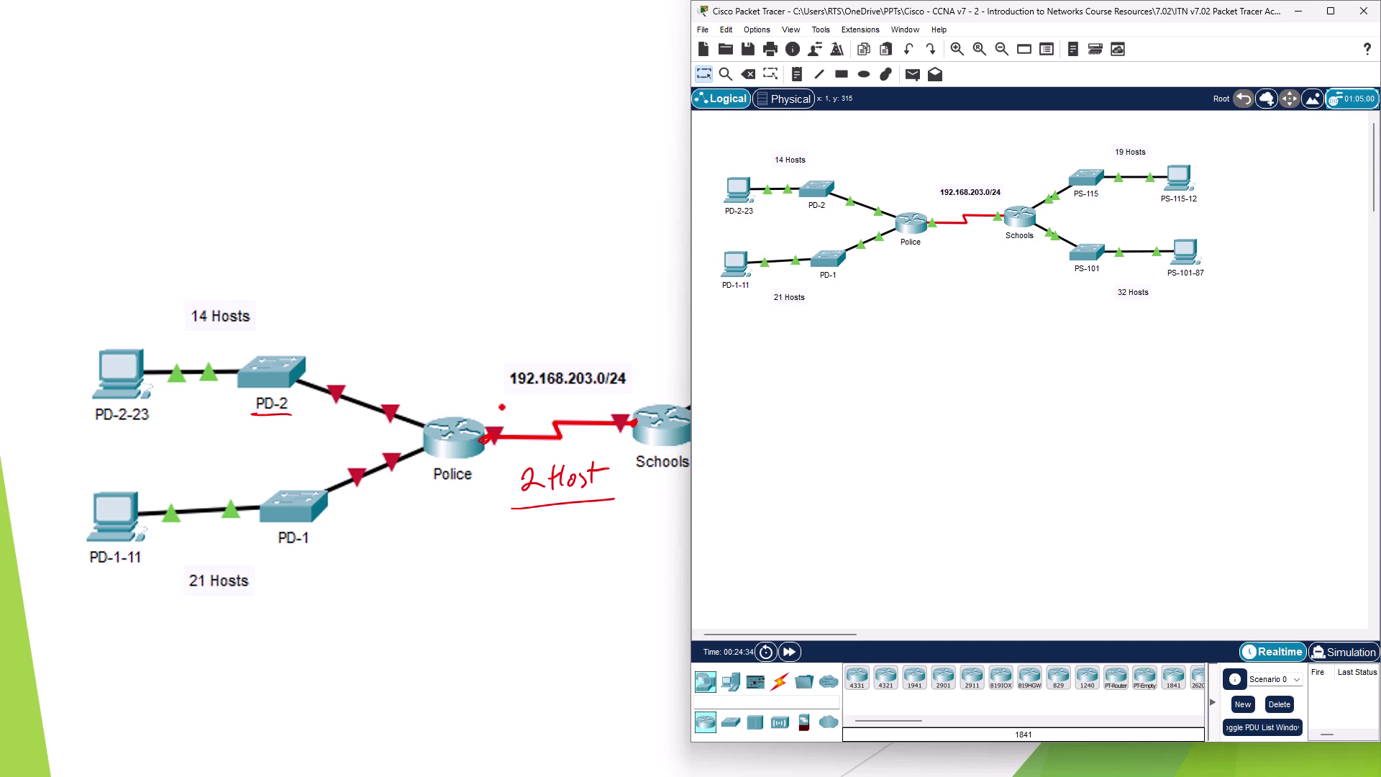
left_click(516, 222)
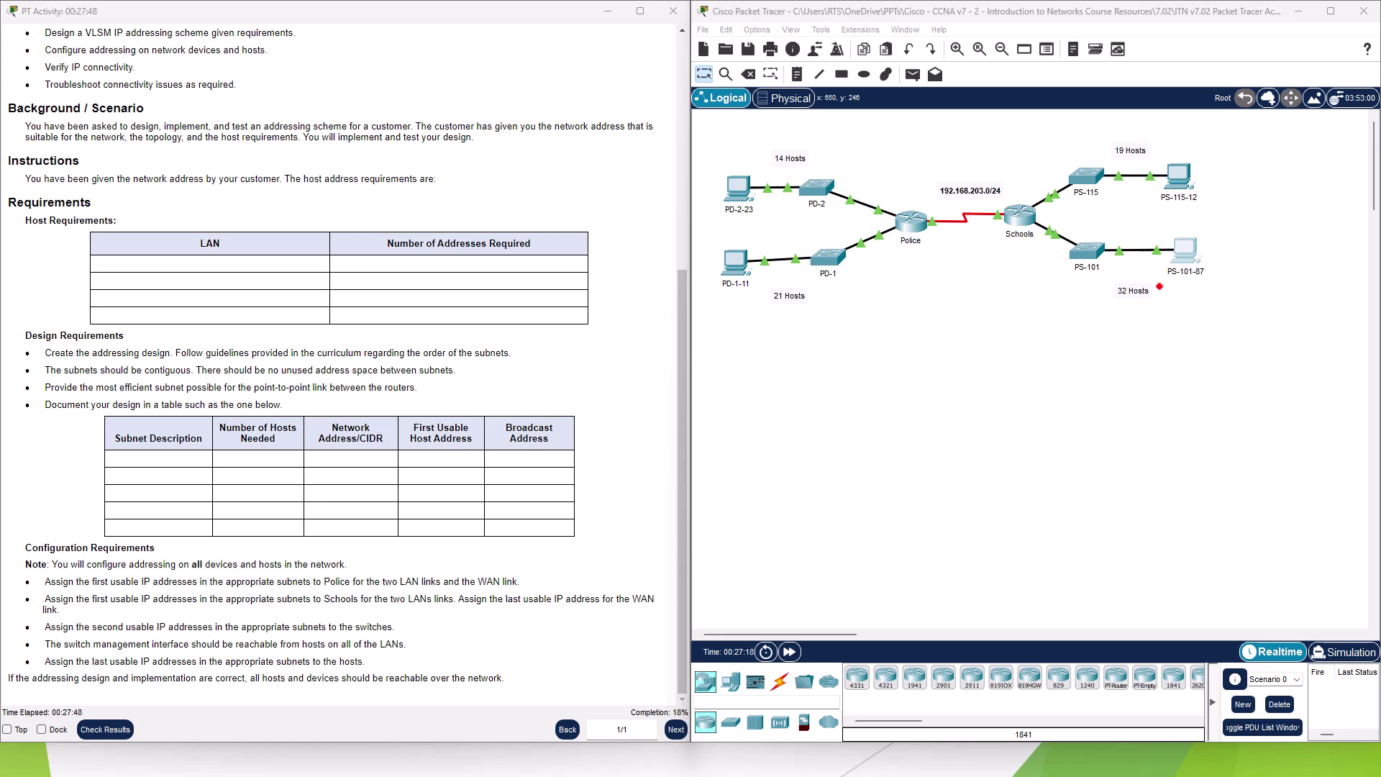
- Reconfigure host PS-101-87 with IPv4 address 192.168.203.94, subnet mask 255.255.255.224 and default gateway 192.168.203.65
left_click(1187, 249)
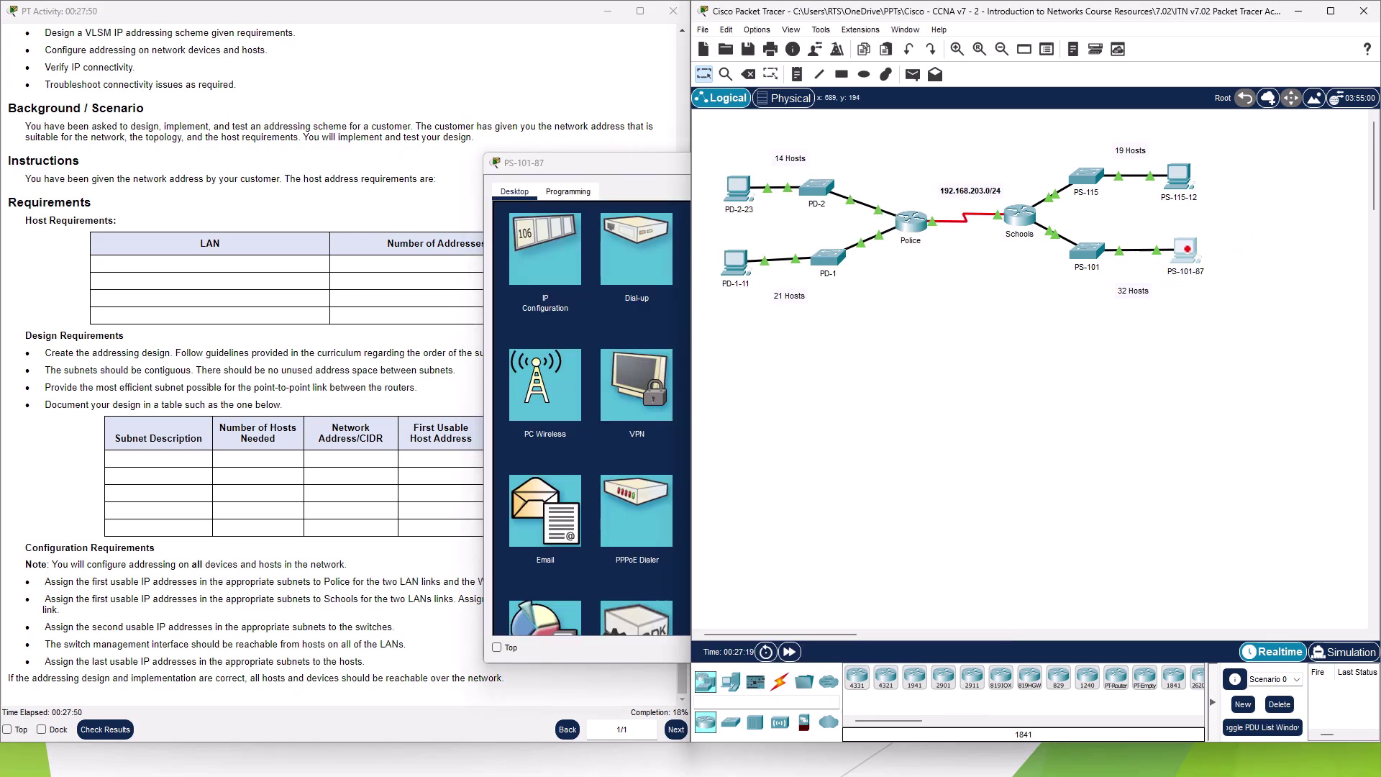
left_click(546, 248)
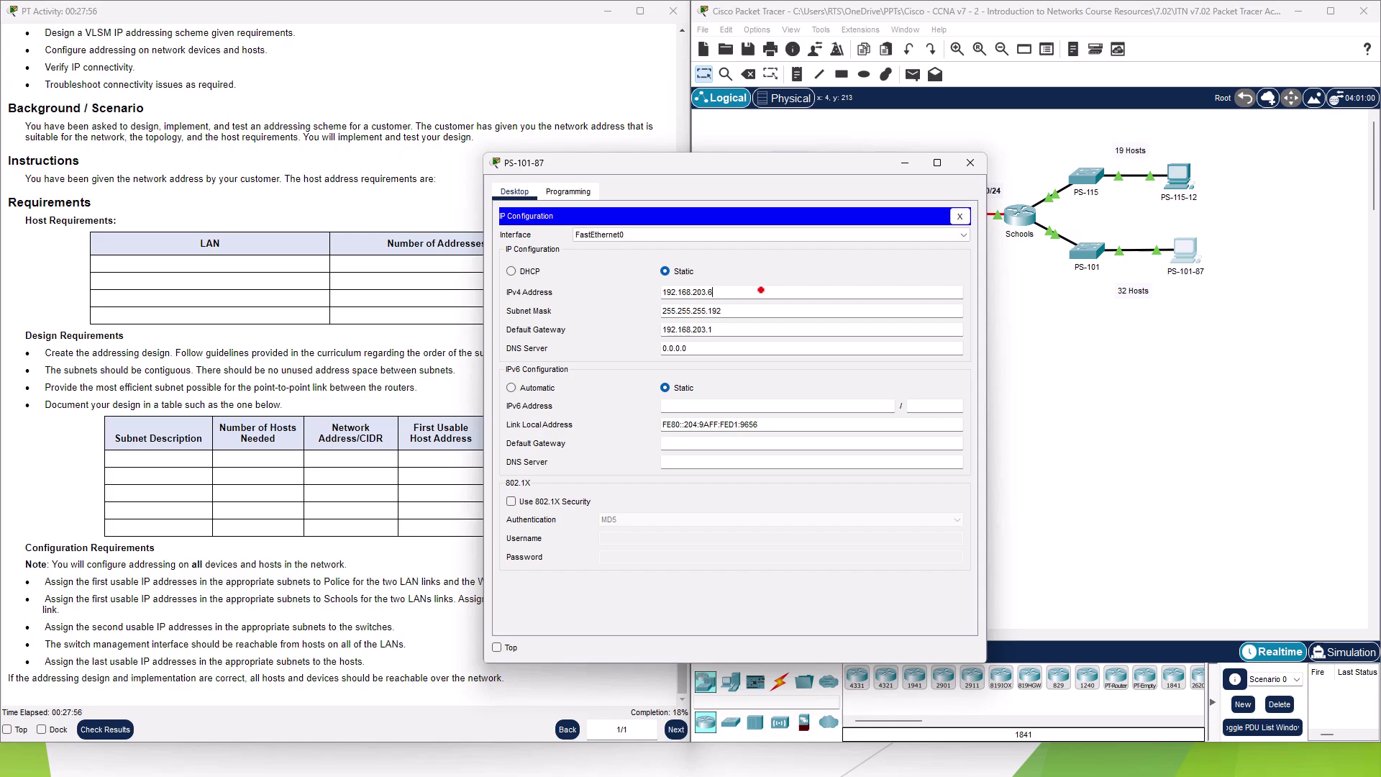
key("BackSpace")
type("94")
left_click(781, 311)
key("BackSpace")
key("BackSpace")
key("BackSpace")
type("224")
left_click(750, 325)
key("BackSpace")
type("65")
left_click(969, 165)
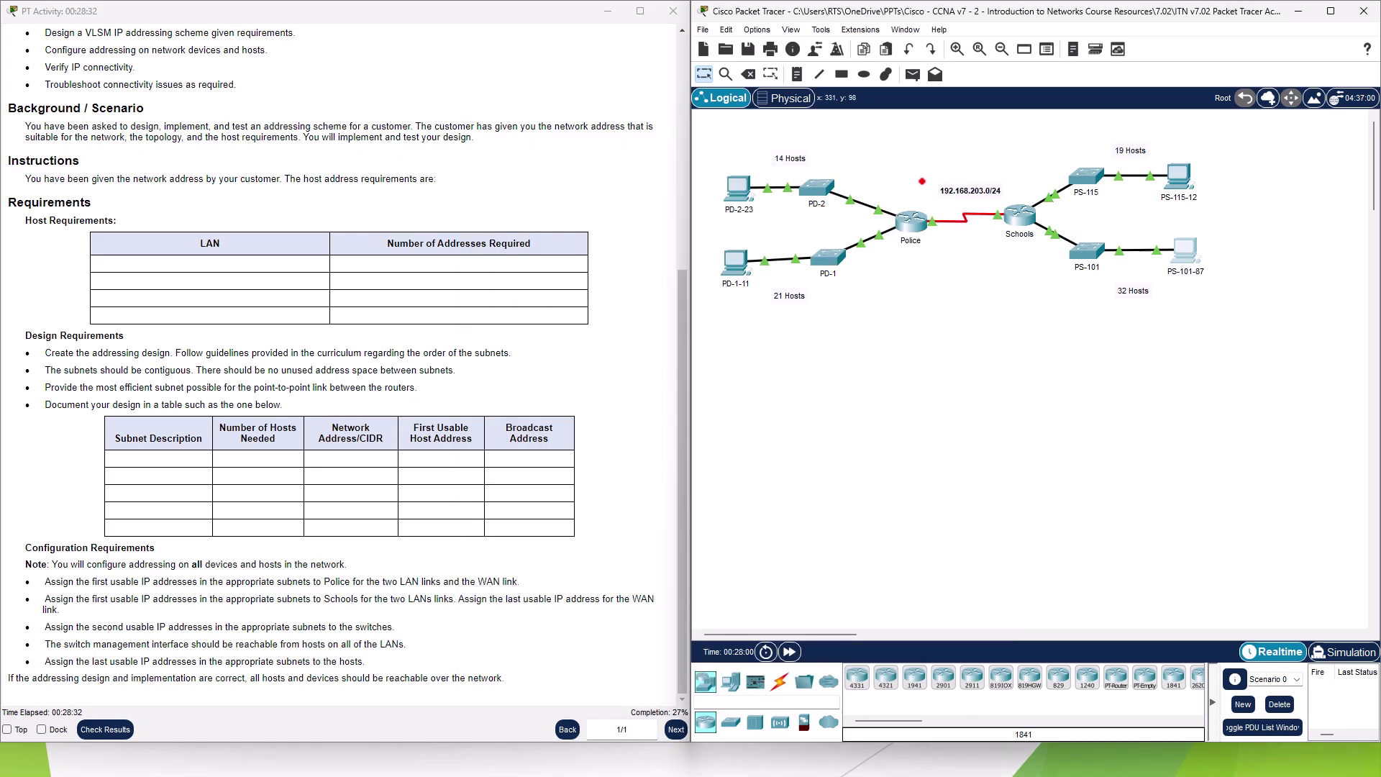